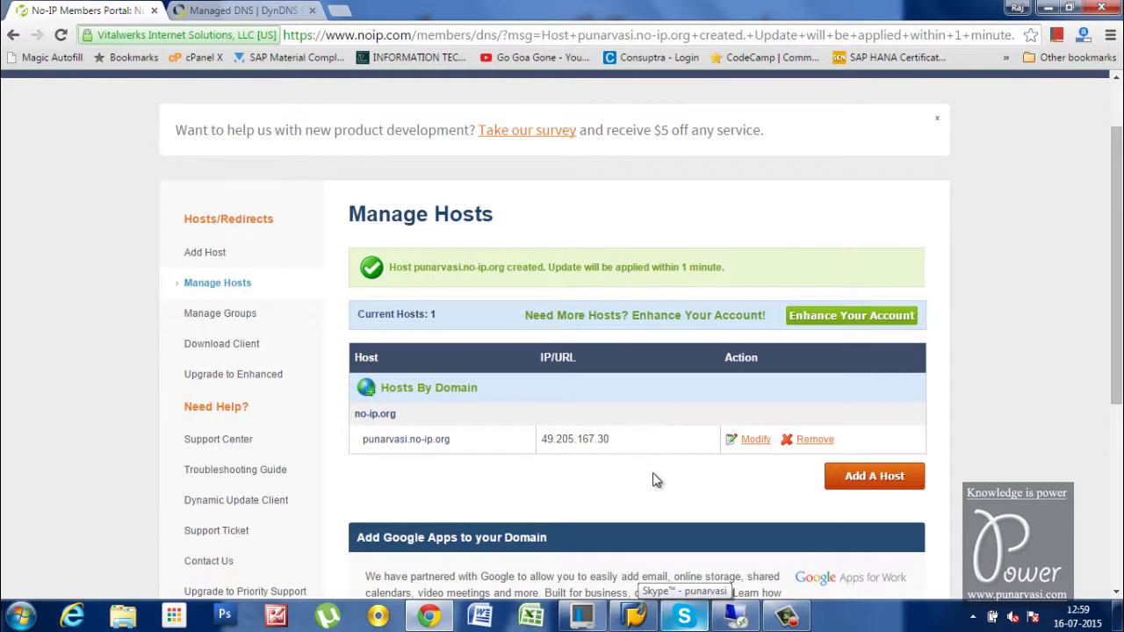
# Bring the Remote Desktop session to 192.168.2.6 to the front
pyautogui.click(738, 619)
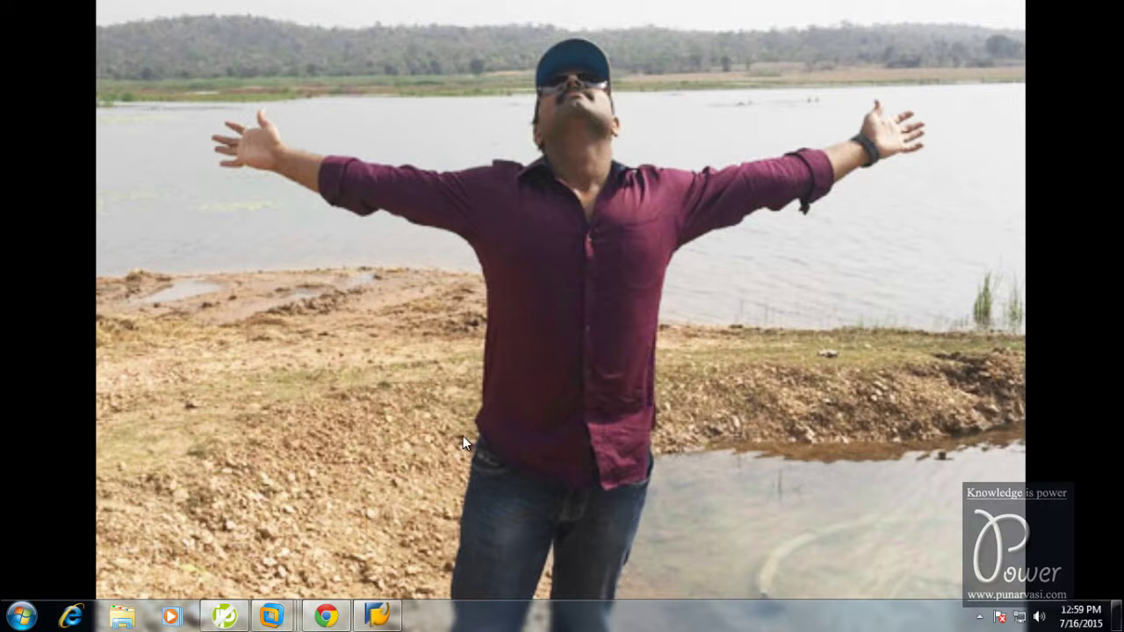
# Switch to the VMware Workstation window running the eccehp7ides virtual machine
pyautogui.click(21, 617)
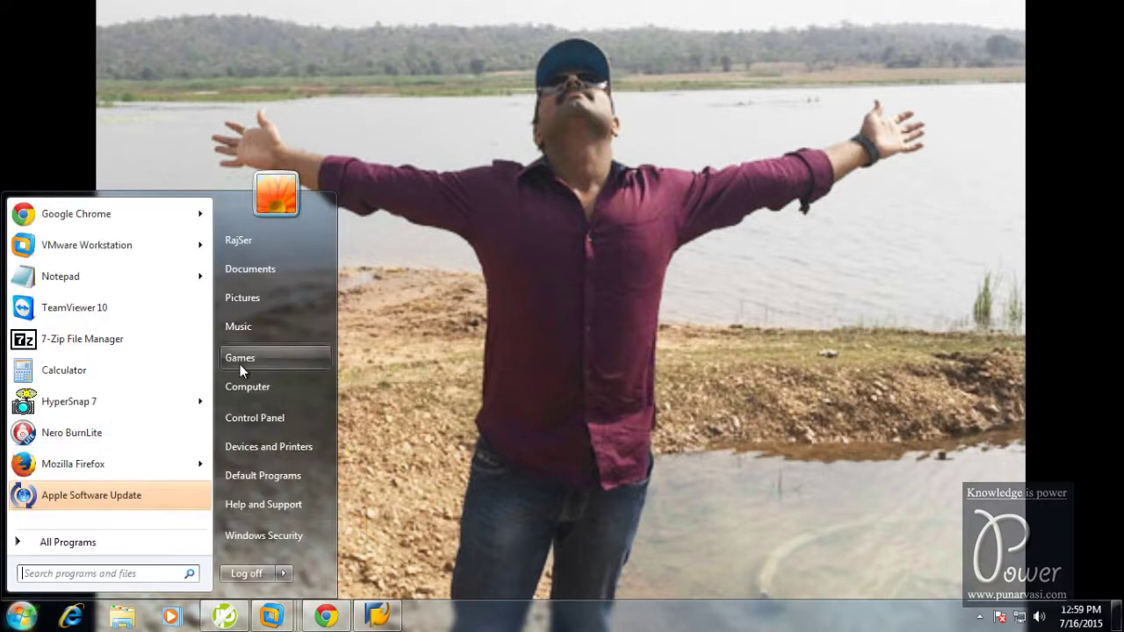
pyautogui.click(509, 329)
pyautogui.moveTo(275, 624)
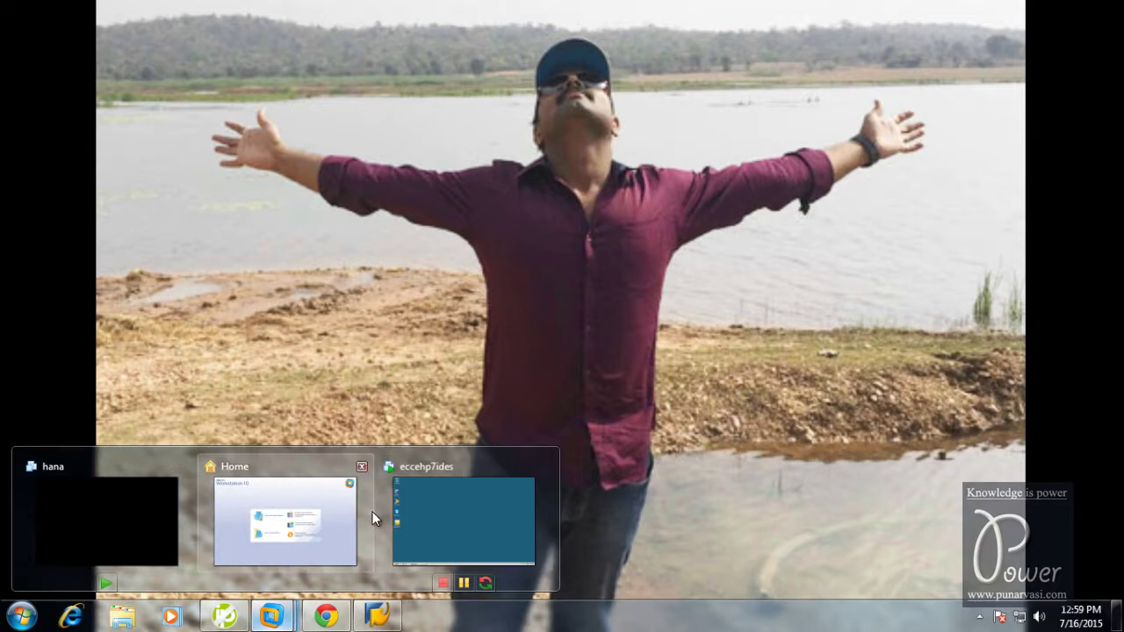
pyautogui.click(479, 531)
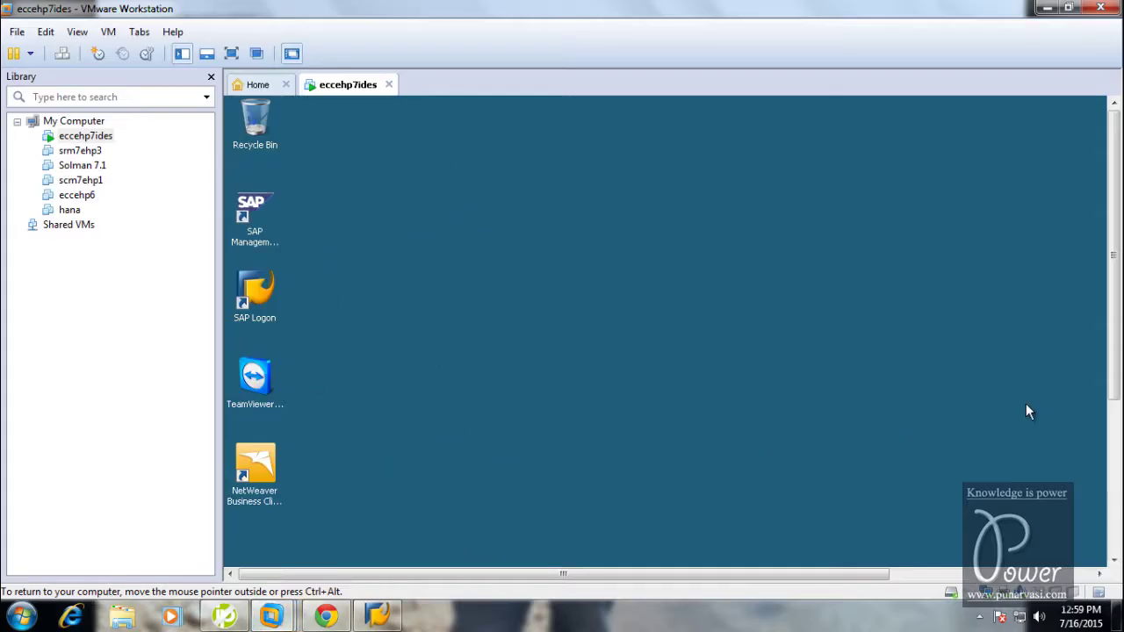
# Fit the guest display to the VMware window and open the guest's Computer location
pyautogui.click(109, 31)
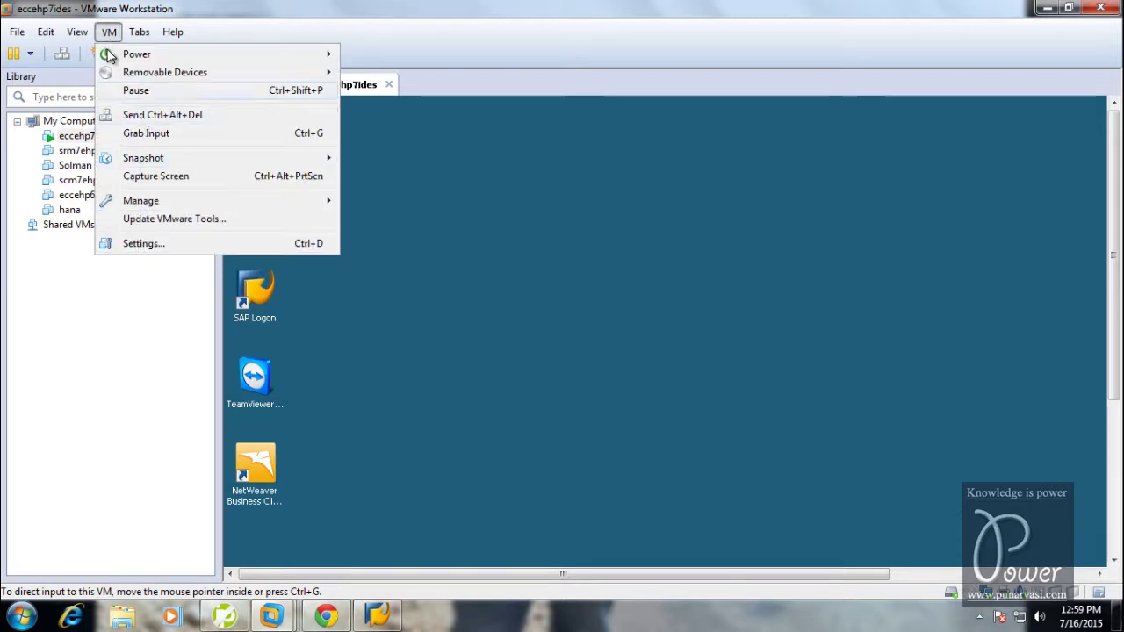
pyautogui.click(98, 118)
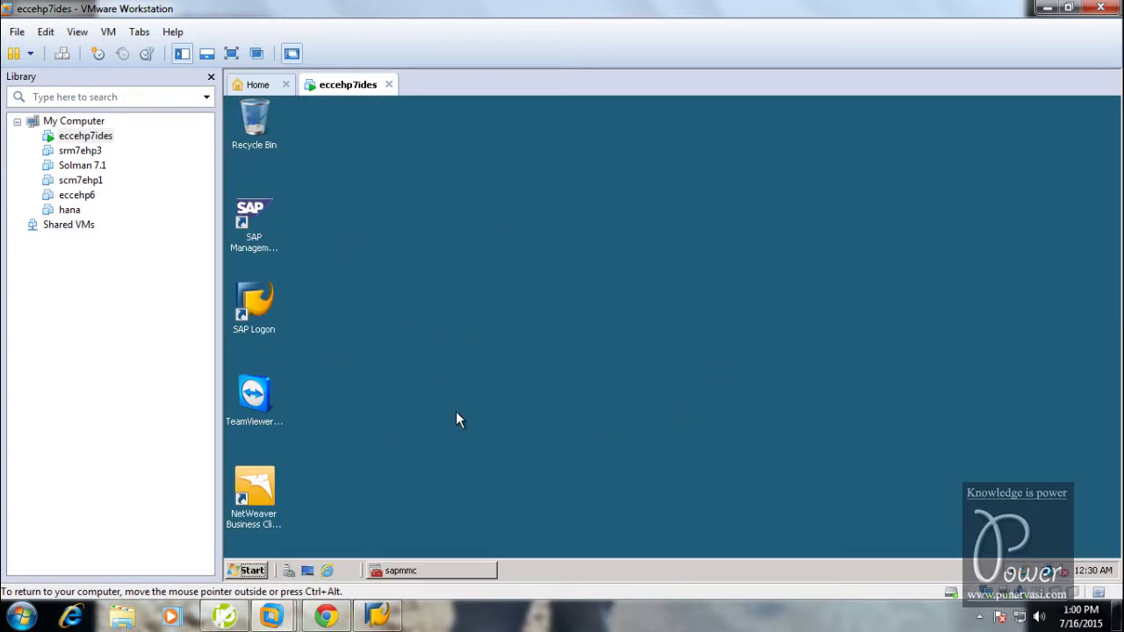
pyautogui.click(252, 571)
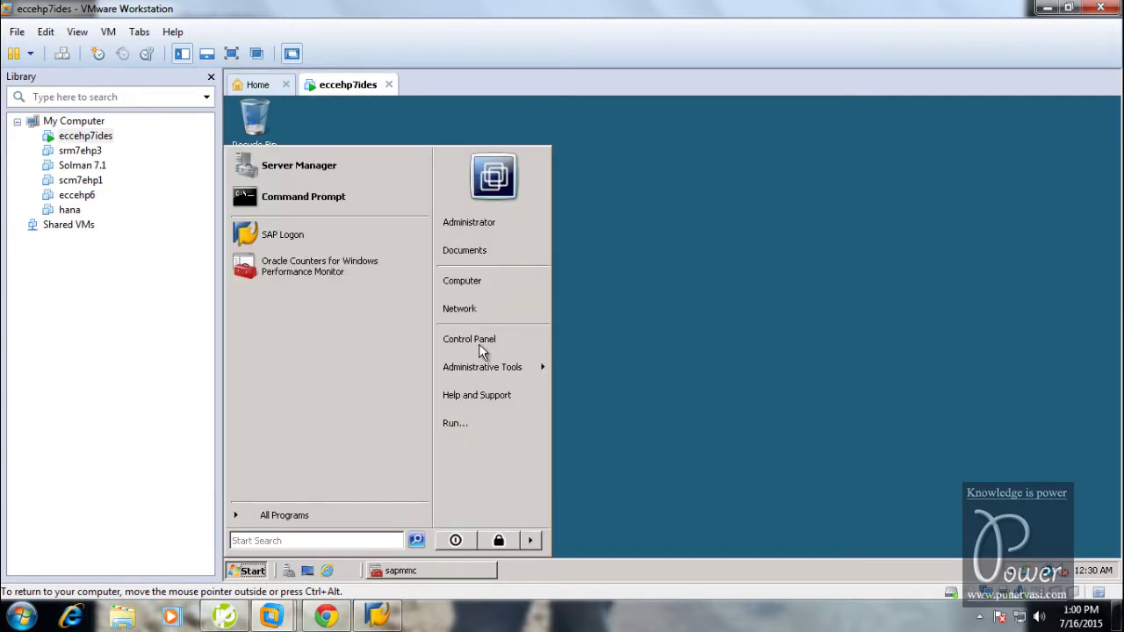
pyautogui.click(480, 281)
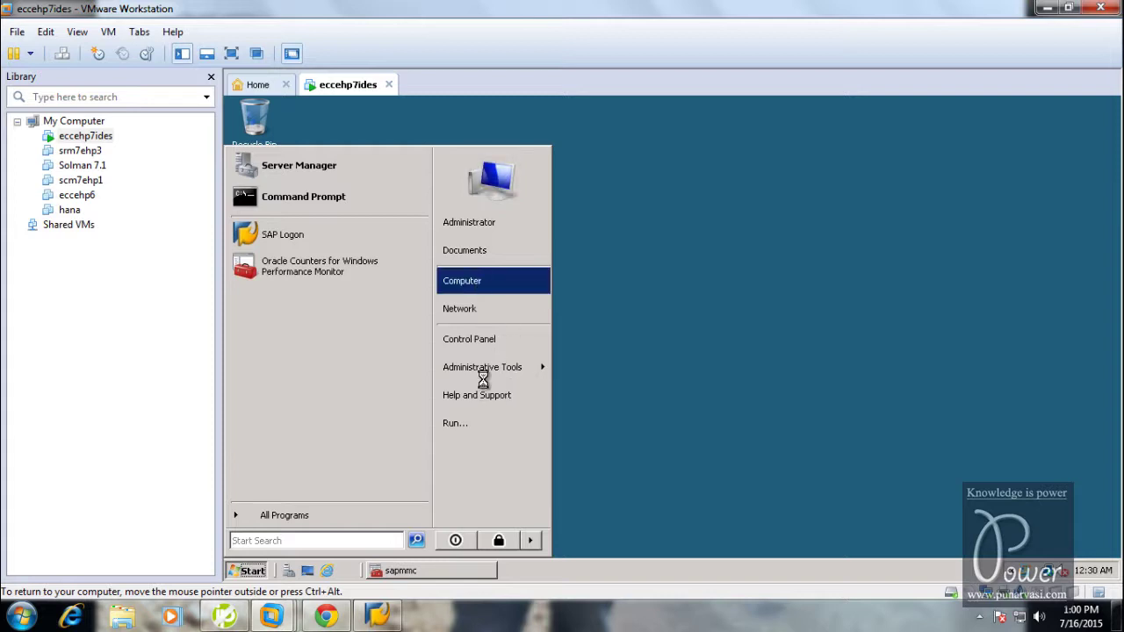
# View the guest computer's system properties and restore the SAP console's AS ABAP WP table
pyautogui.rightClick(483, 288)
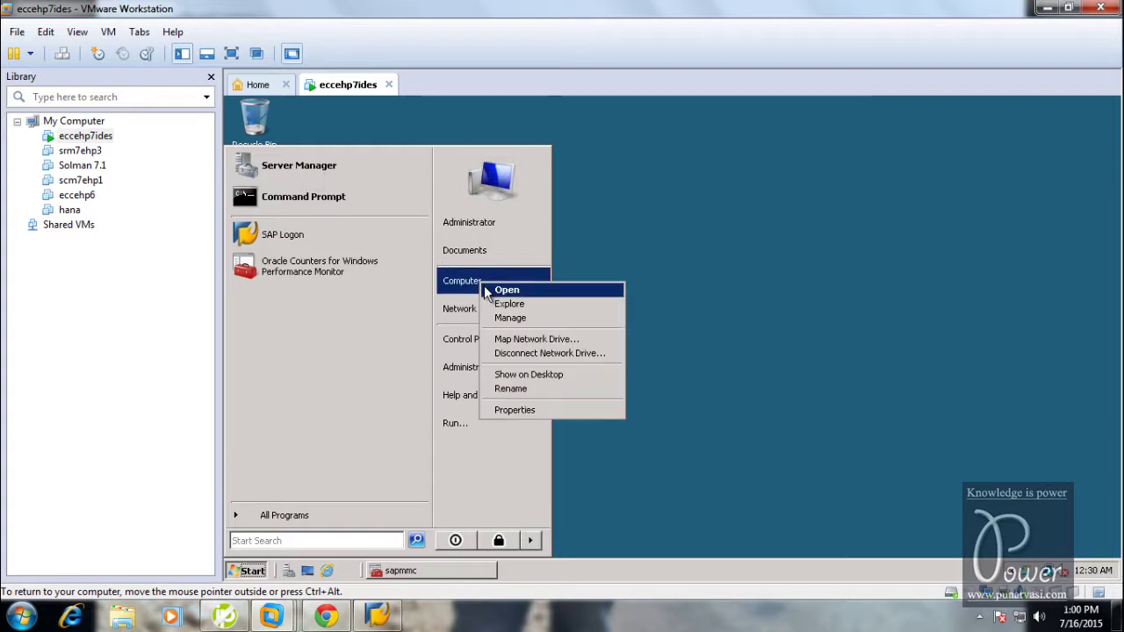
pyautogui.click(504, 410)
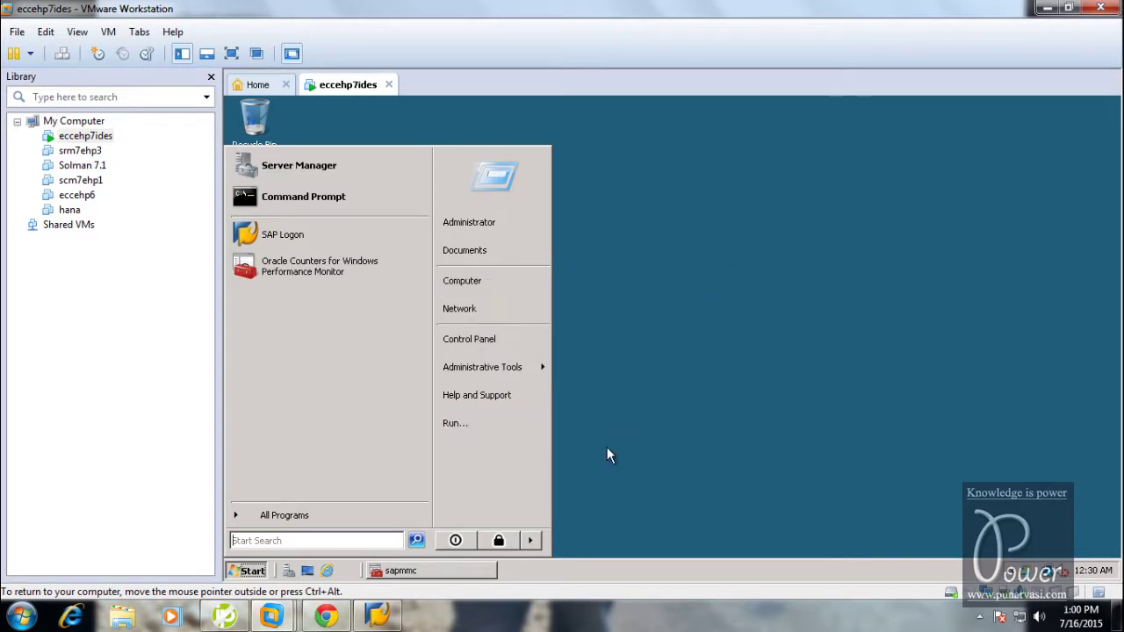
pyautogui.click(460, 570)
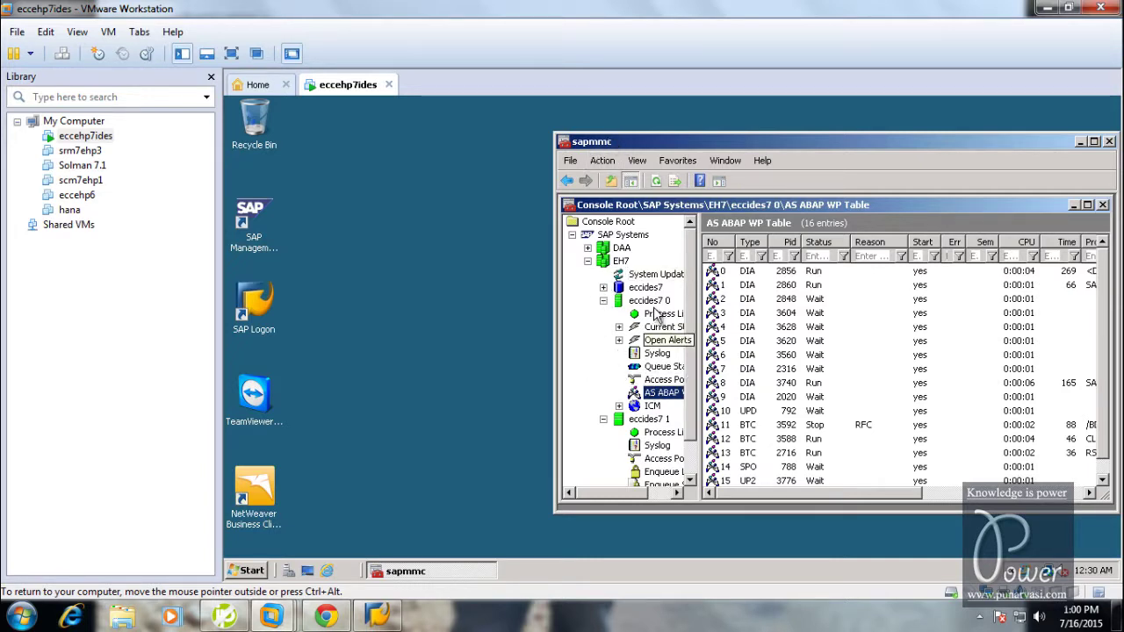
pyautogui.click(264, 309)
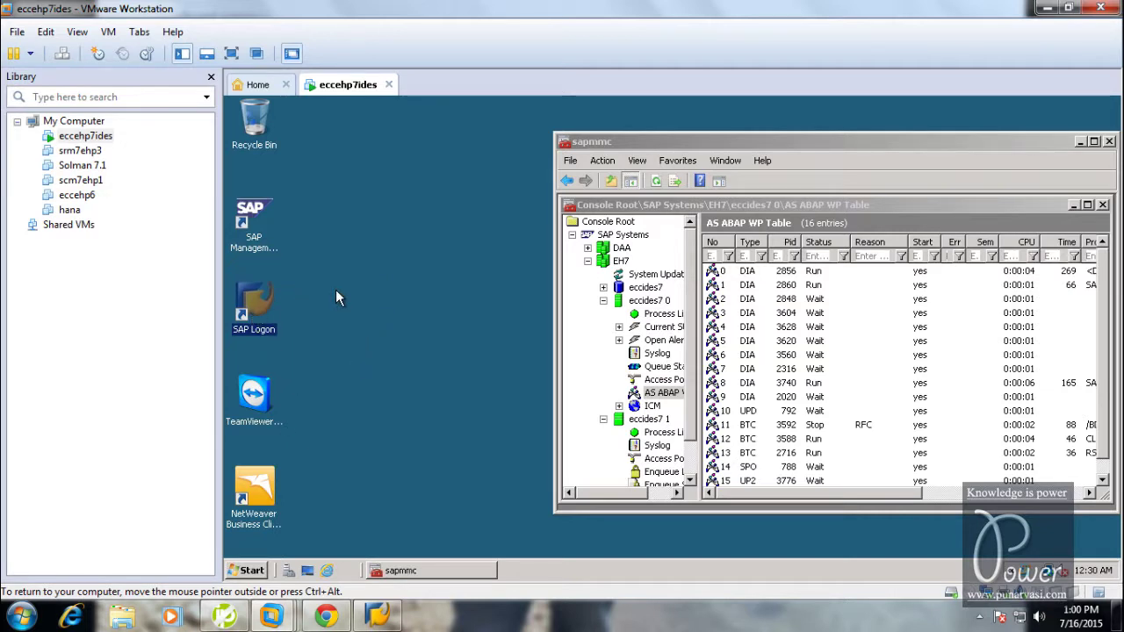
pyautogui.click(378, 617)
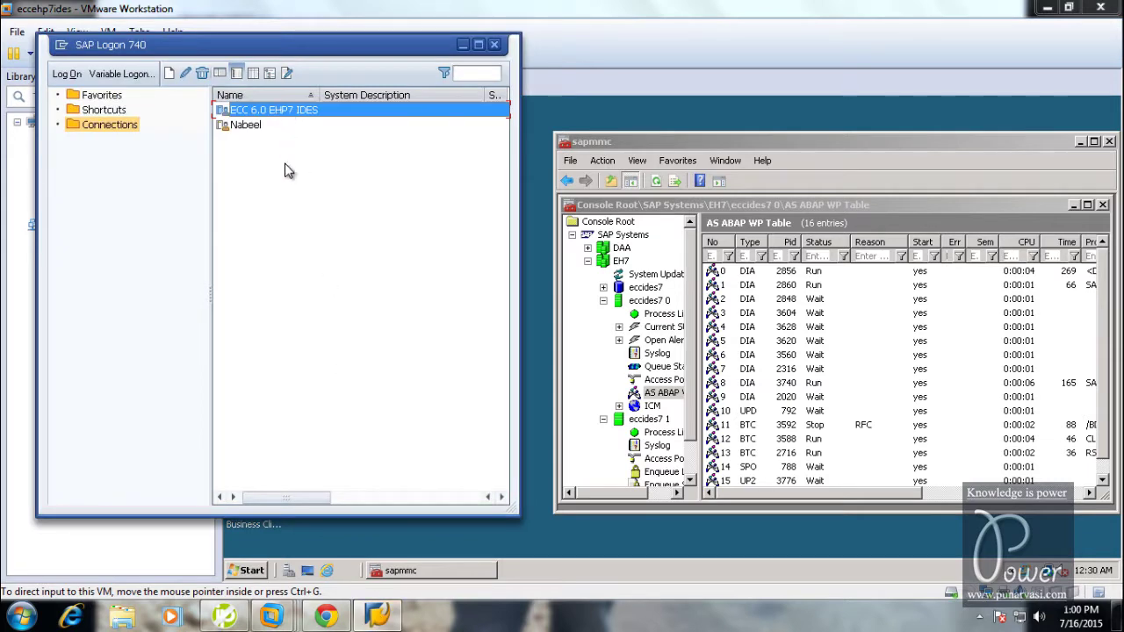
pyautogui.click(379, 616)
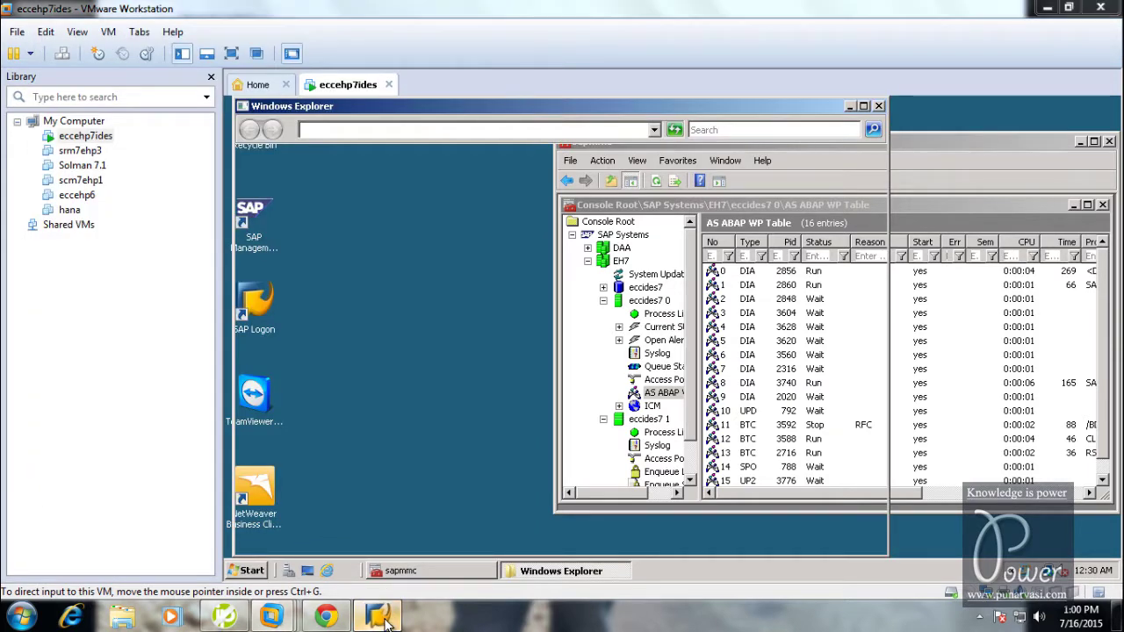
pyautogui.click(377, 616)
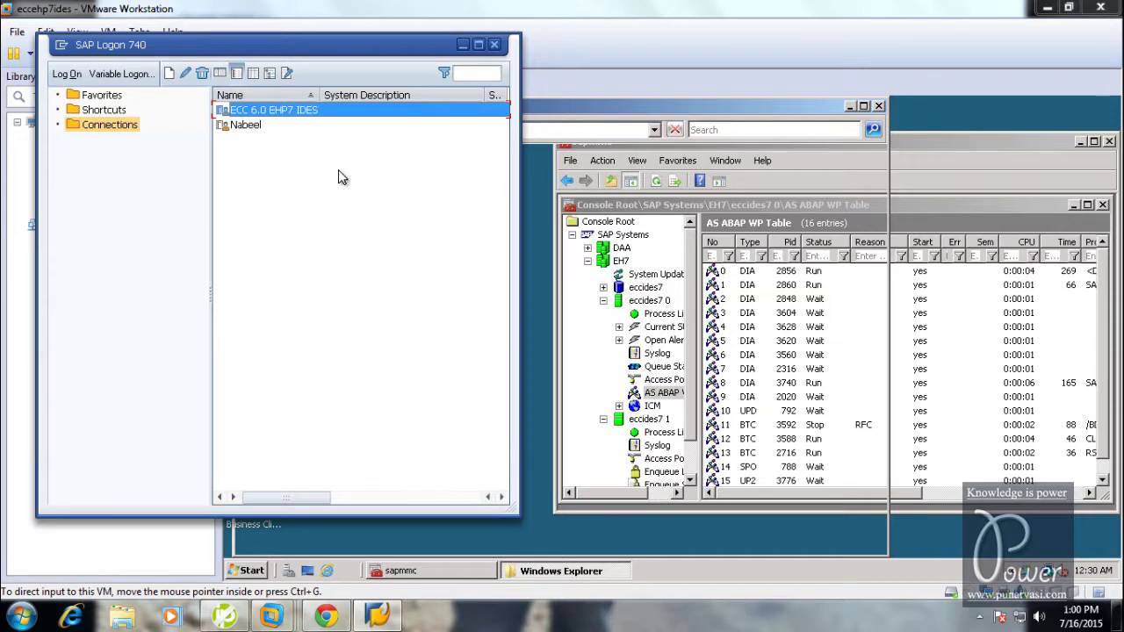
pyautogui.click(378, 617)
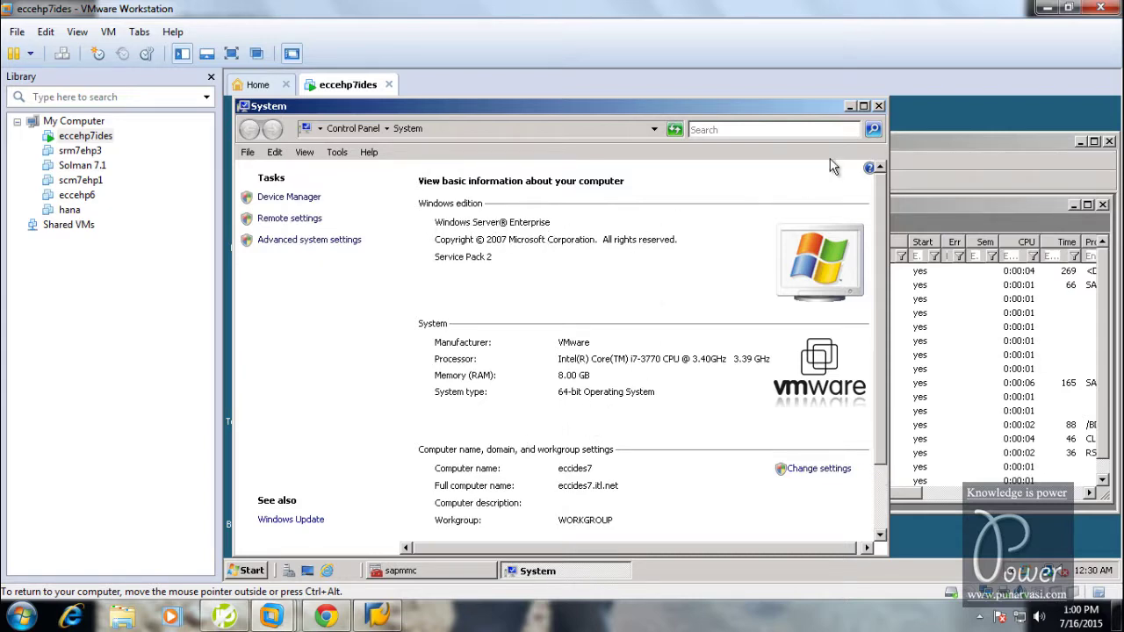
pyautogui.click(877, 105)
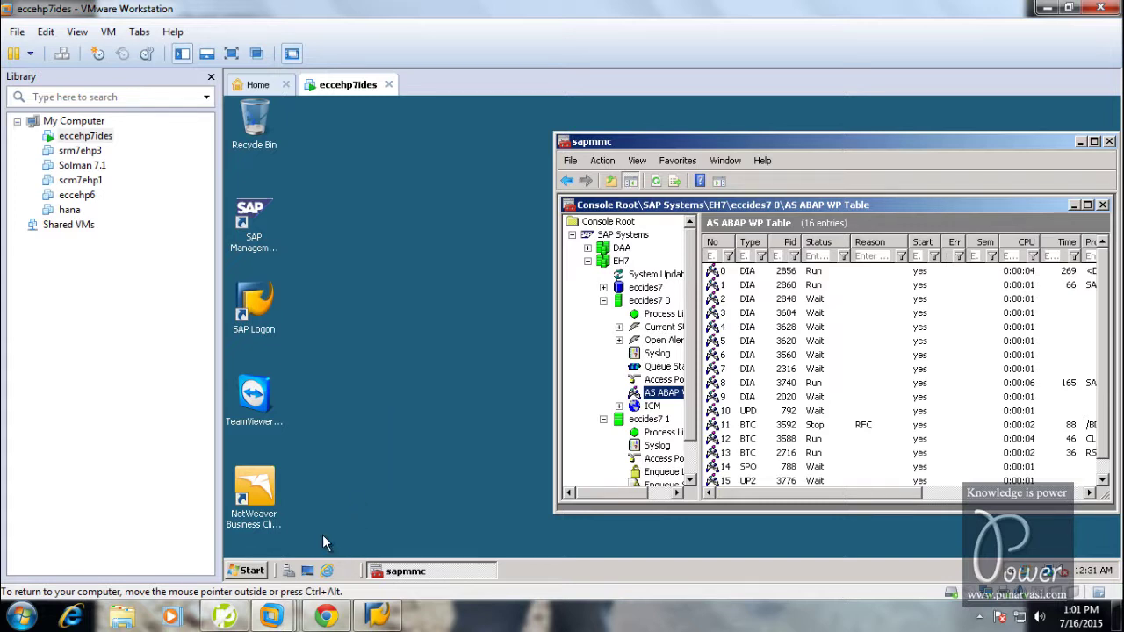
# Run ipconfig in a guest command prompt, mark IPv4 address 192.168.2.4, then minimize it
pyautogui.click(246, 573)
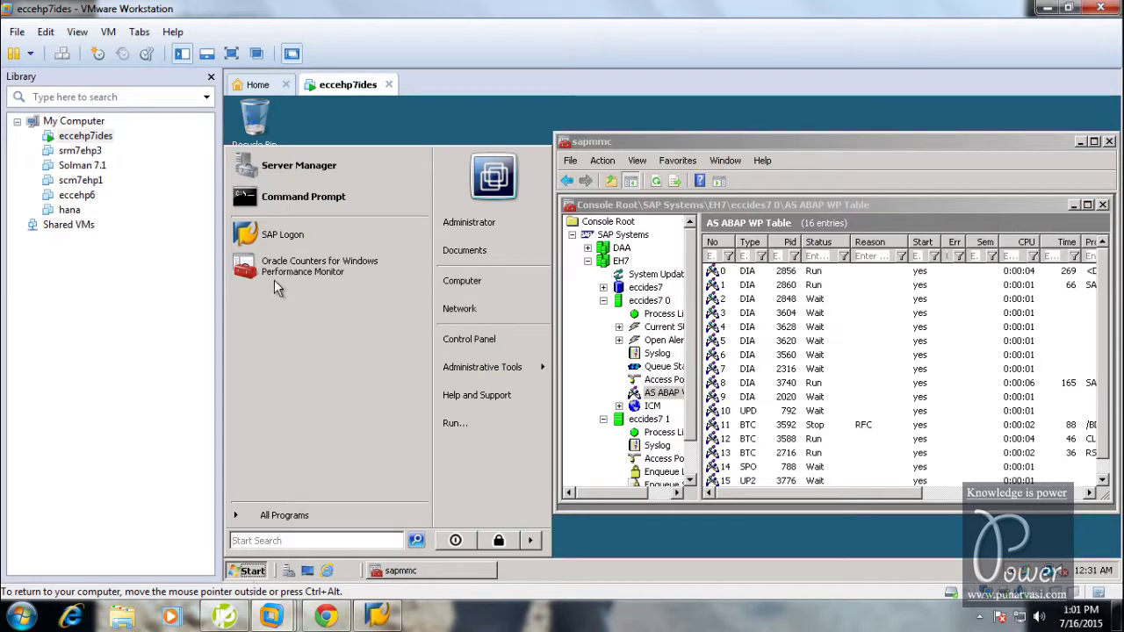
pyautogui.click(287, 199)
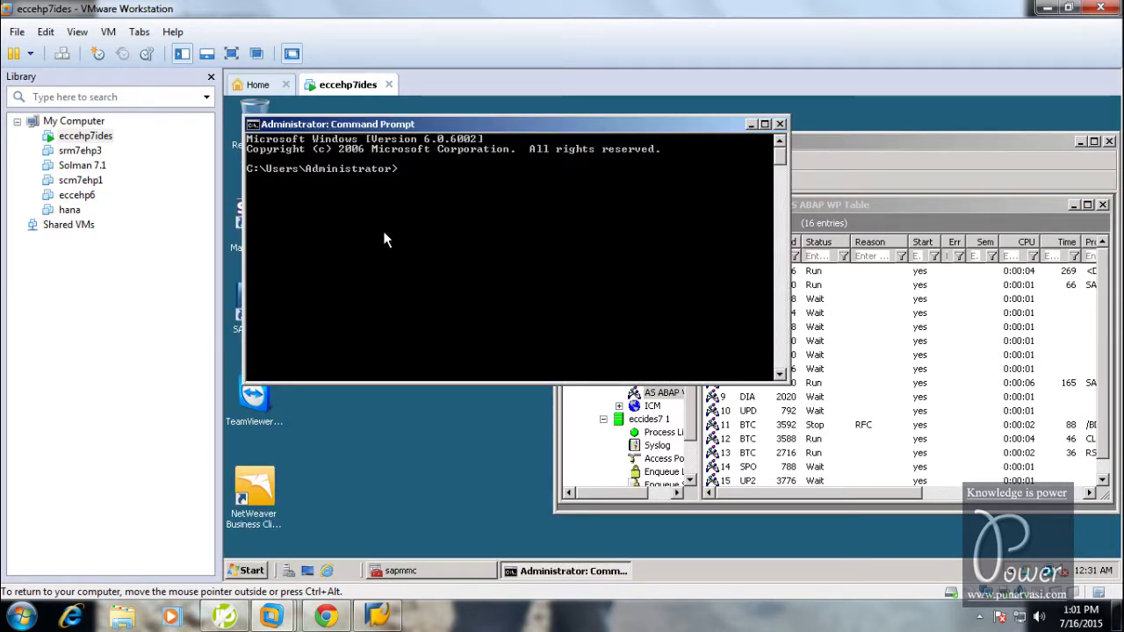
pyautogui.write('ipco')
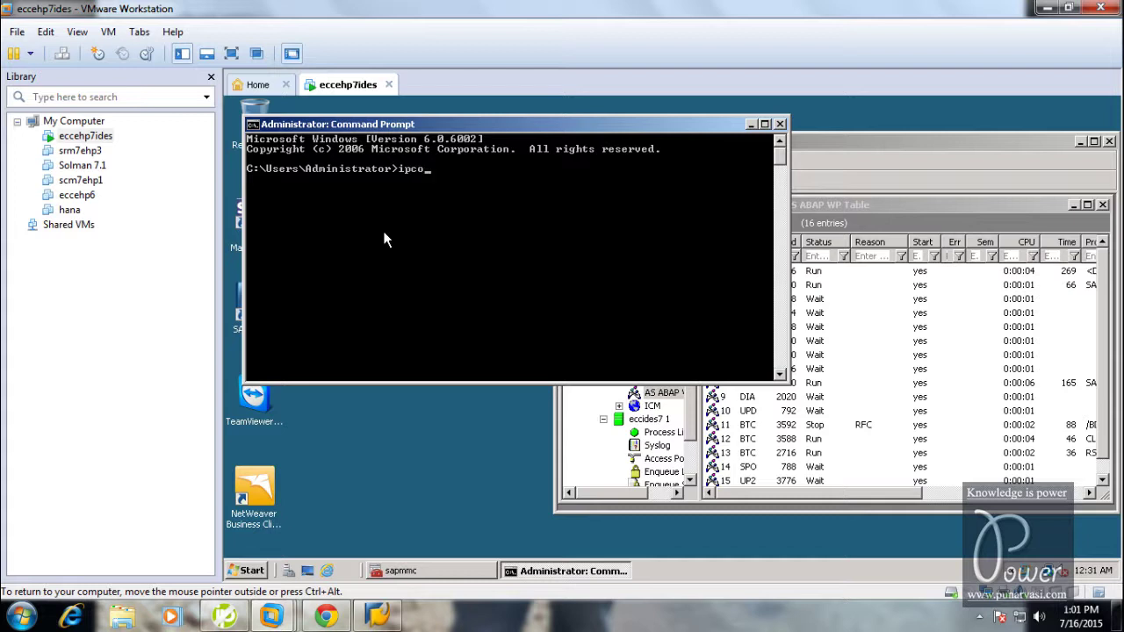
pyautogui.write('nfig')
pyautogui.press('Return')
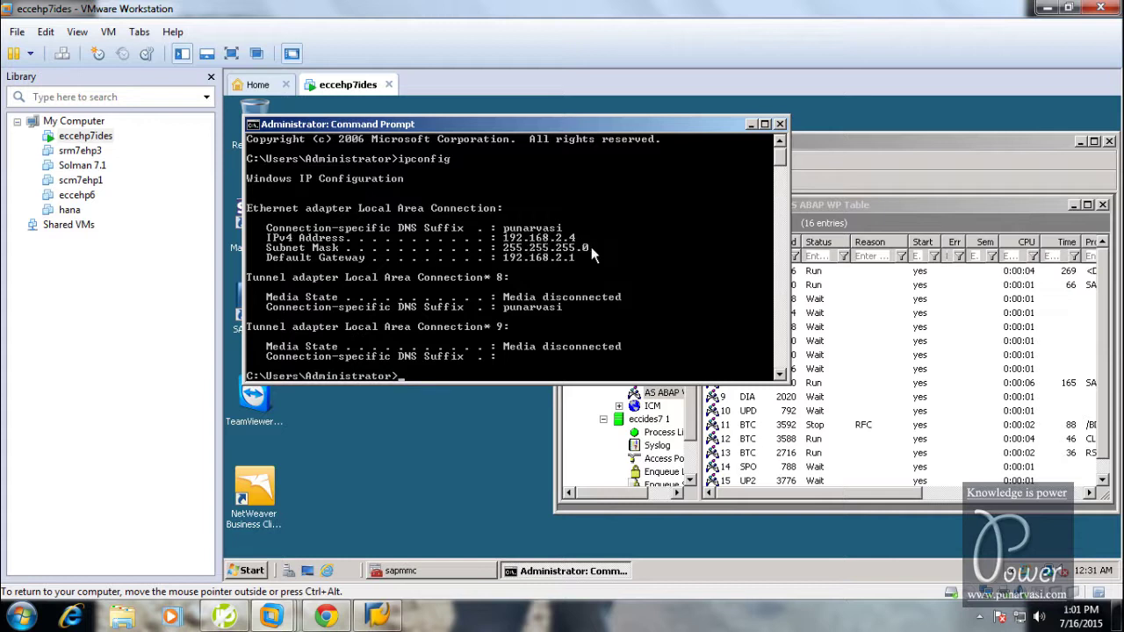
pyautogui.rightClick(629, 251)
pyautogui.click(648, 257)
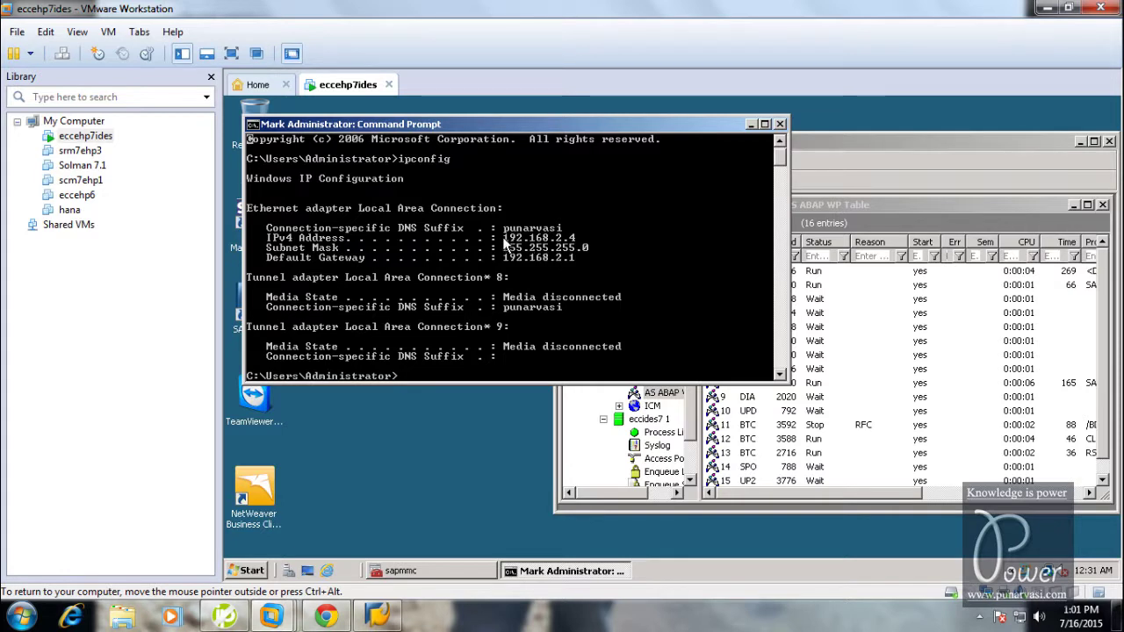
pyautogui.moveTo(506, 242); pyautogui.dragTo(577, 245)
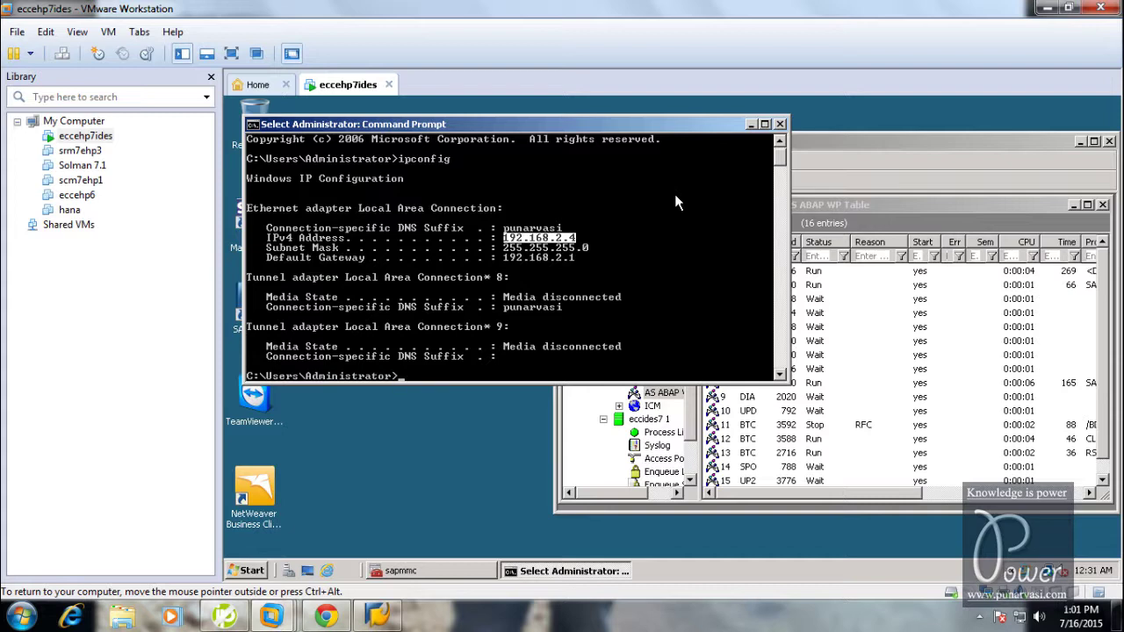
pyautogui.click(752, 124)
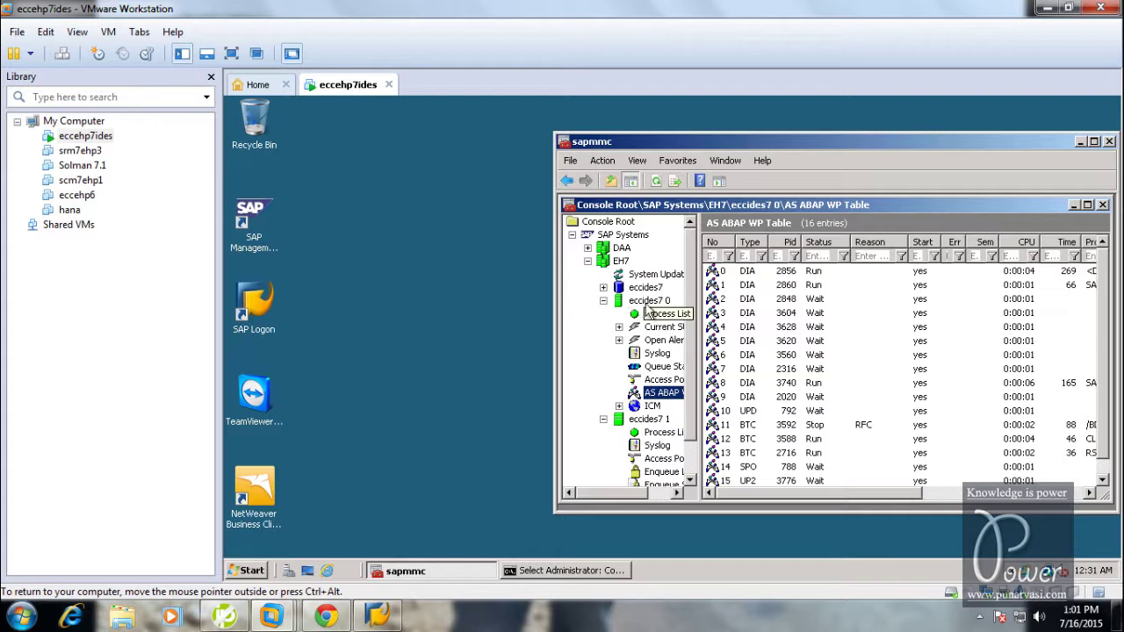
# Maximize SAP MMC, widen its tree pane, and show the eccides7 0 instance node
pyautogui.doubleClick(762, 143)
pyautogui.doubleClick(684, 167)
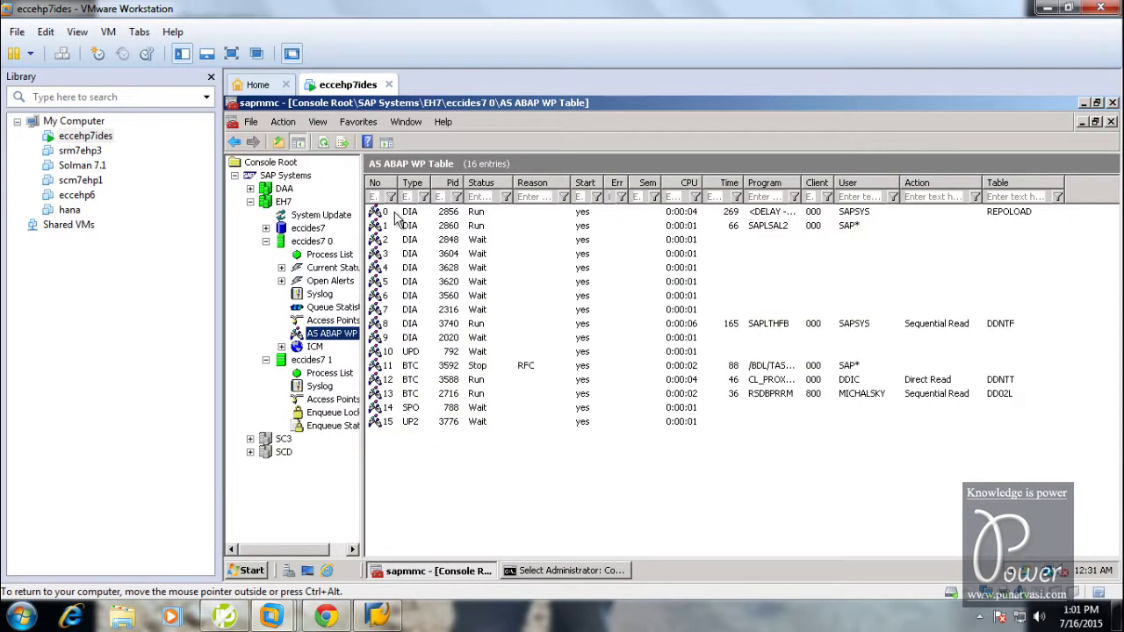
pyautogui.moveTo(362, 239); pyautogui.dragTo(488, 235)
pyautogui.click(321, 243)
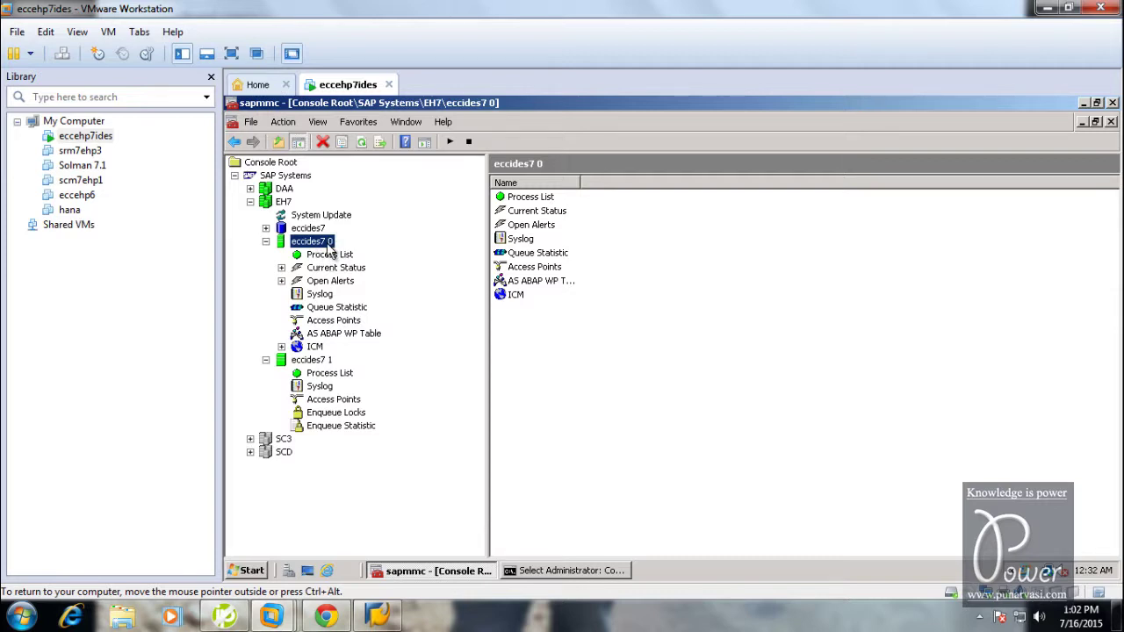
pyautogui.click(546, 572)
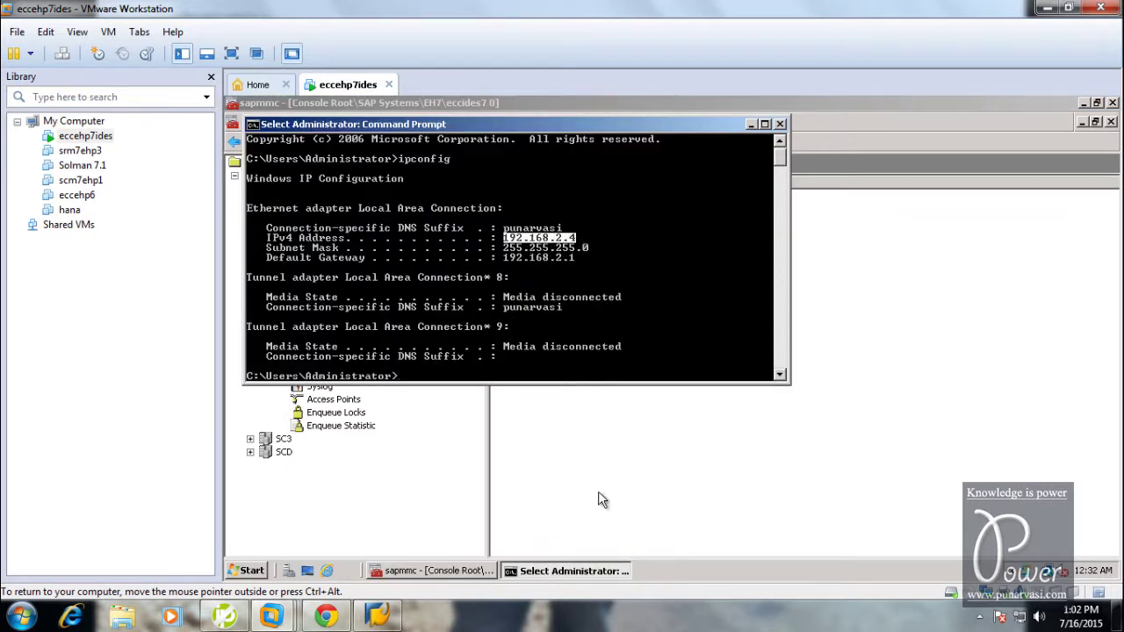
pyautogui.click(592, 571)
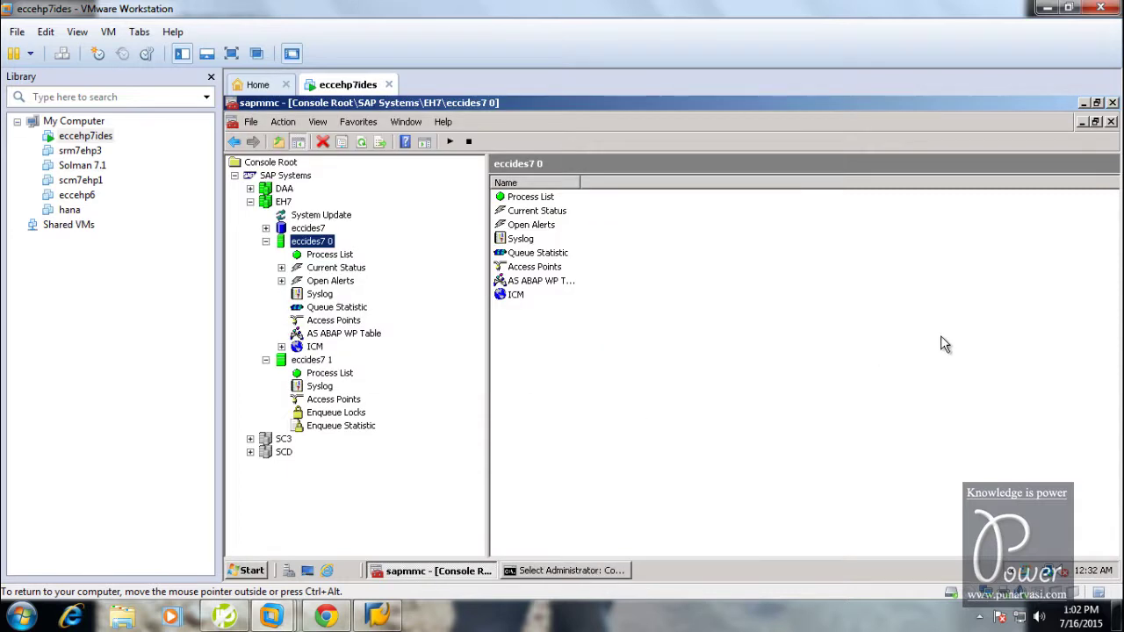
# Leave the remote session and show the Belkin router status page at 192.168.2.1 in Chrome
pyautogui.moveTo(338, 621)
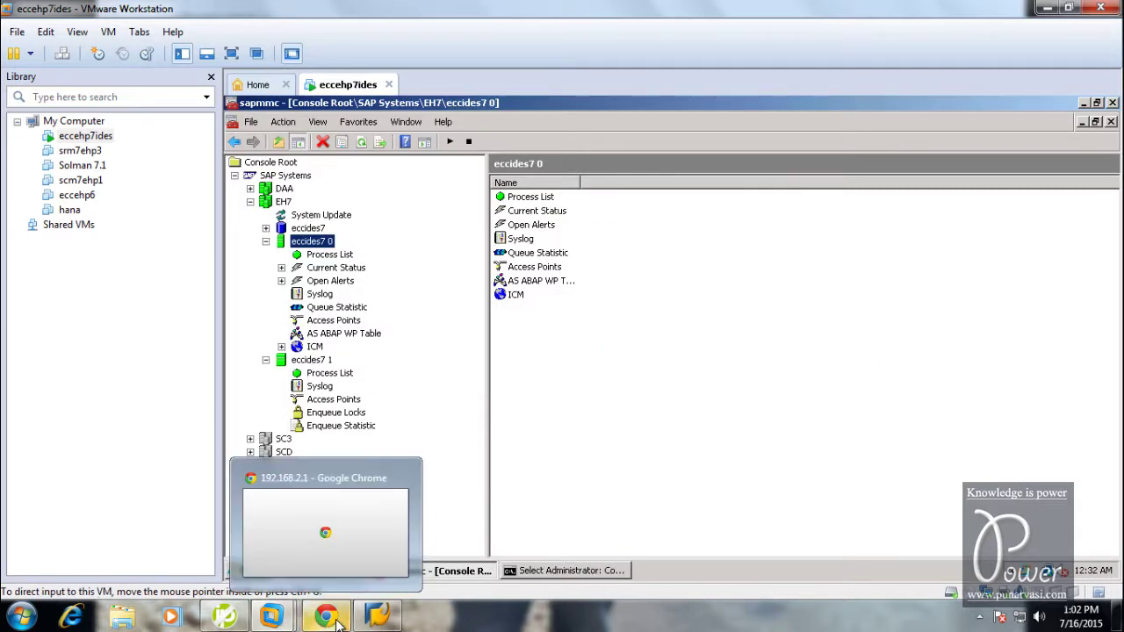
pyautogui.moveTo(675, 7)
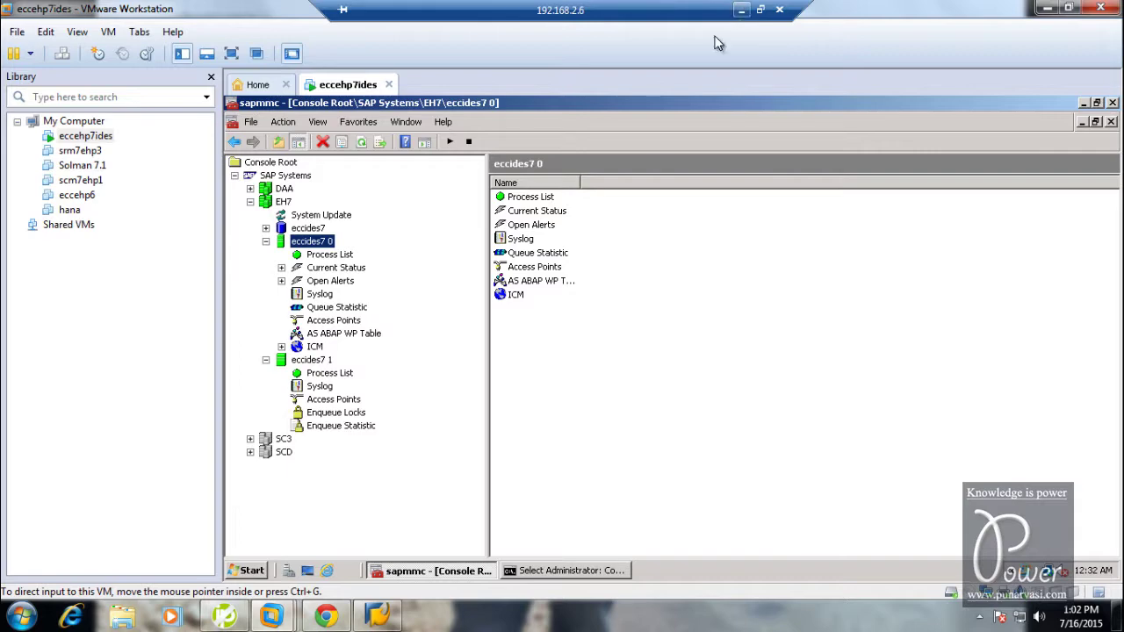
pyautogui.click(742, 9)
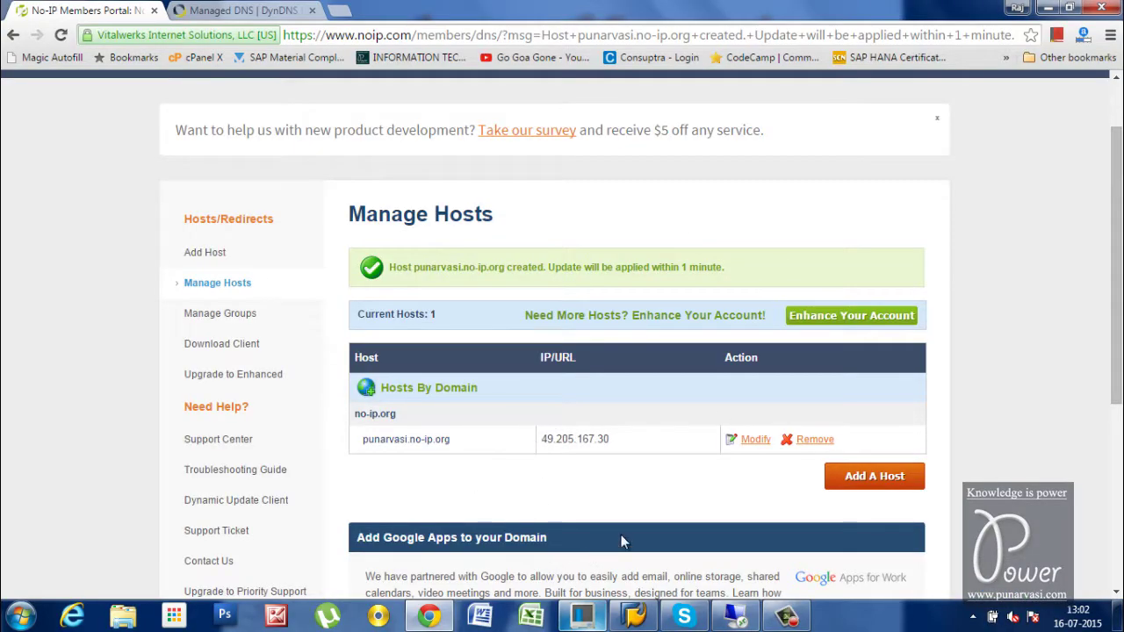
pyautogui.click(581, 615)
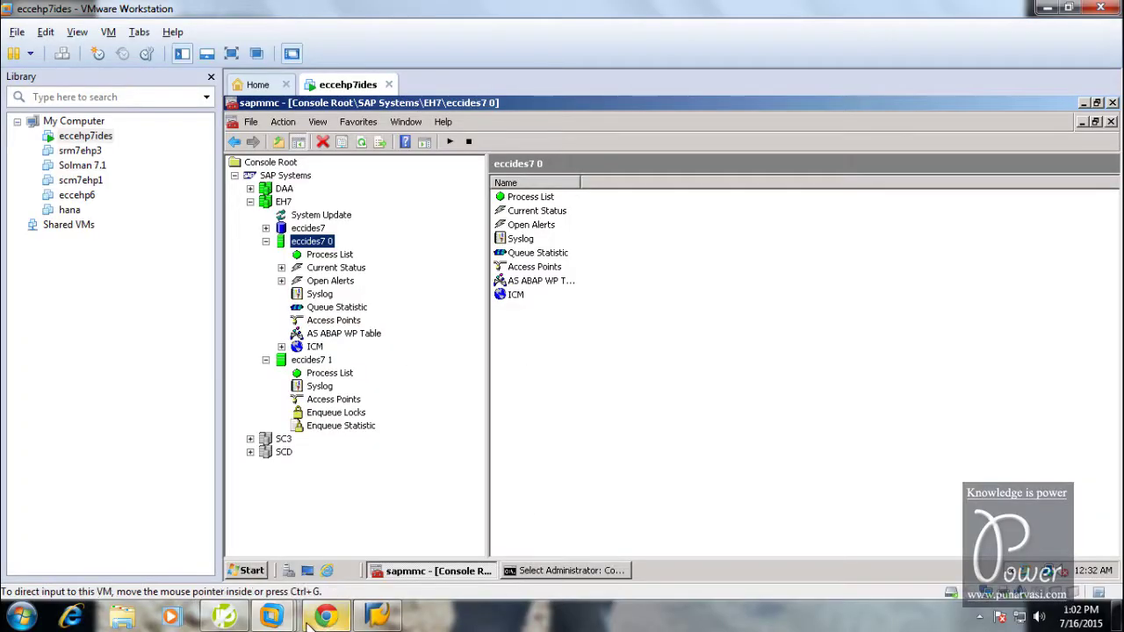
pyautogui.click(326, 618)
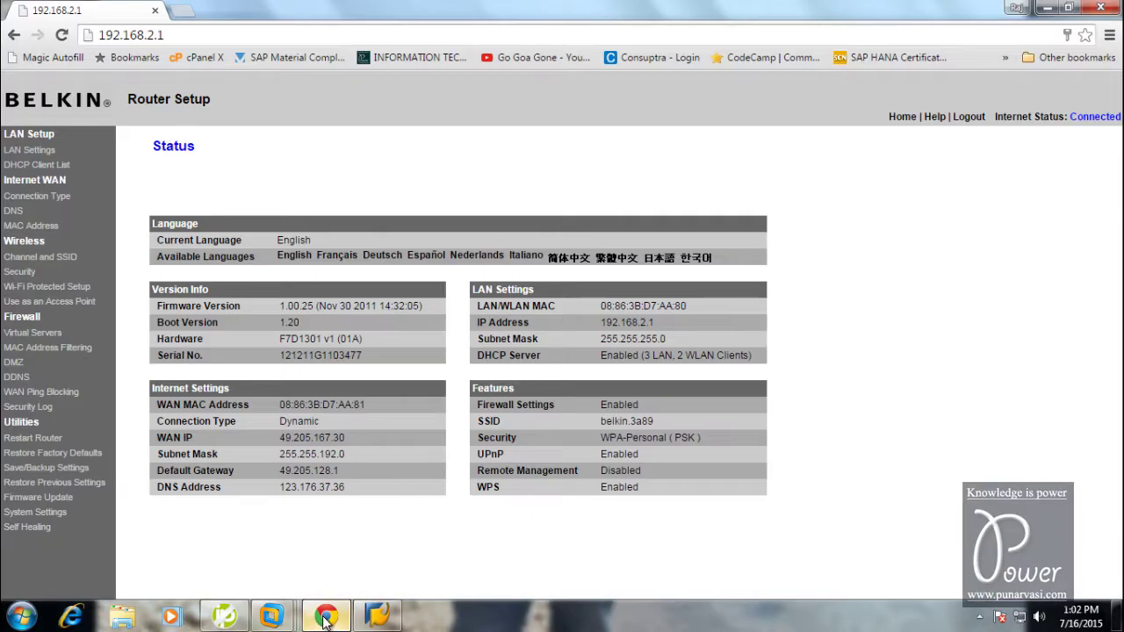
pyautogui.click(178, 40)
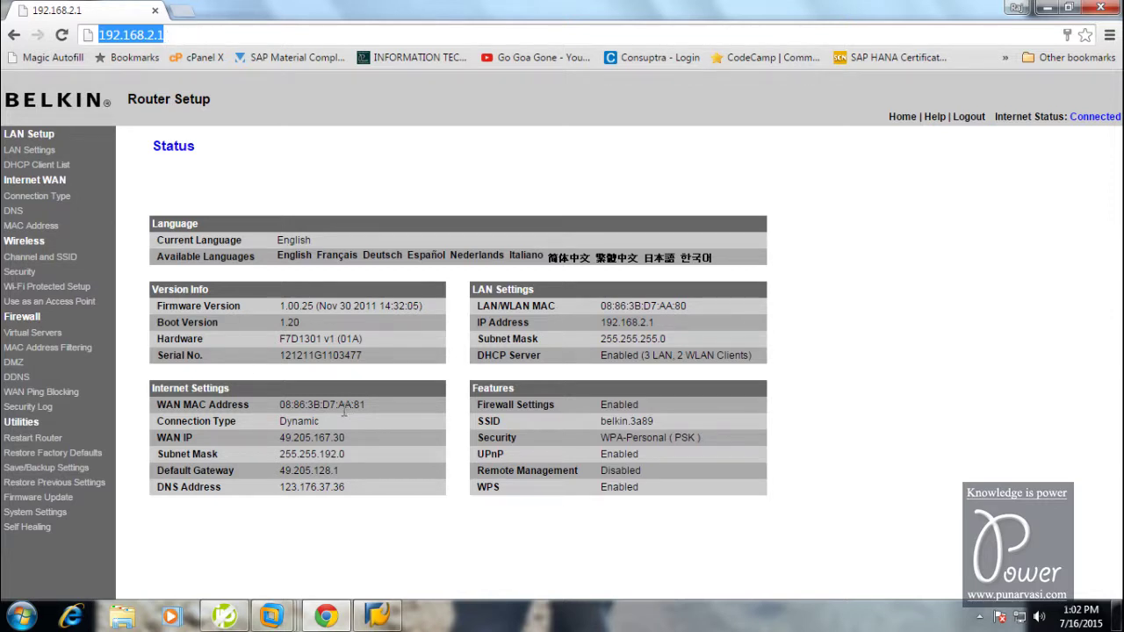
# Enable the SAPDP virtual server rule and verify it forwards port 3200 to 192.168.2.4
pyautogui.click(15, 336)
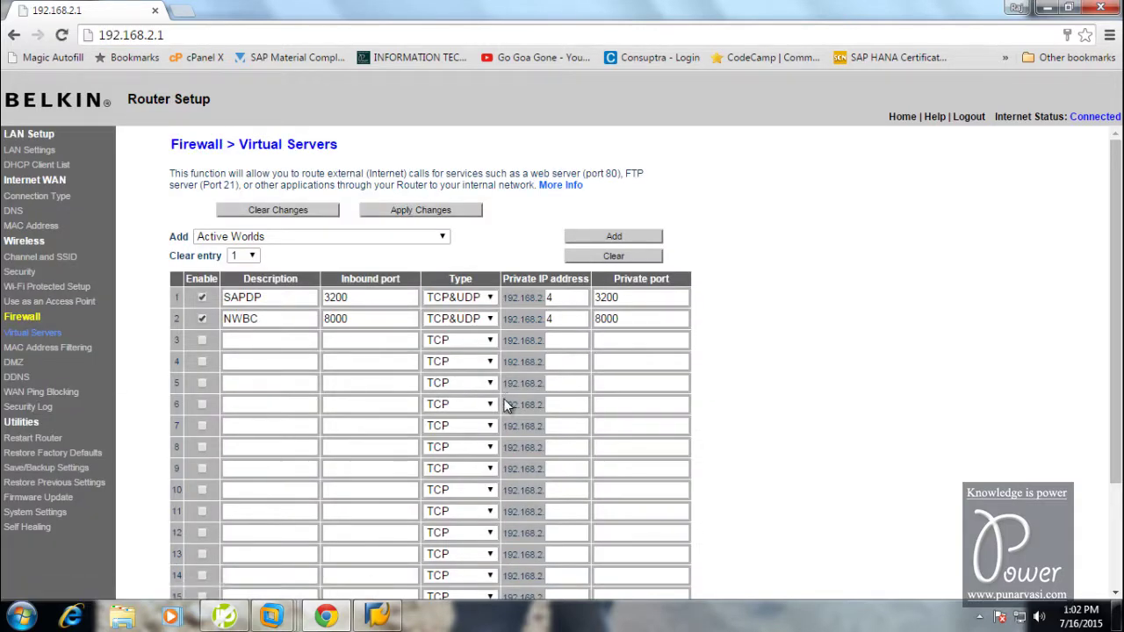
pyautogui.click(202, 299)
pyautogui.click(270, 299)
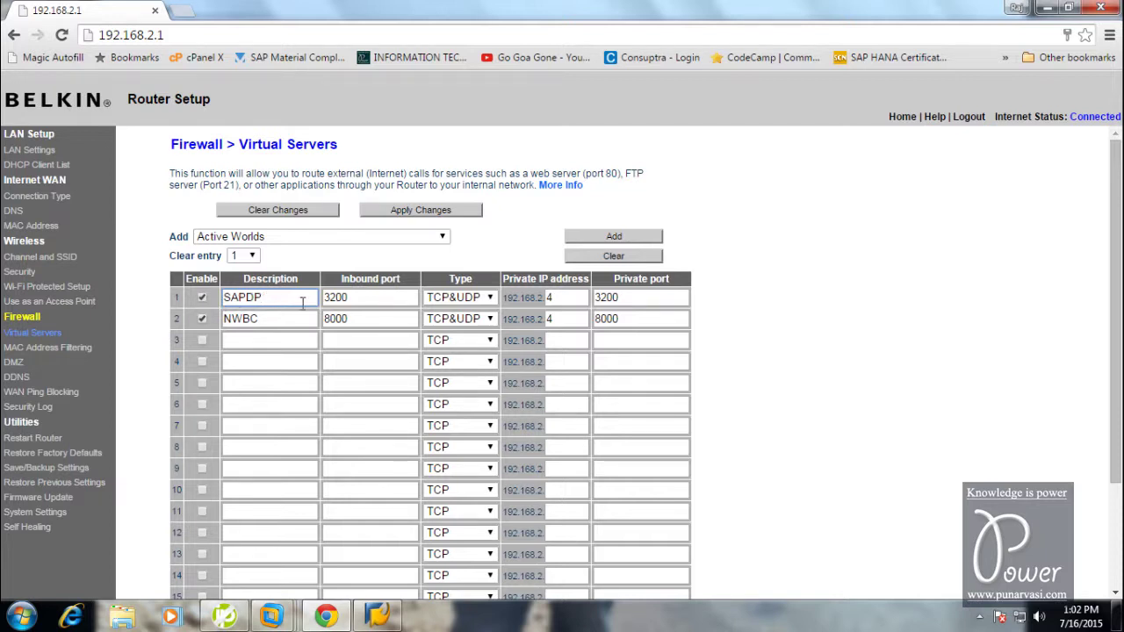
pyautogui.click(374, 299)
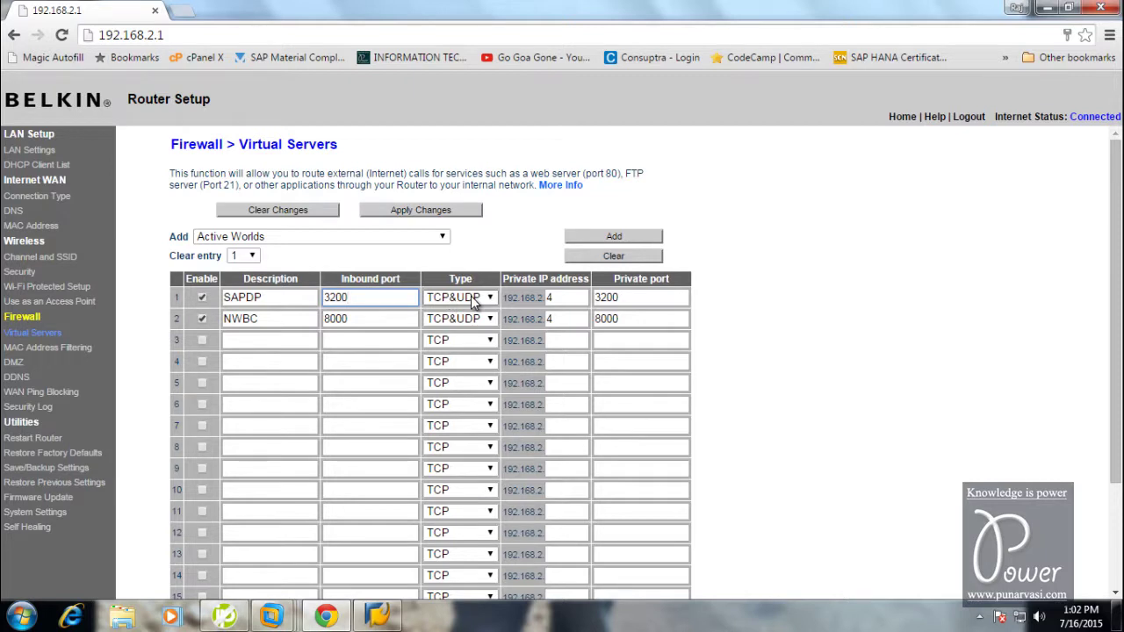
pyautogui.click(558, 296)
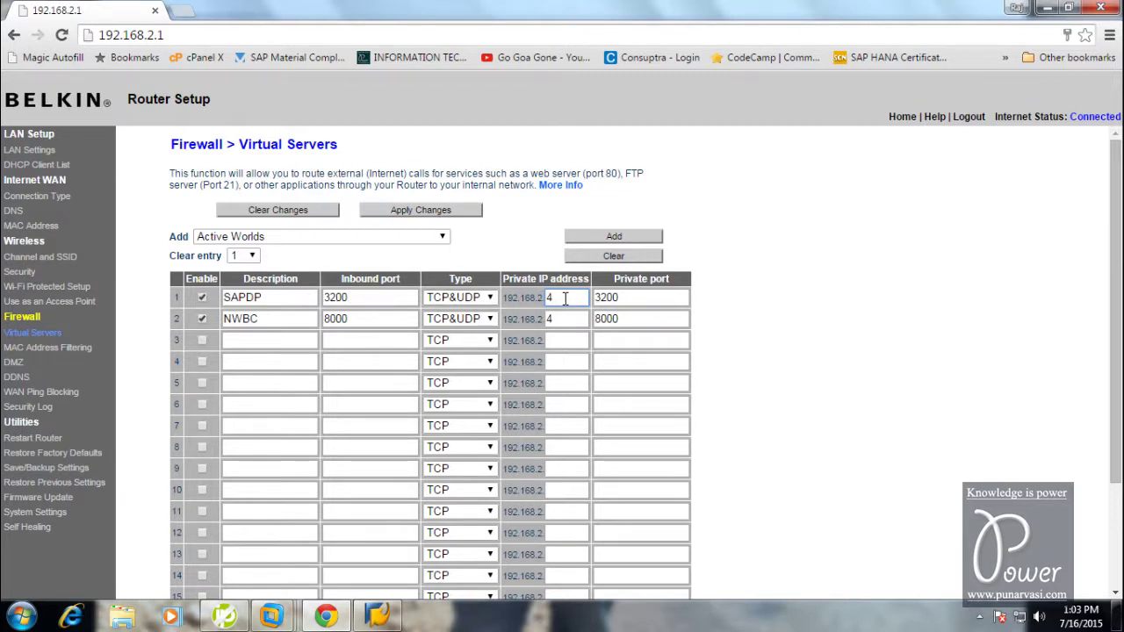
pyautogui.click(648, 298)
pyautogui.scroll(-2, 601, 375)
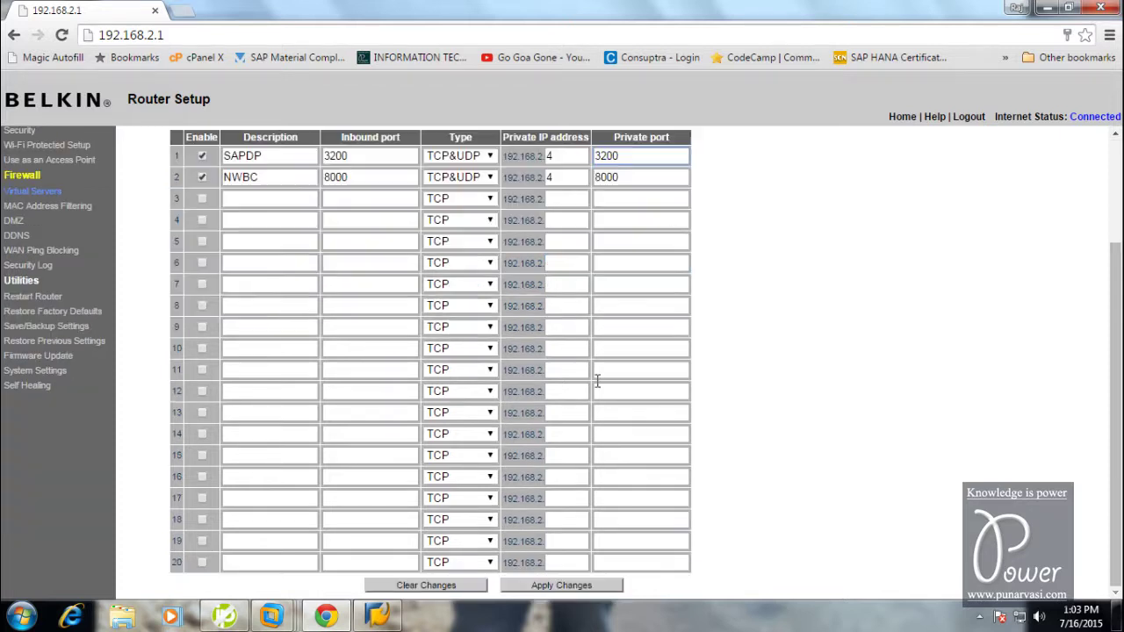
pyautogui.scroll(2, 577, 449)
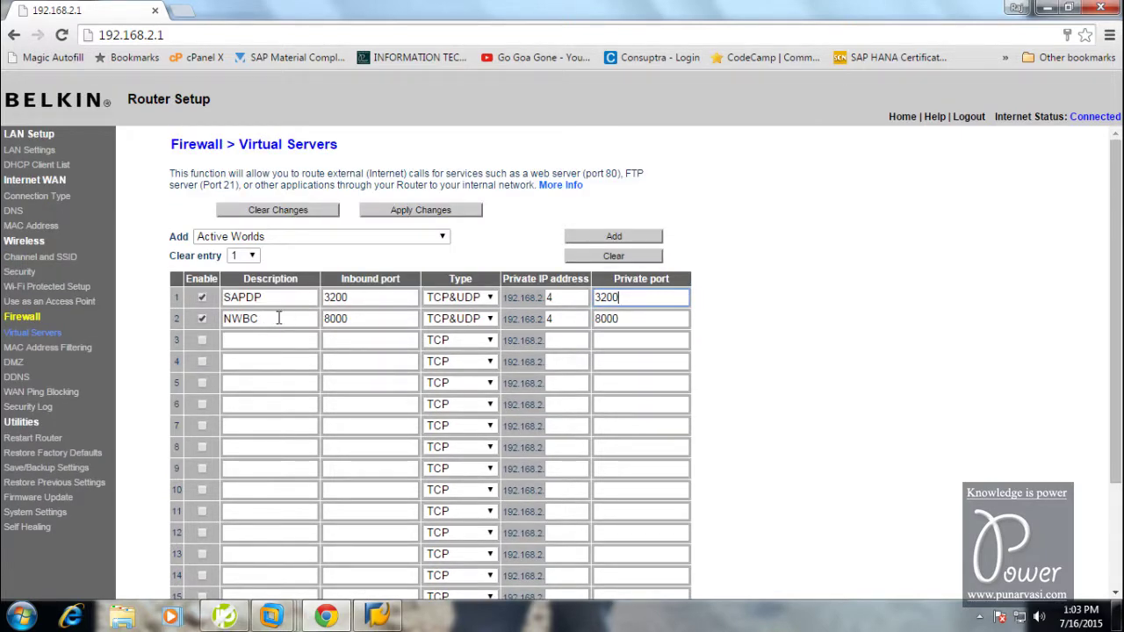
# Verify the NWBC rule forwards port 8000 to 192.168.2.4, then launch SAP Logon
pyautogui.click(357, 318)
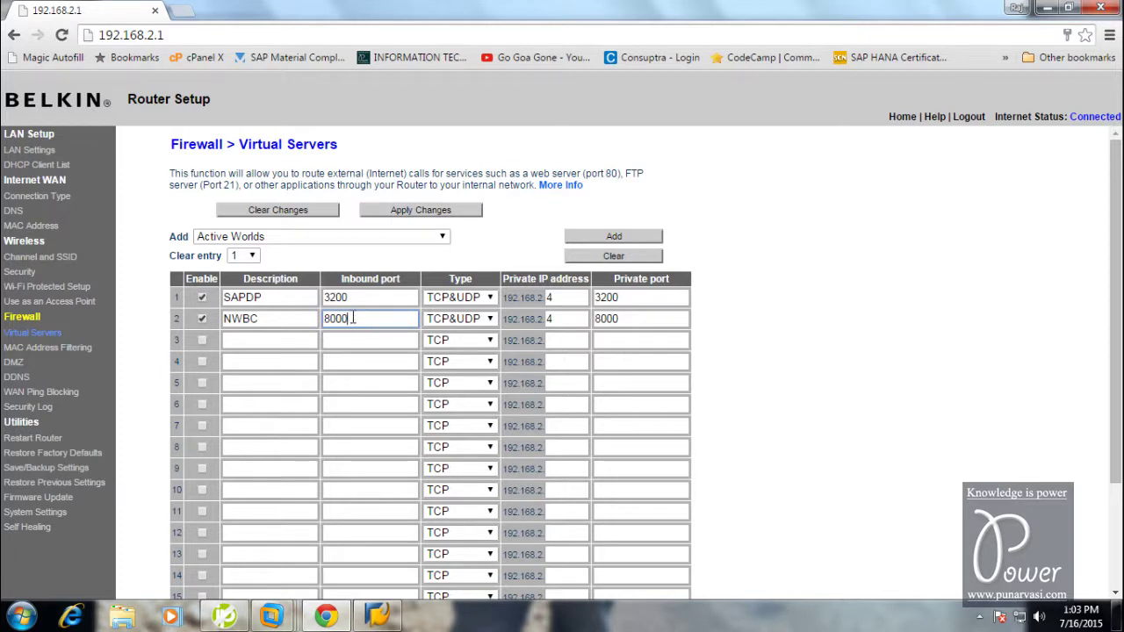
pyautogui.click(580, 324)
pyautogui.click(656, 318)
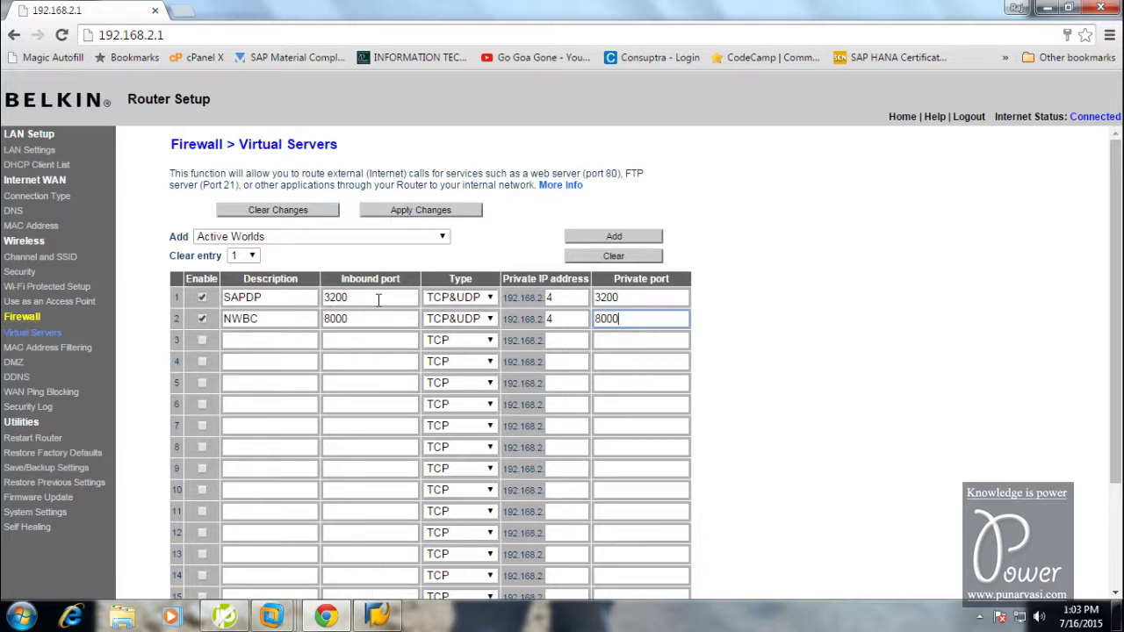
pyautogui.click(1045, 11)
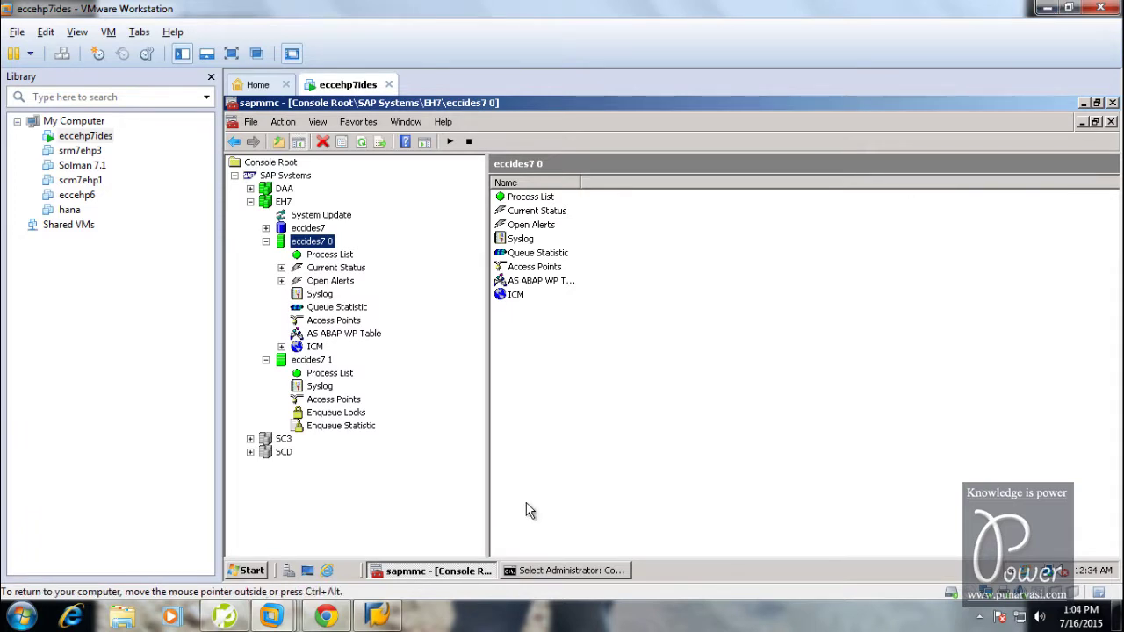
pyautogui.click(384, 618)
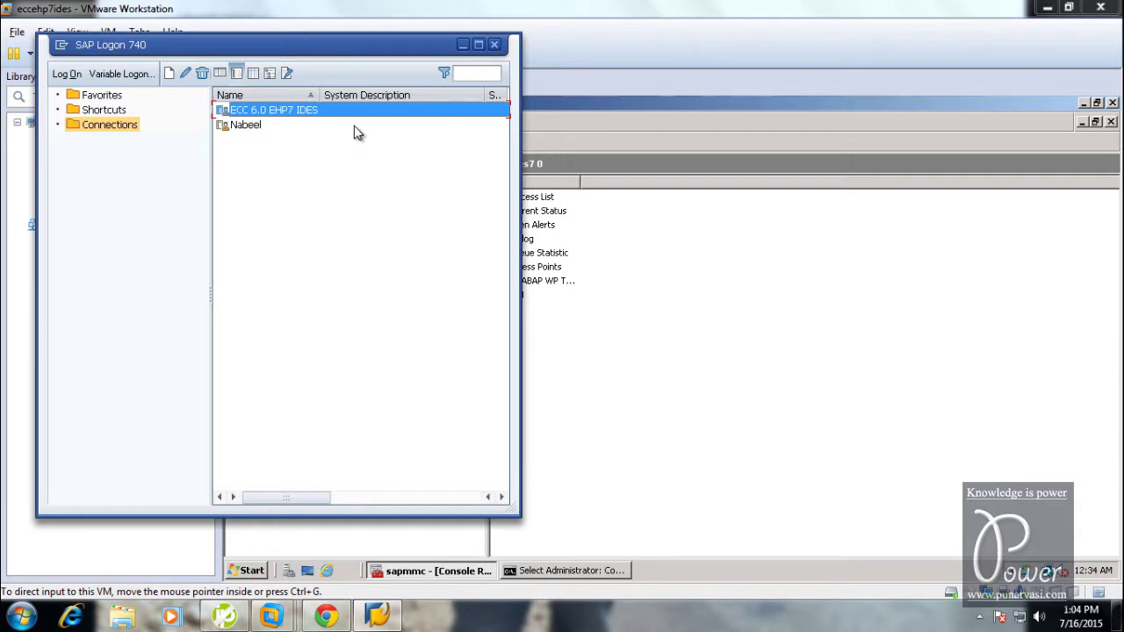
# Give the ECC 6.0 EHP7 IDES entry system ID EH7, keeping host punarvasi.no-ip.org and instance 00
pyautogui.rightClick(305, 113)
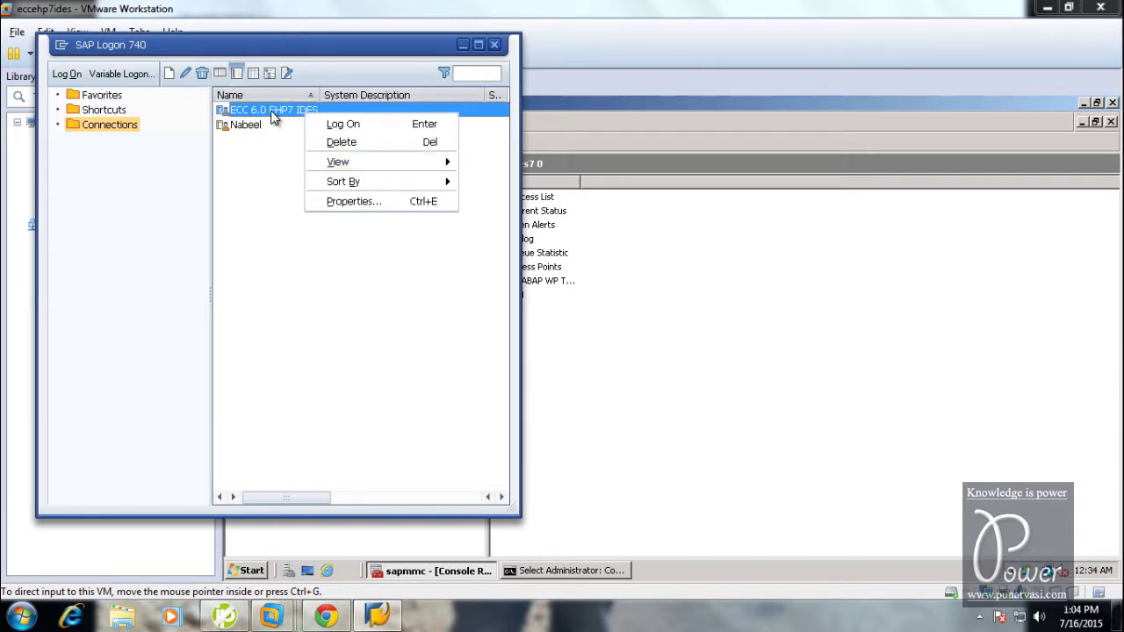
pyautogui.click(352, 203)
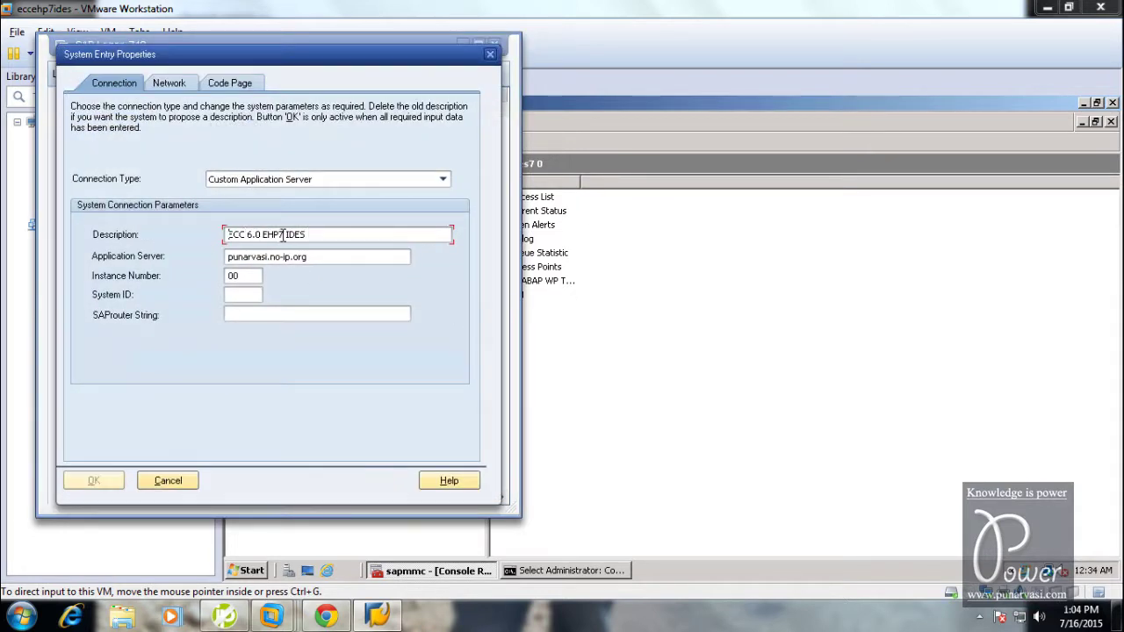
pyautogui.press('Tab')
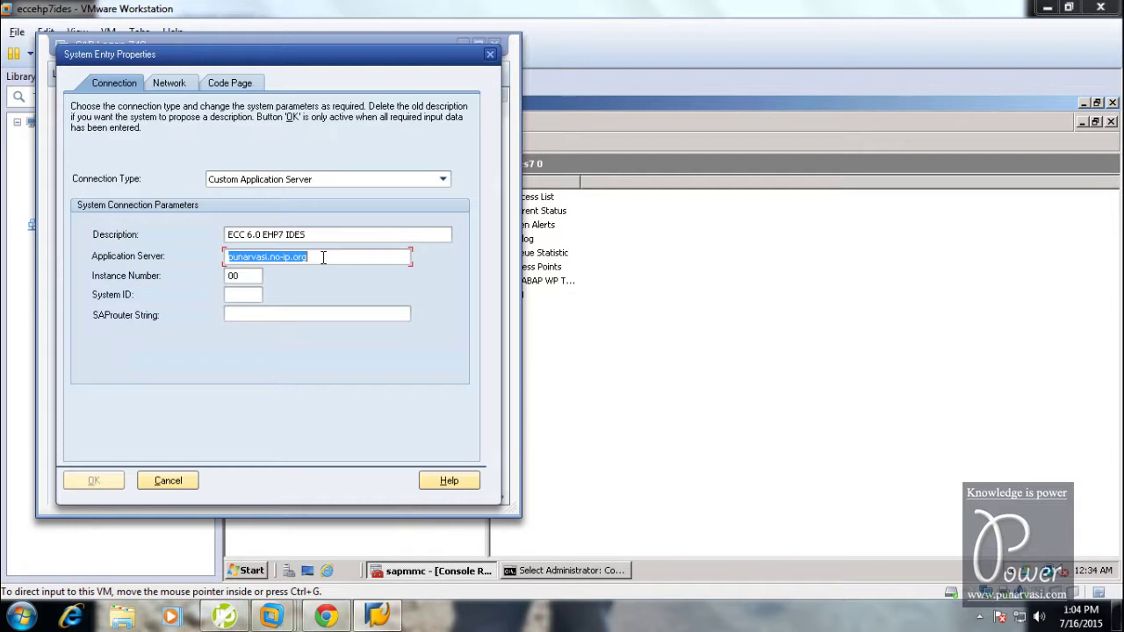
pyautogui.click(324, 257)
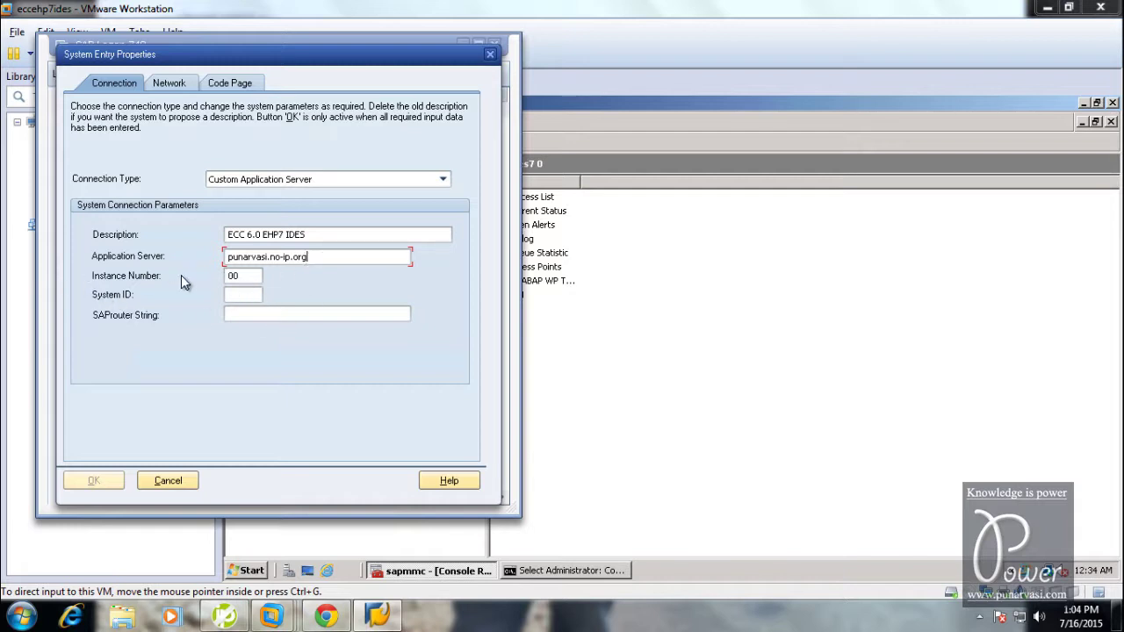
pyautogui.click(240, 278)
pyautogui.write('EH7')
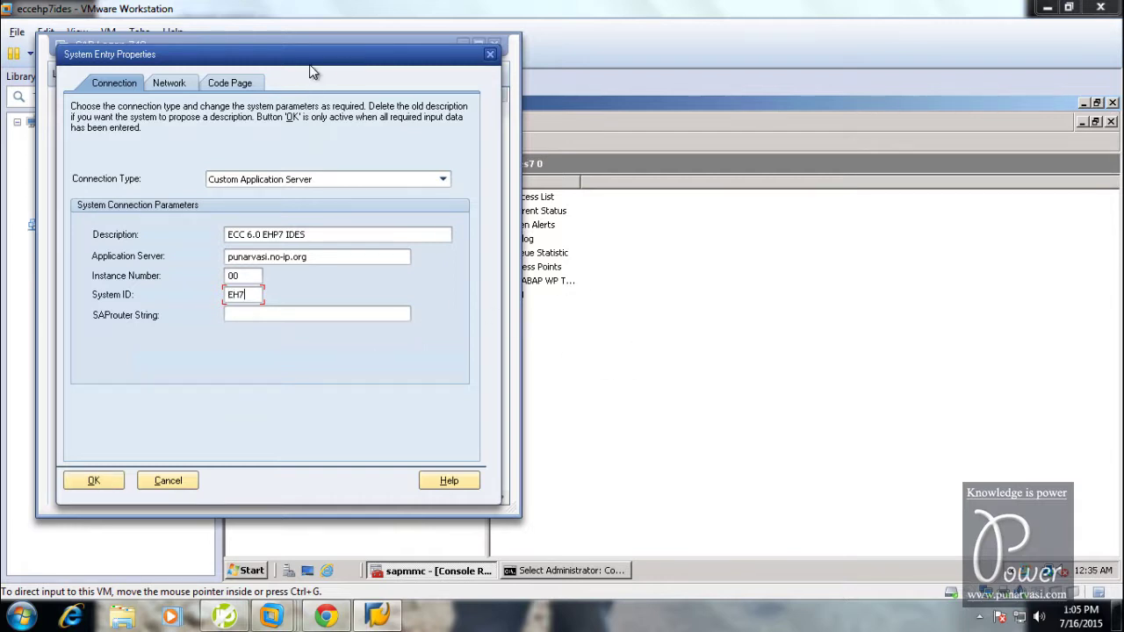
pyautogui.moveTo(311, 63); pyautogui.dragTo(964, 123)
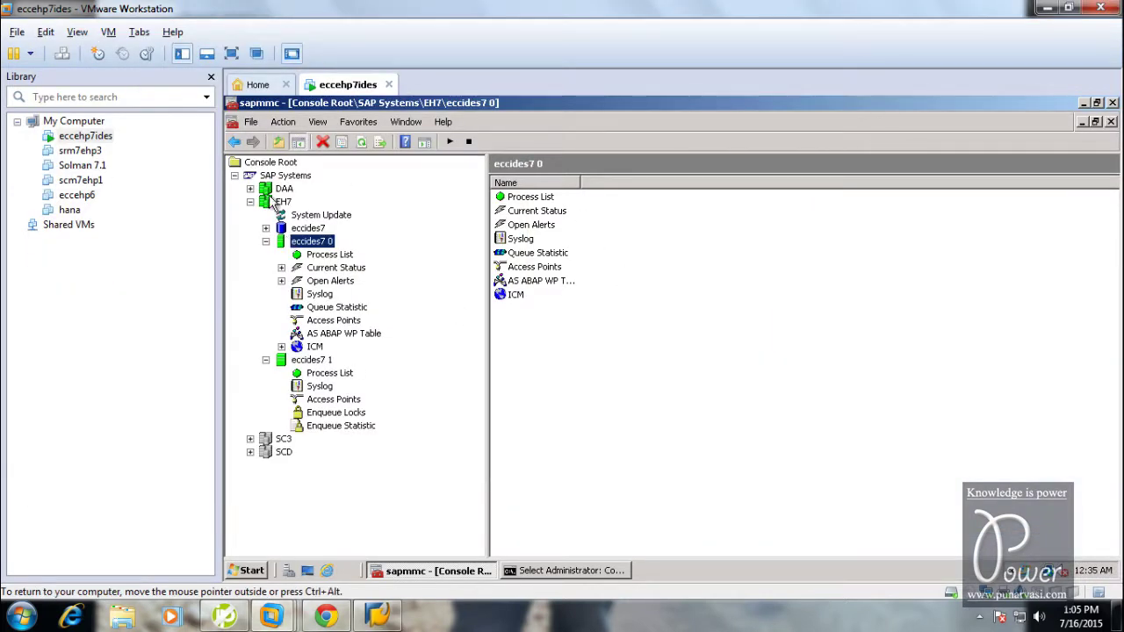
pyautogui.click(382, 614)
pyautogui.click(908, 360)
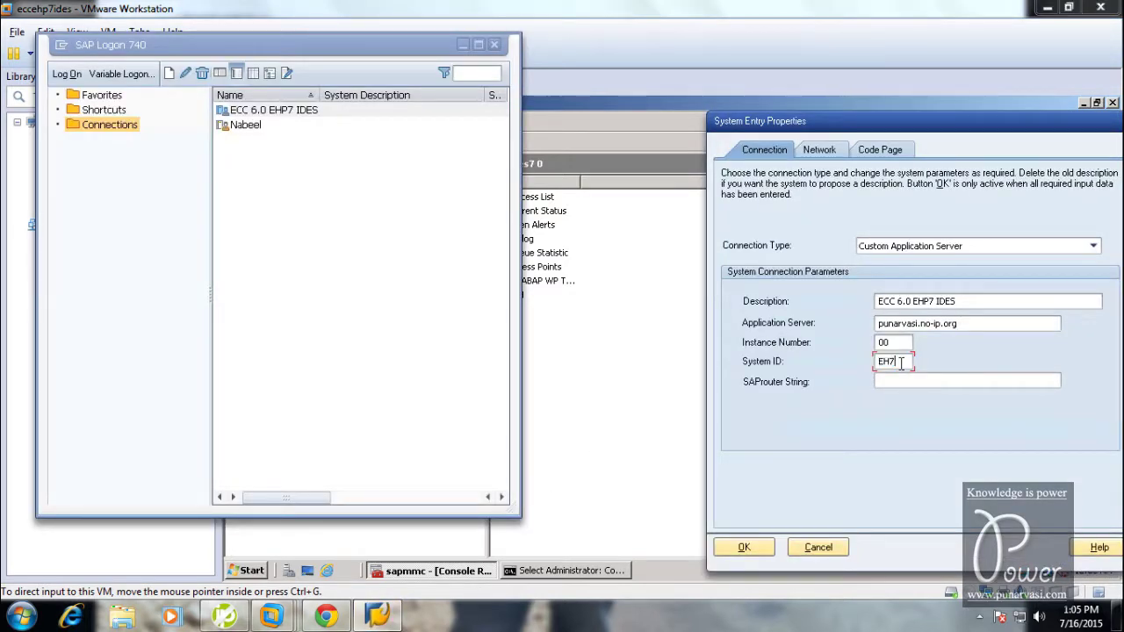
pyautogui.click(743, 547)
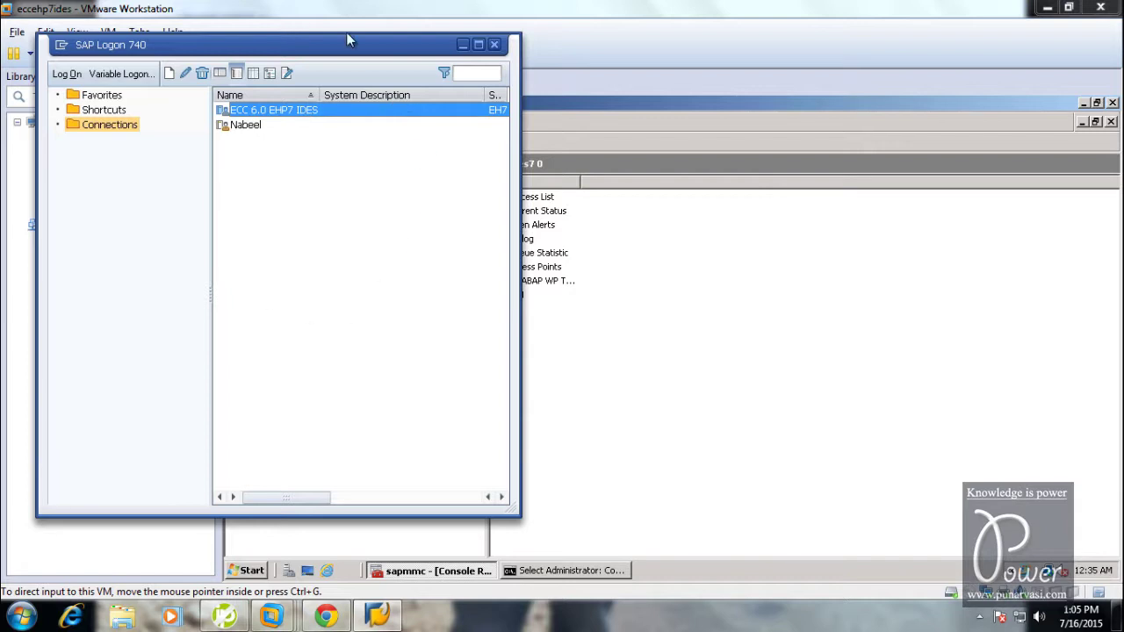
# Try logging on to ECC 6.0 EHP7 IDES, dismiss the port 3200 error, and reopen its properties
pyautogui.press('Return')
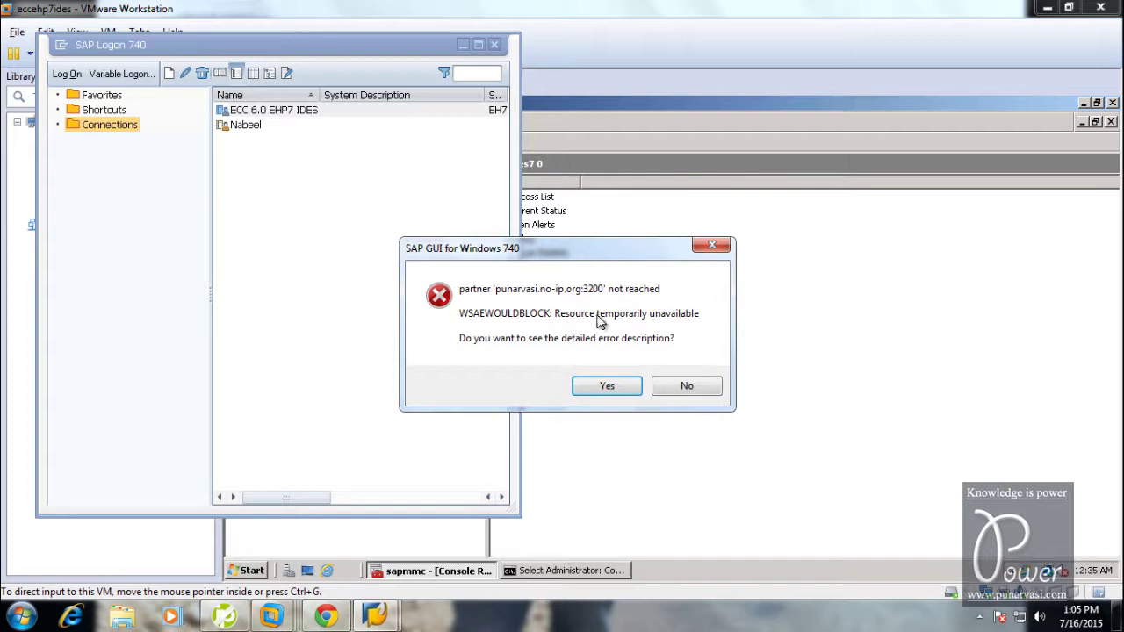
pyautogui.click(679, 392)
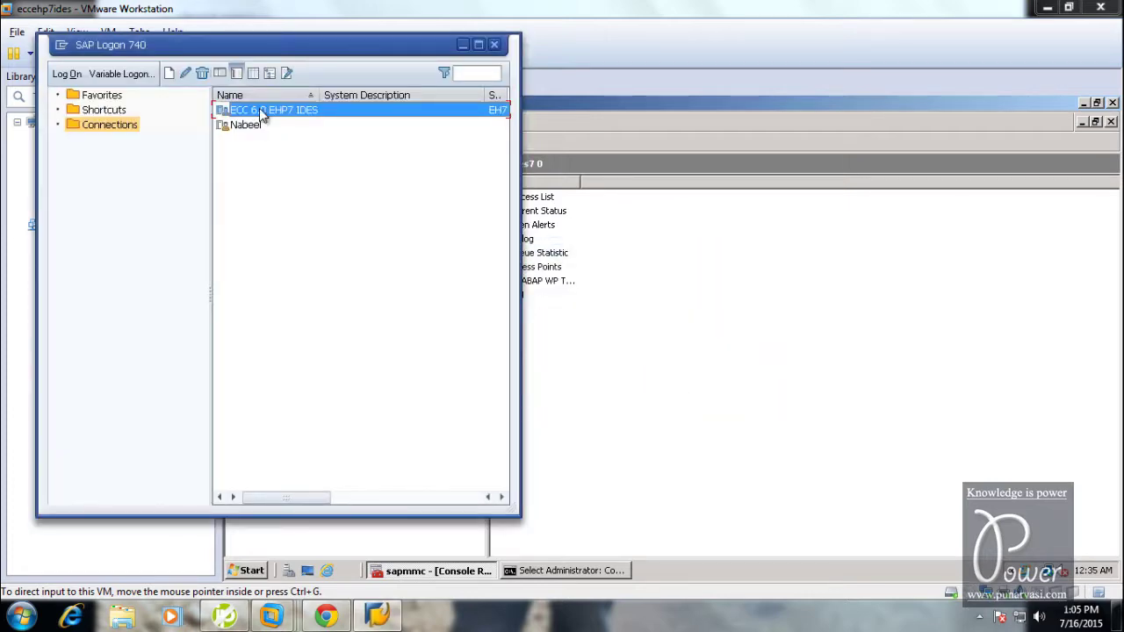
pyautogui.rightClick(262, 109)
pyautogui.click(291, 197)
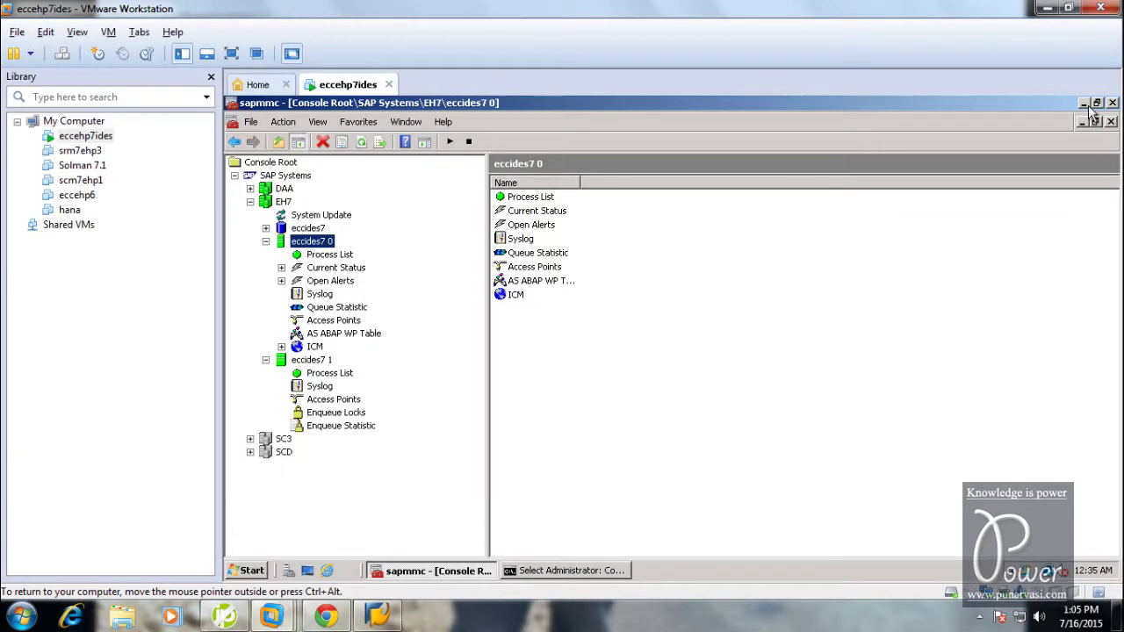
# Close SAP Logon, open a command prompt, and ping 192.168.2.4
pyautogui.click(1089, 107)
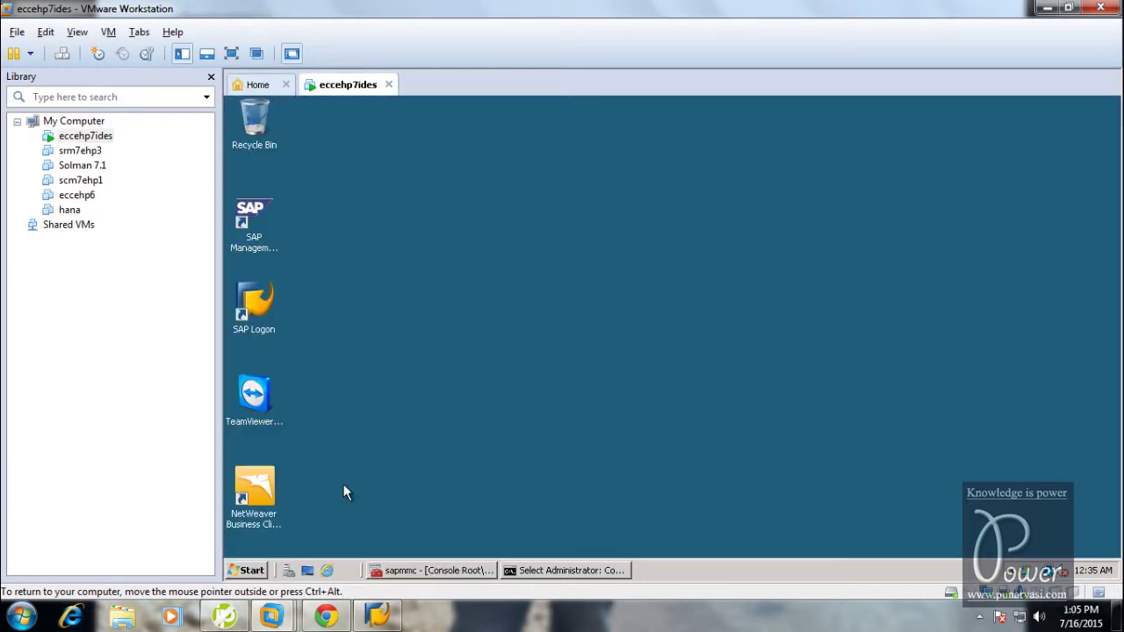
pyautogui.click(17, 618)
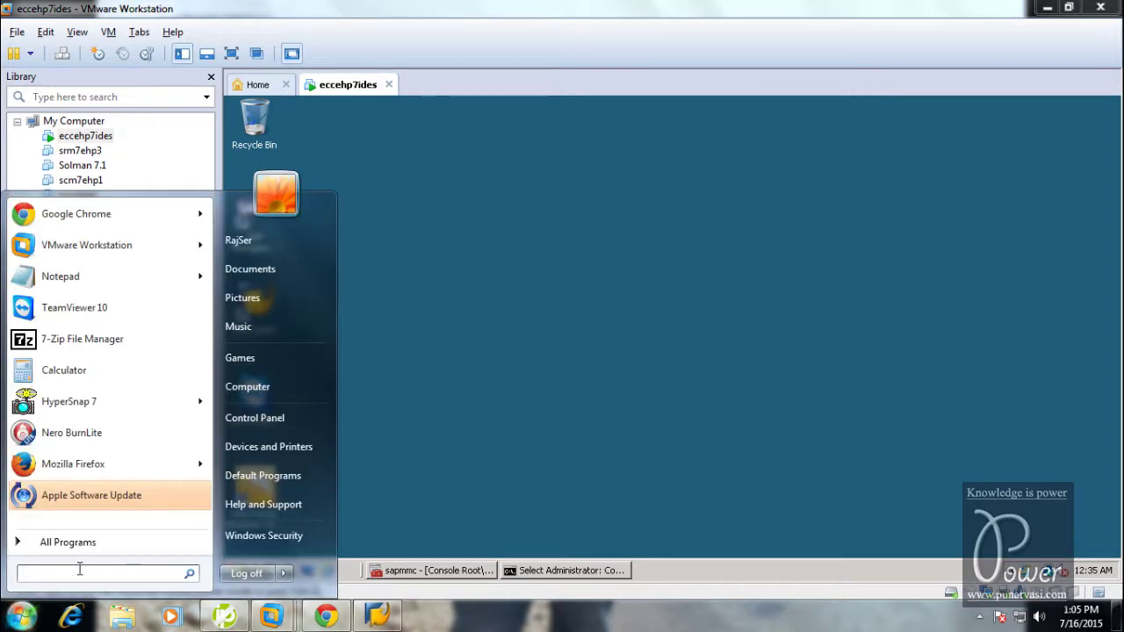
pyautogui.write('cmd')
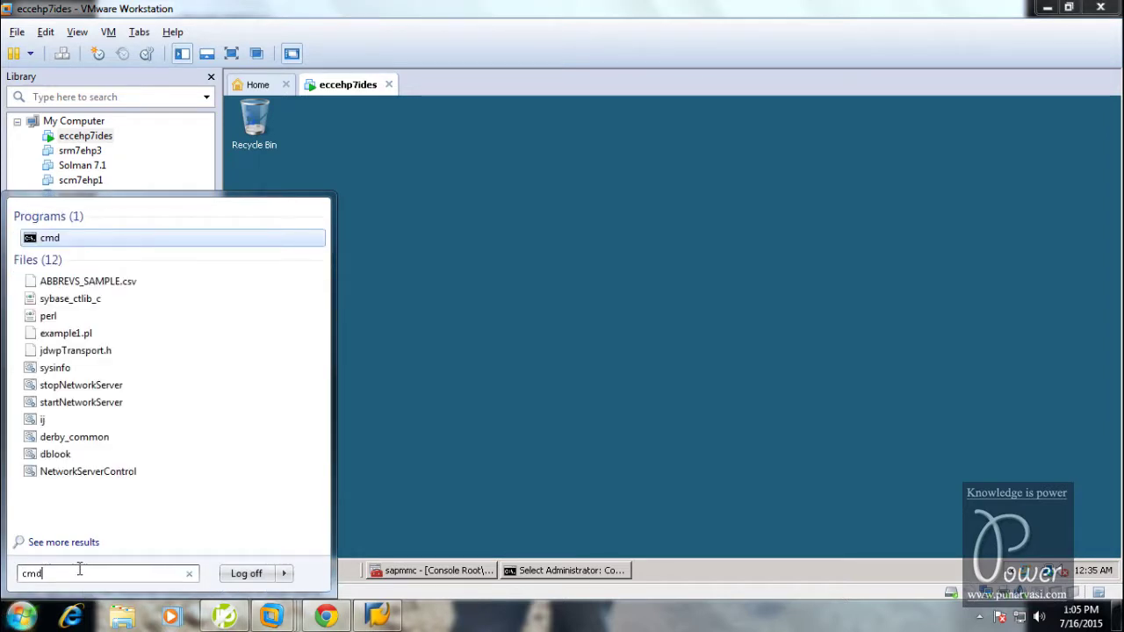
pyautogui.press('Return')
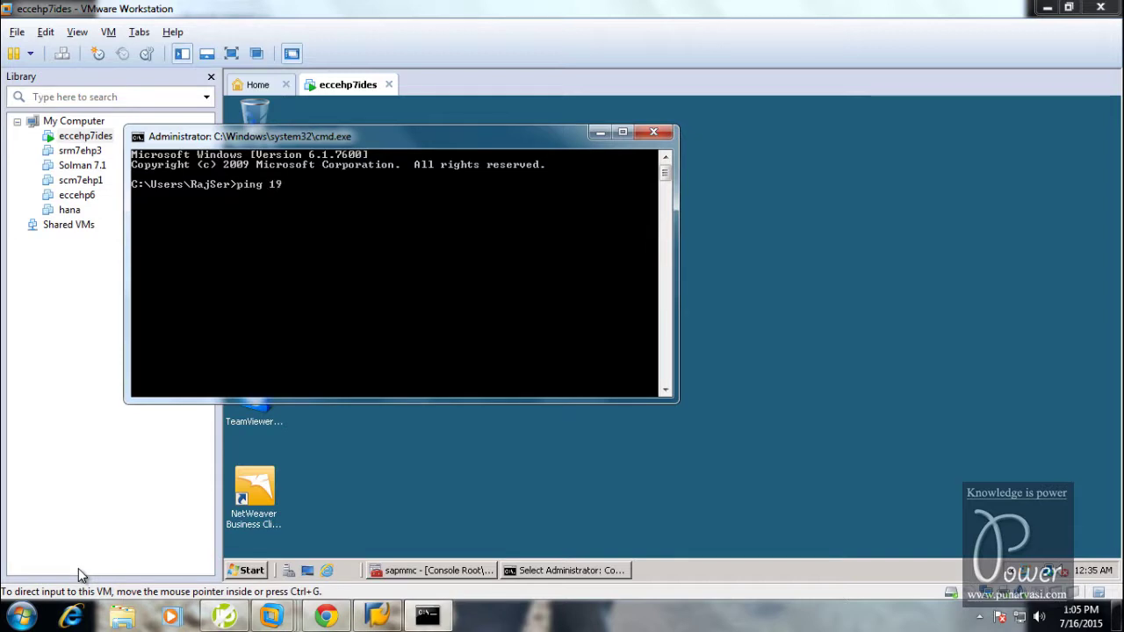
pyautogui.write('ping 192.168.2.4')
pyautogui.press('Return')
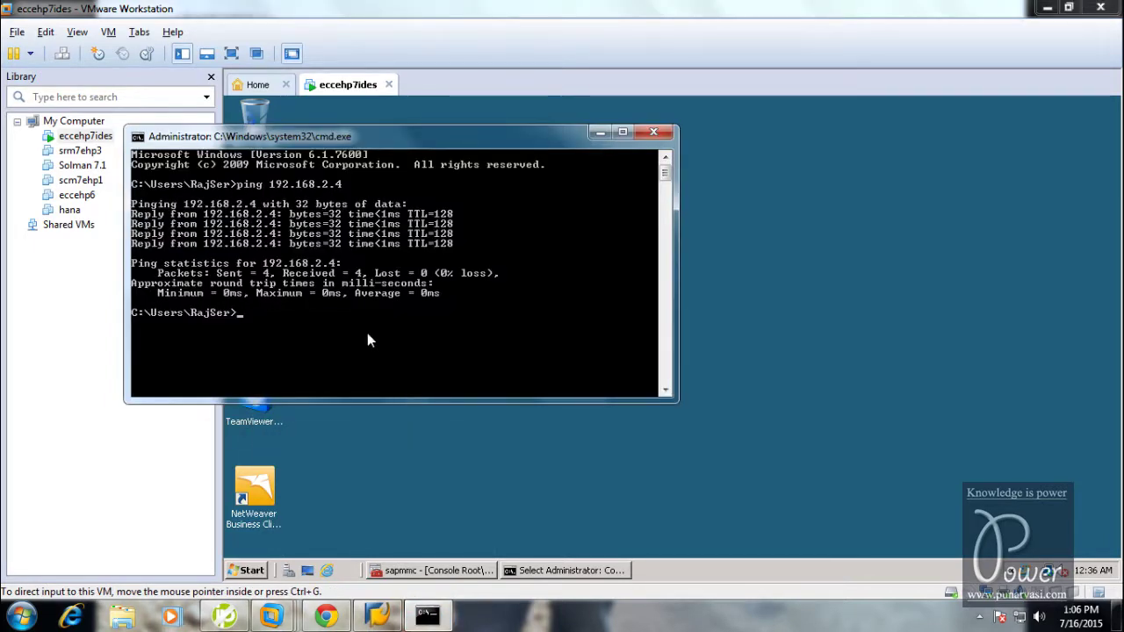
# Run ipconfig to check this machine's IPv4 address 192.168.2.6, then minimize the window
pyautogui.write('ipconfig')
pyautogui.press('Return')
pyautogui.scroll(8, 368, 335)
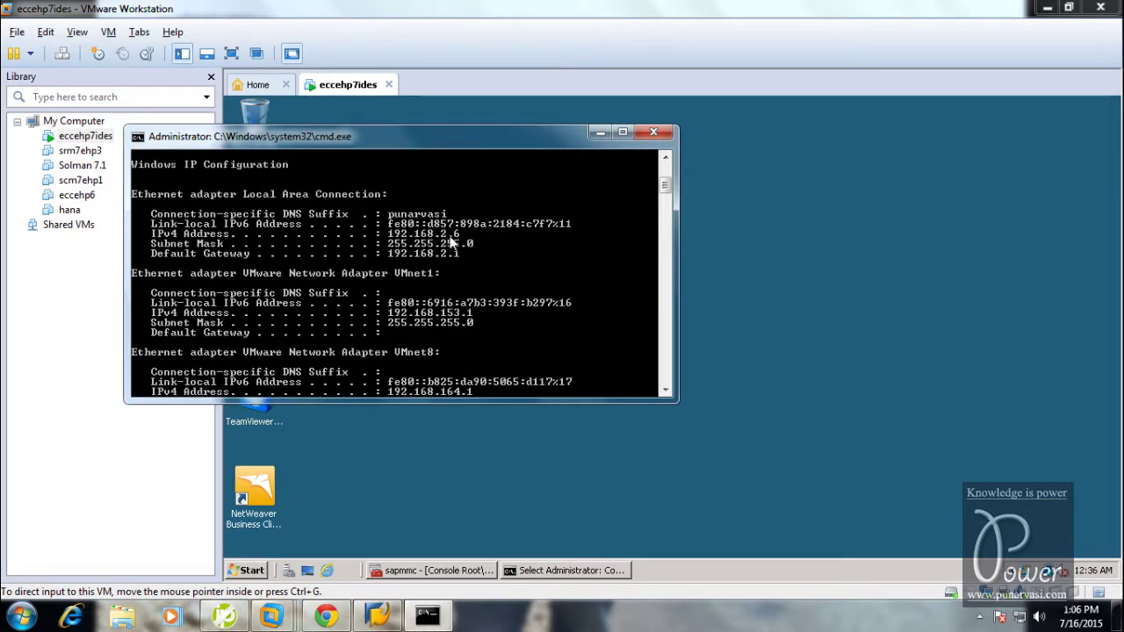
pyautogui.click(600, 134)
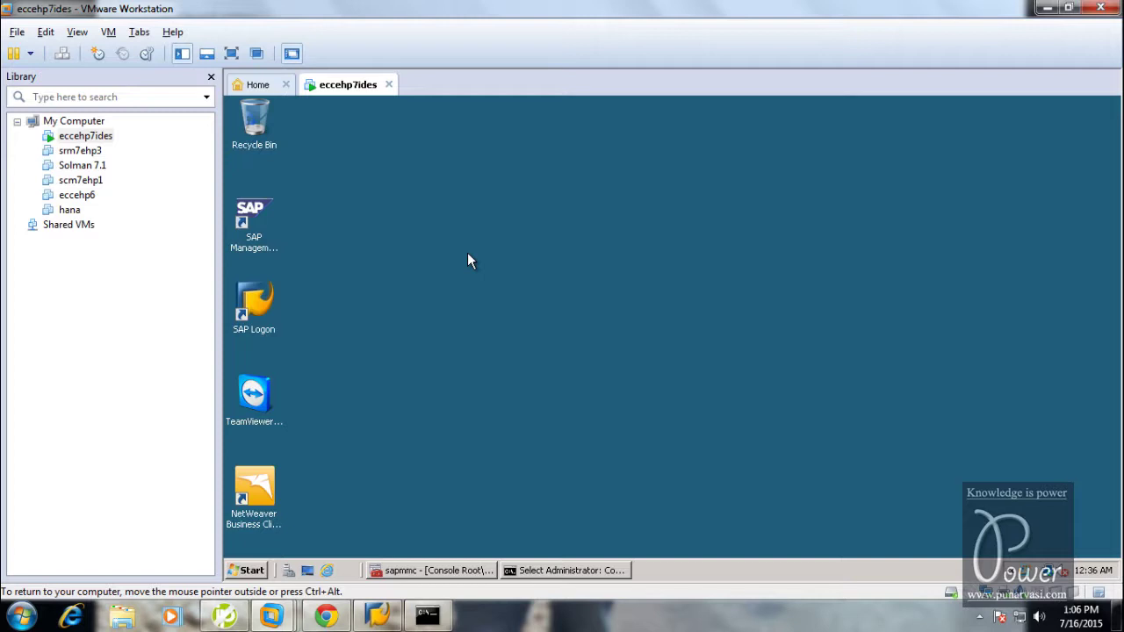
# Ping 192.168.2.6 from the VM's Command Prompt for 4 of 4 replies, then bring up Control Panel
pyautogui.click(251, 570)
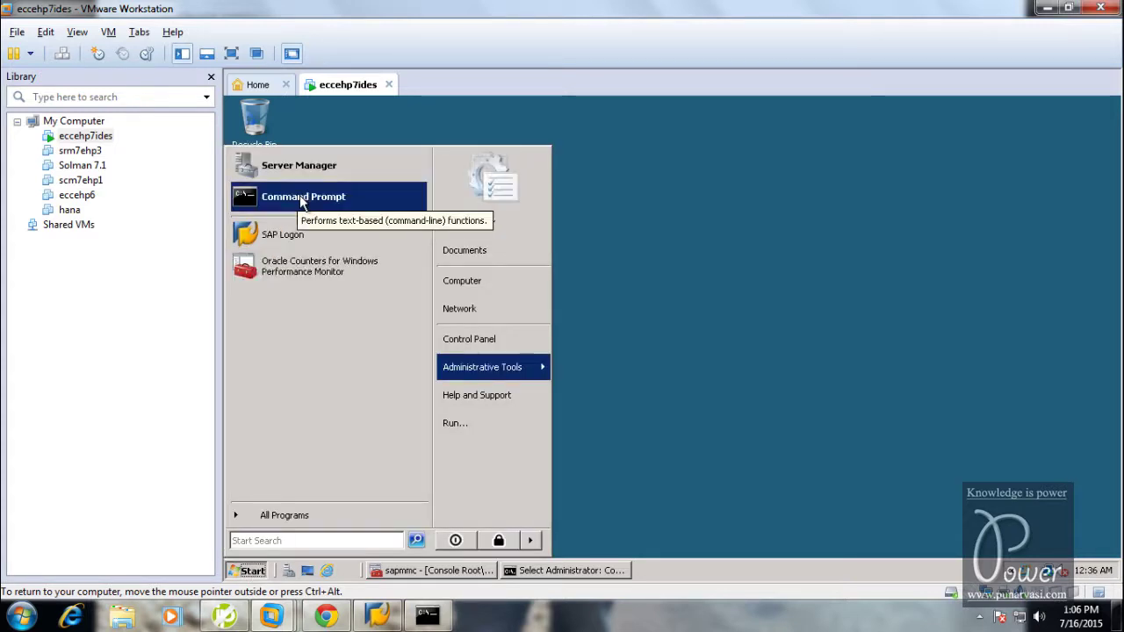
pyautogui.click(281, 214)
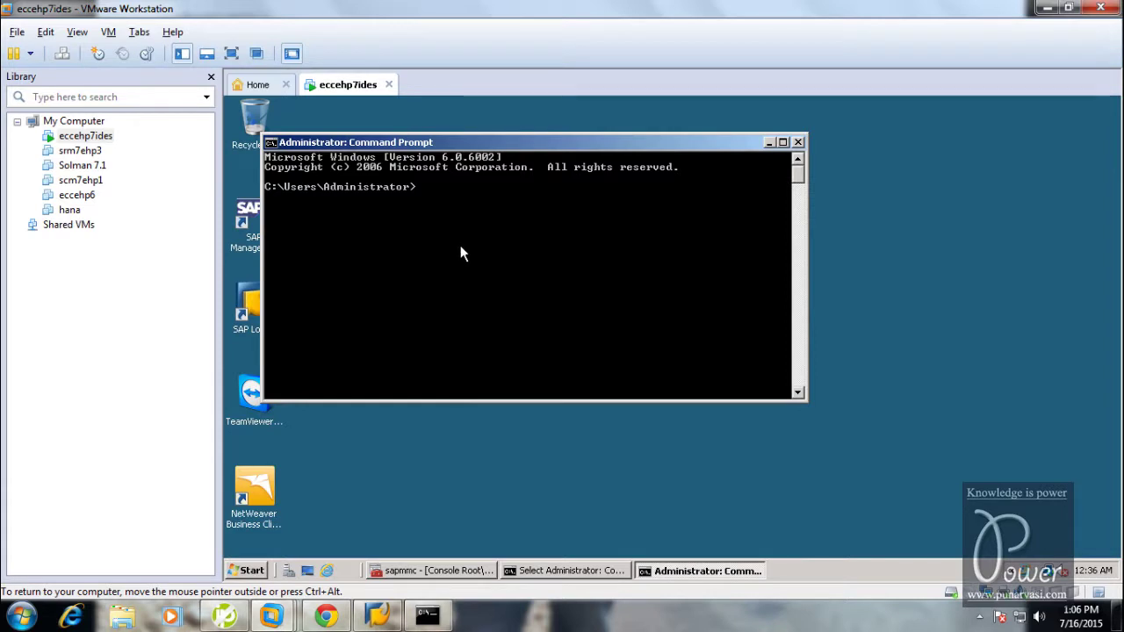
pyautogui.write('ping 192.168.2.6')
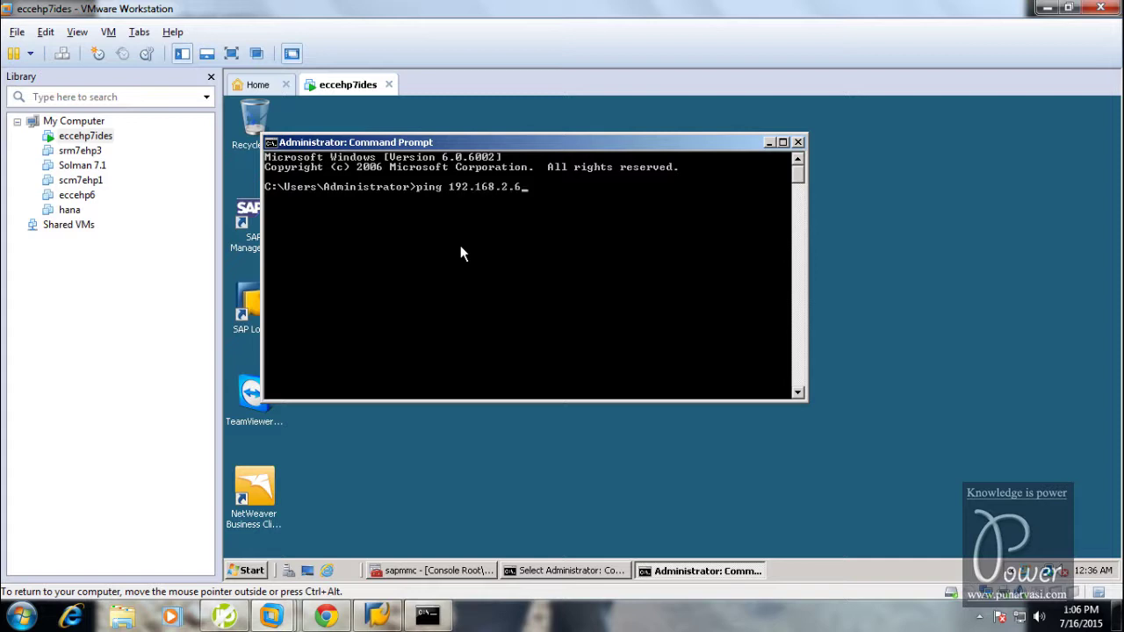
pyautogui.press('Return')
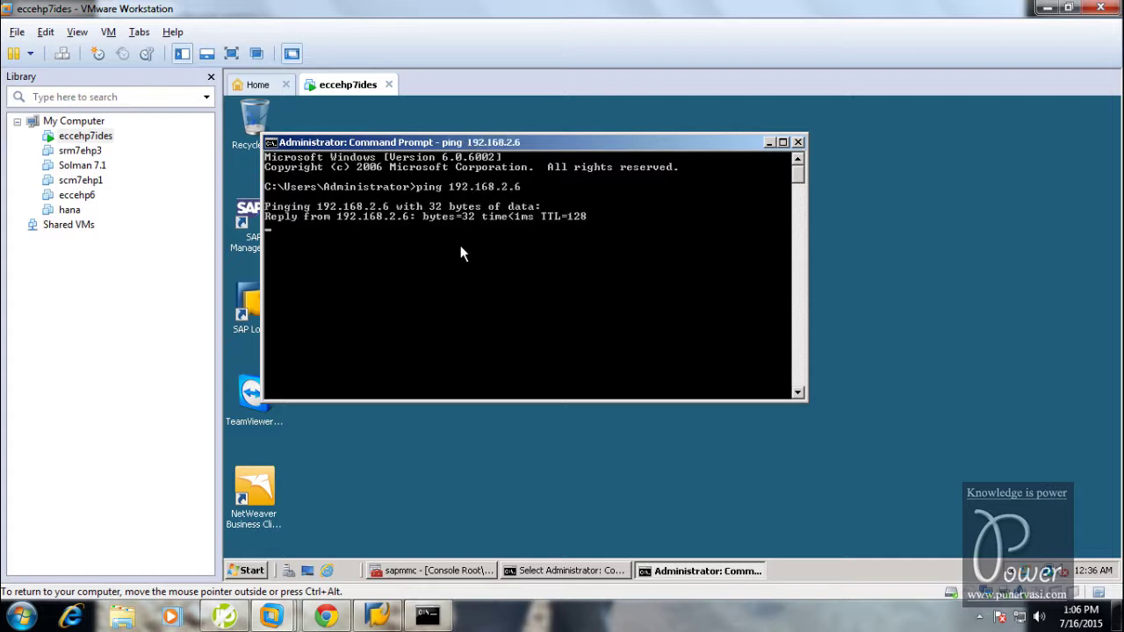
pyautogui.click(246, 571)
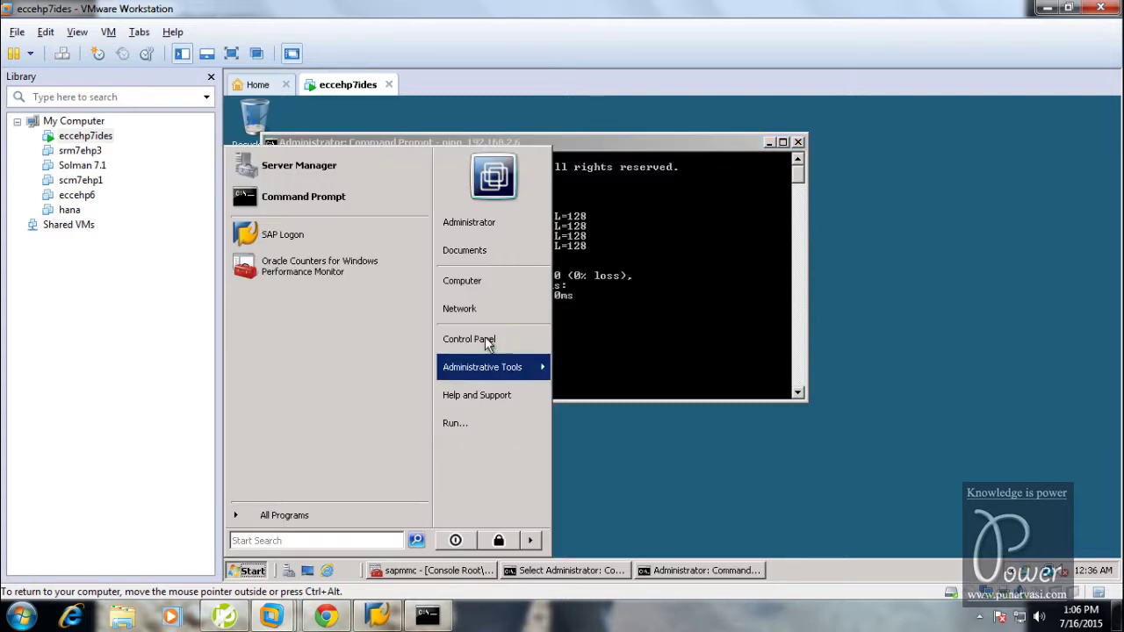
pyautogui.press('Escape')
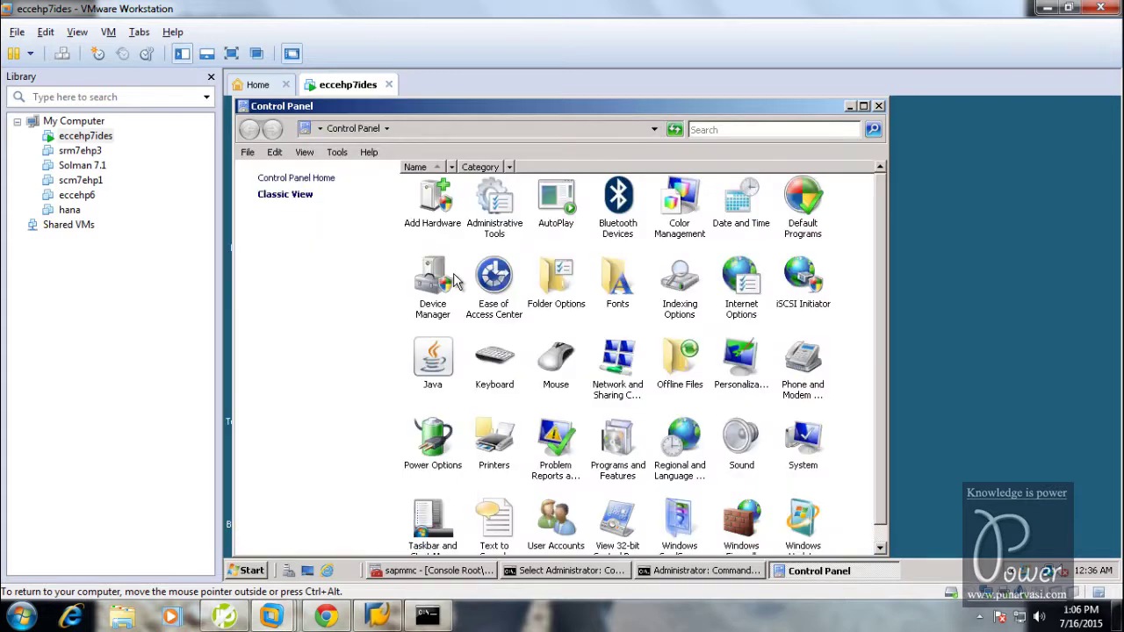
# Verify Windows Firewall is off in both the guest and host, then return to the ping output
pyautogui.click(749, 526)
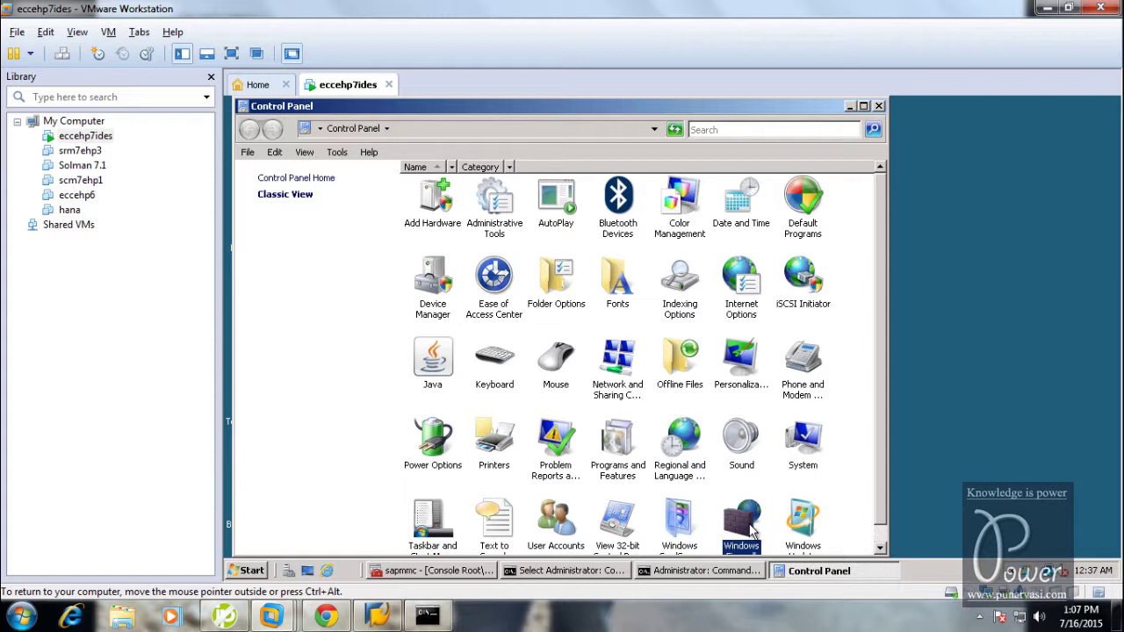
pyautogui.click(22, 617)
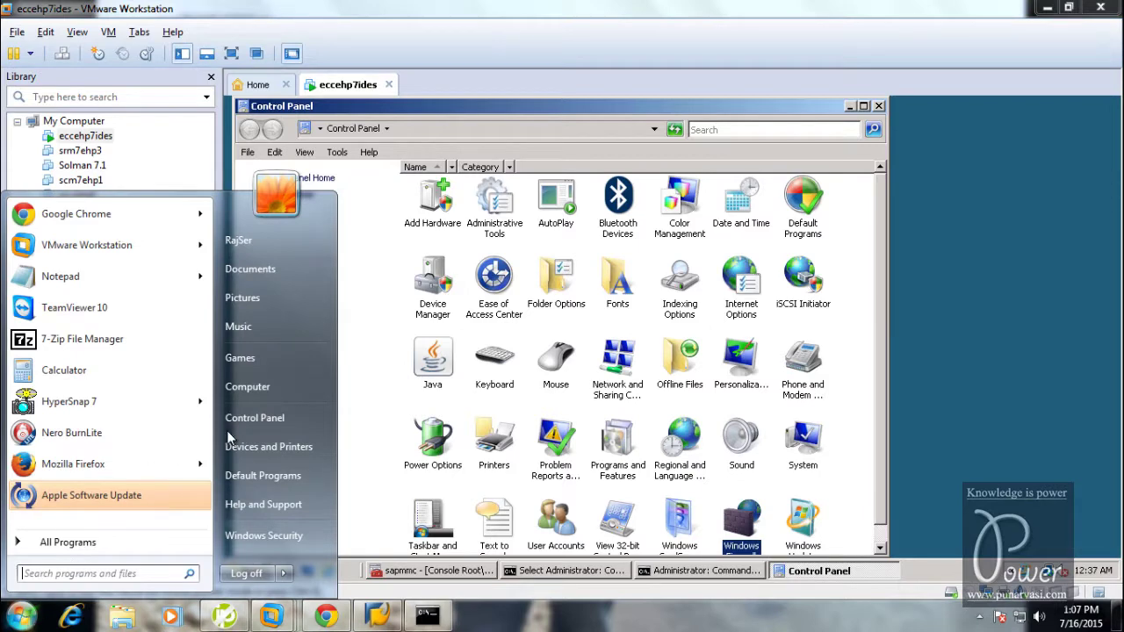
pyautogui.press('Escape')
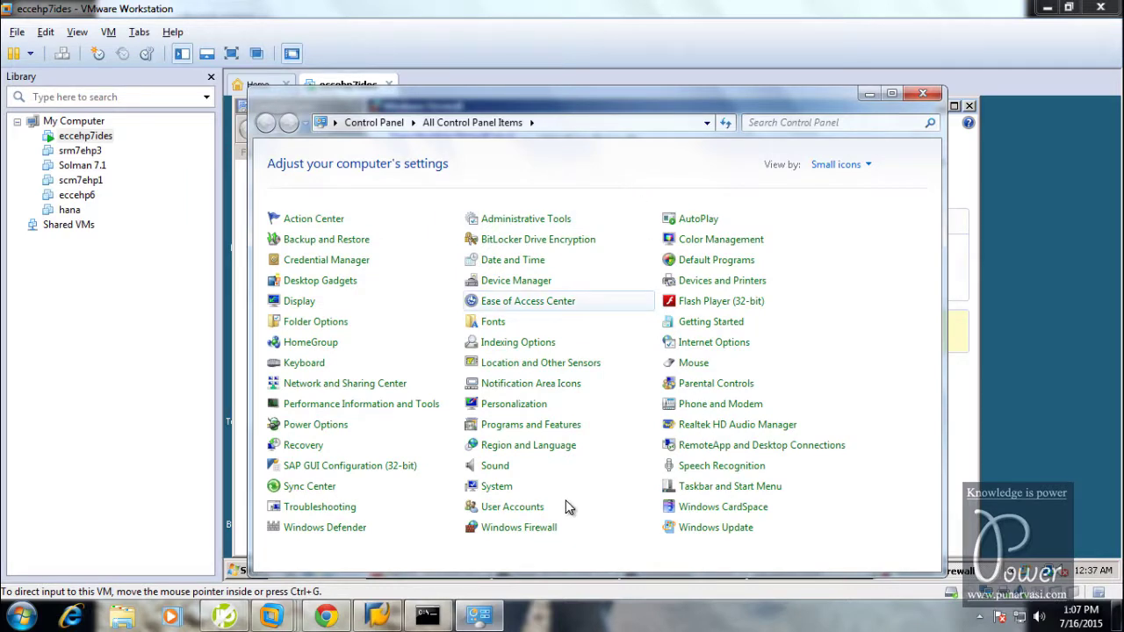
pyautogui.click(500, 531)
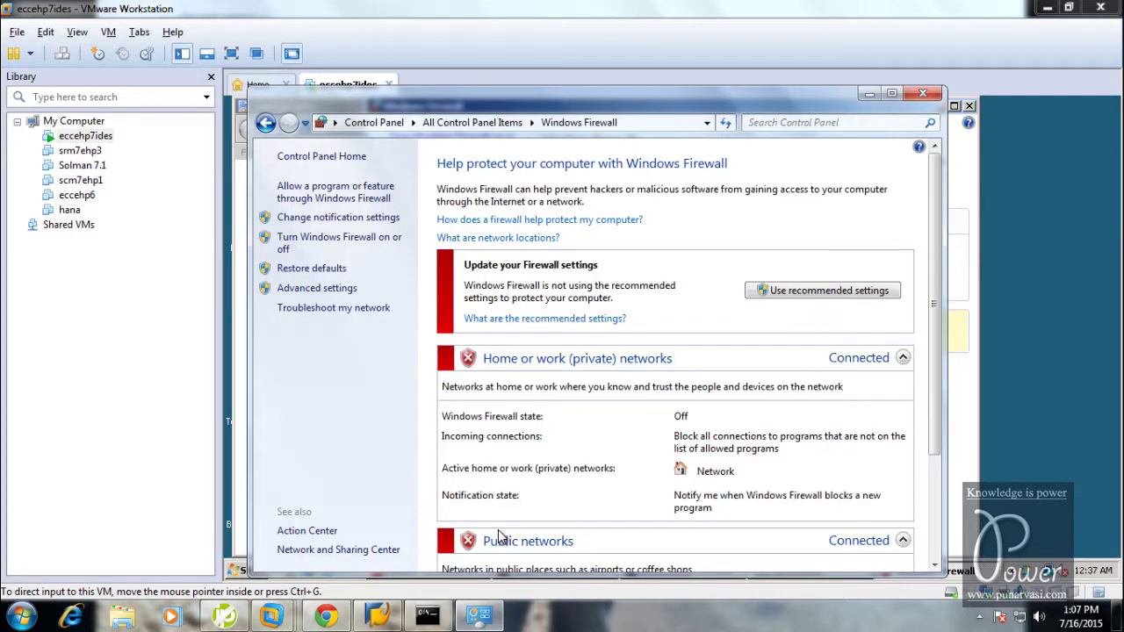
pyautogui.click(922, 94)
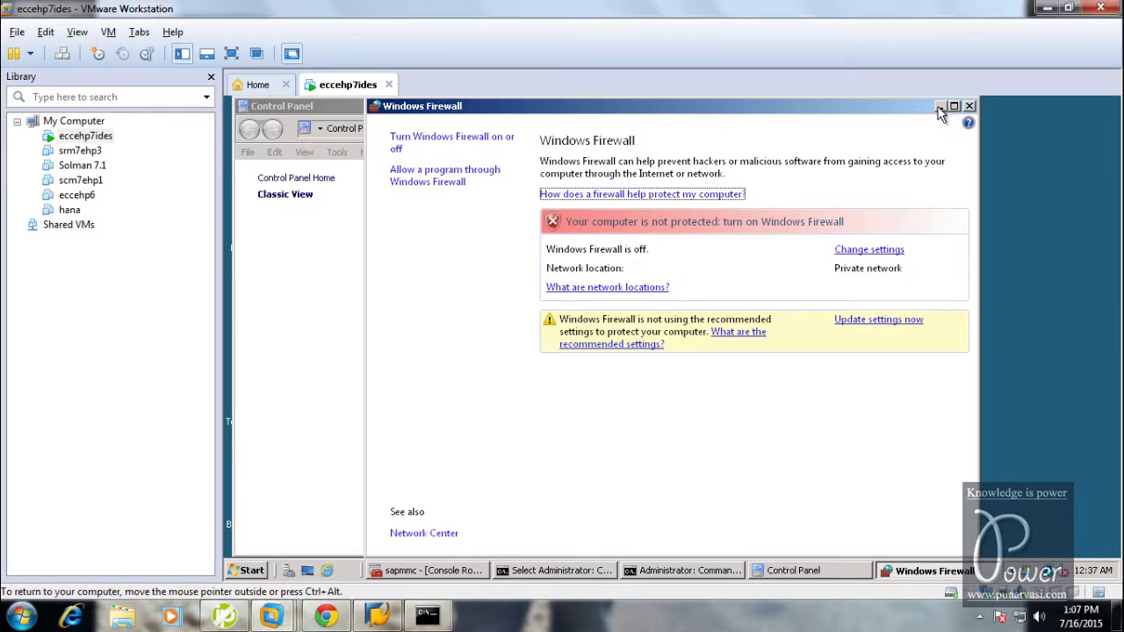
pyautogui.click(939, 107)
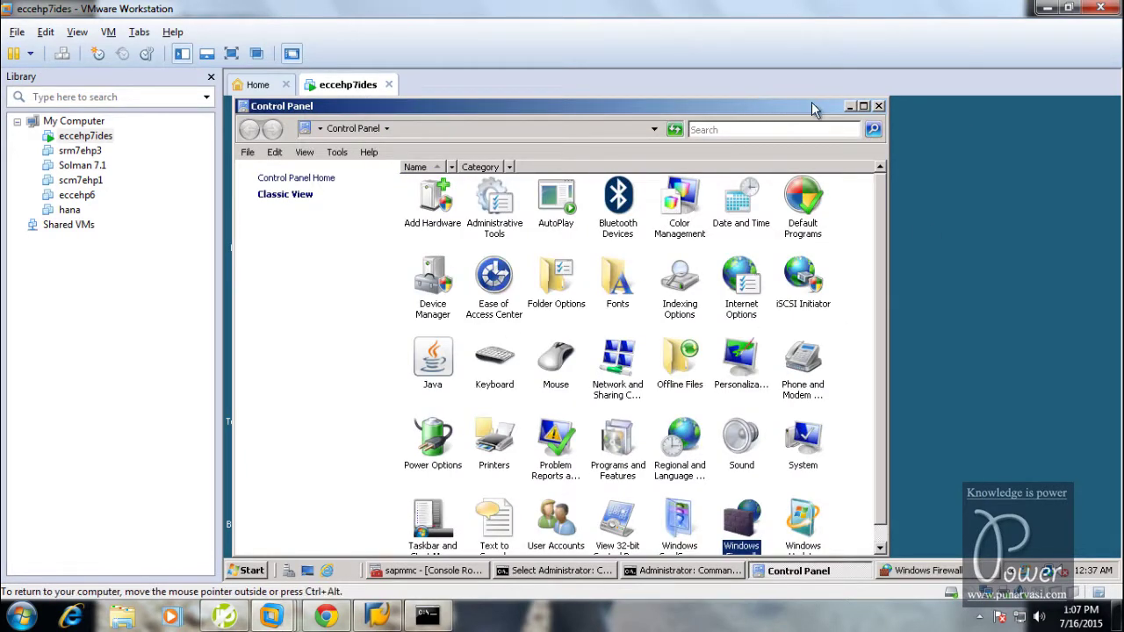
pyautogui.click(849, 106)
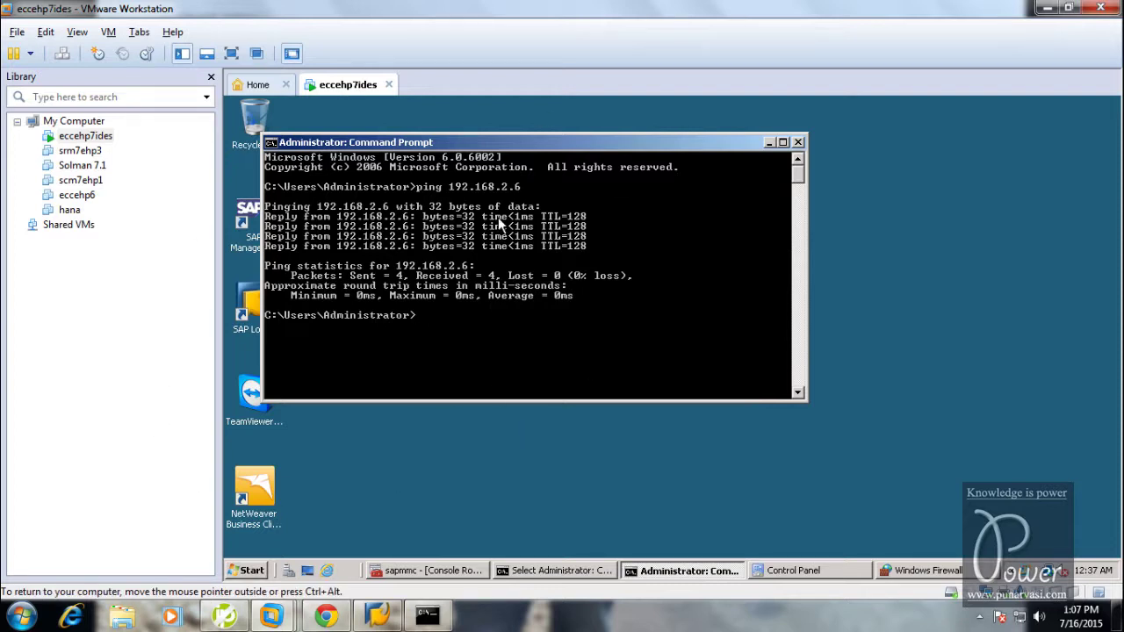
# Compare the Application Server hostname against the No-IP Manage Hosts and DUC download pages
pyautogui.click(378, 617)
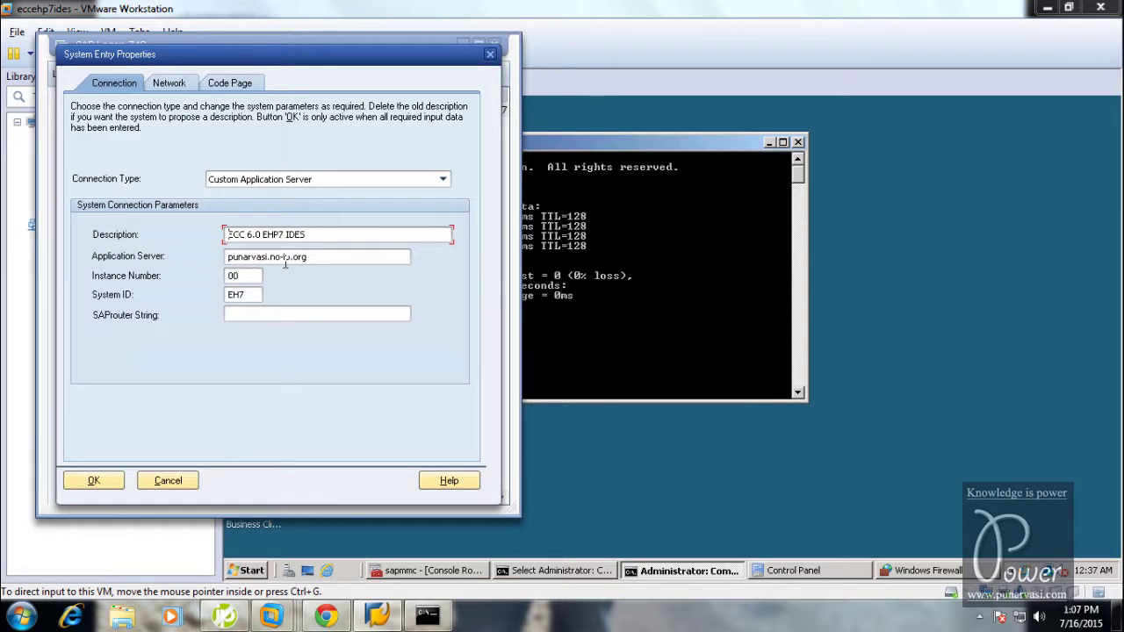
pyautogui.doubleClick(334, 258)
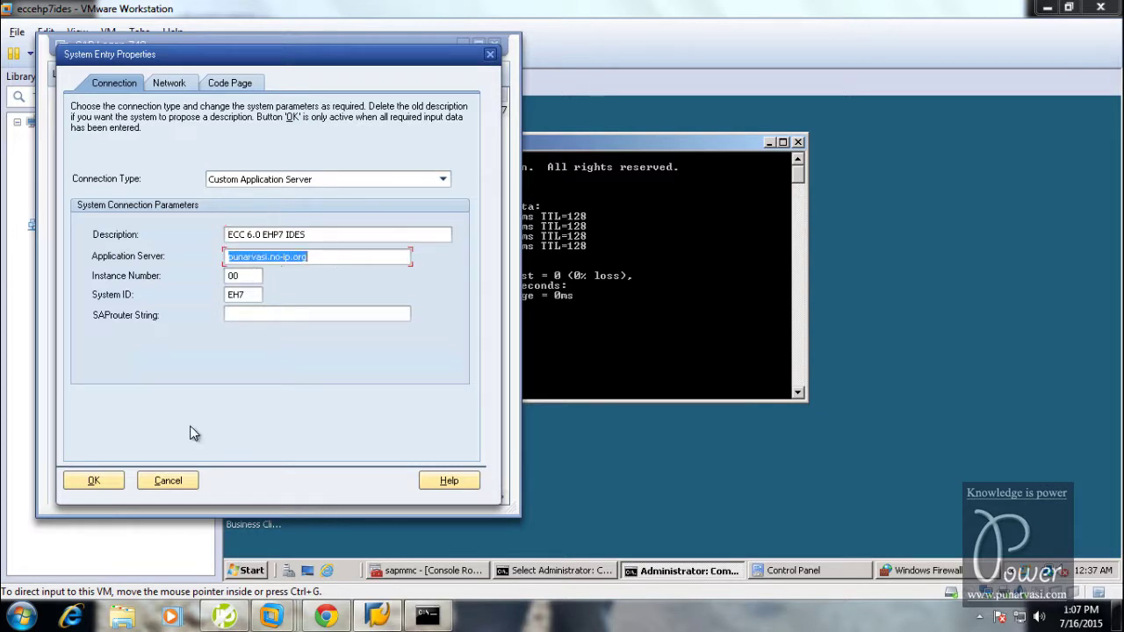
pyautogui.click(224, 617)
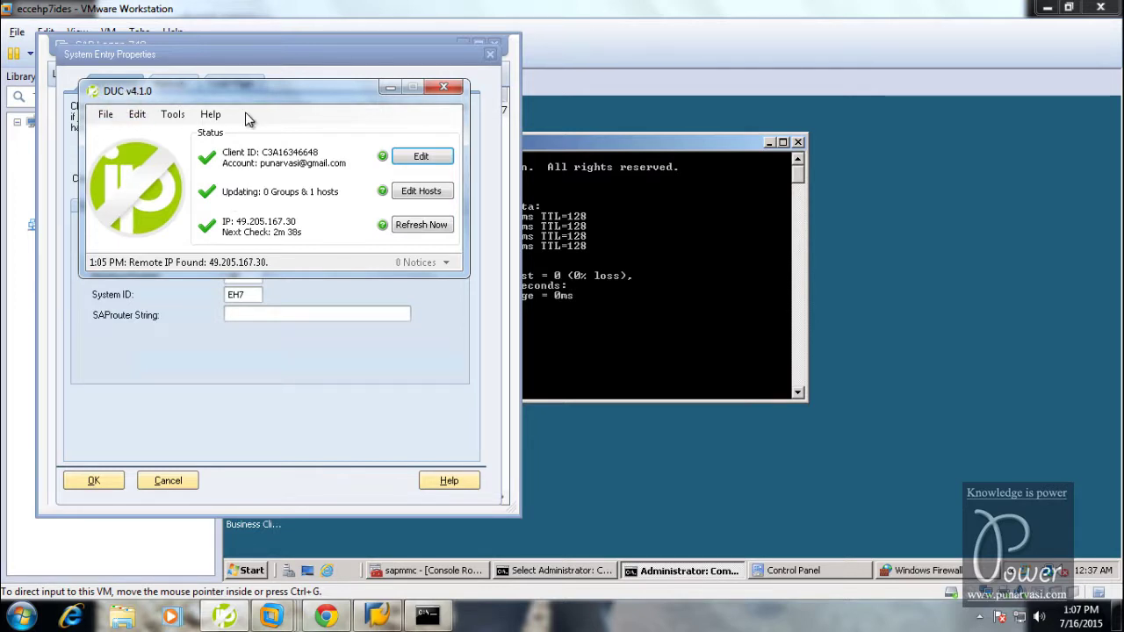
pyautogui.click(740, 10)
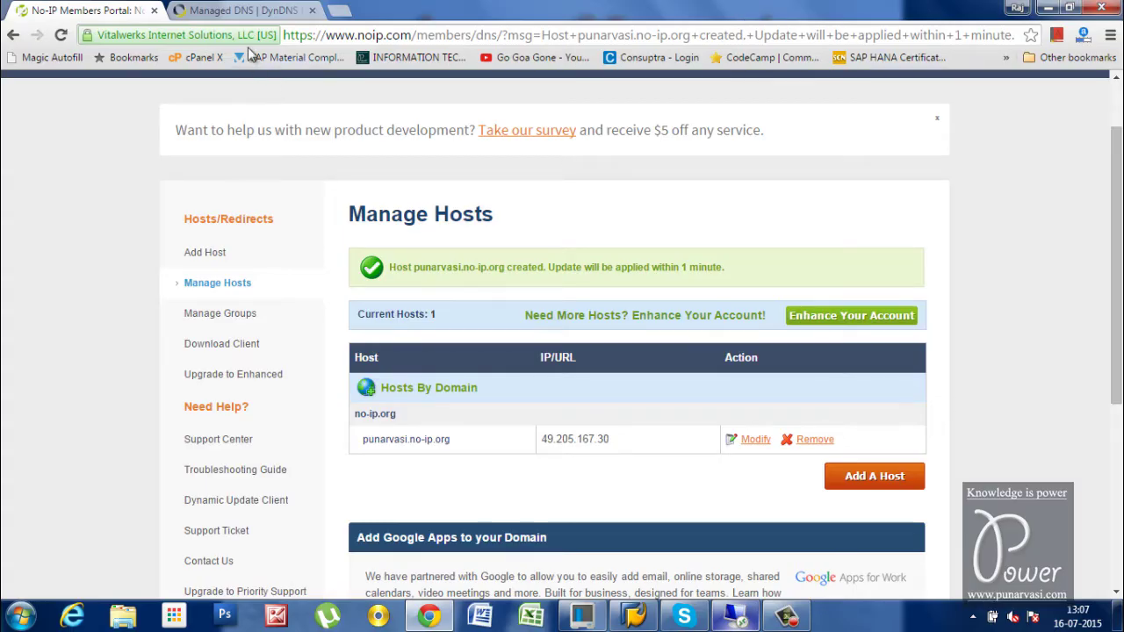
pyautogui.scroll(1, 309, 381)
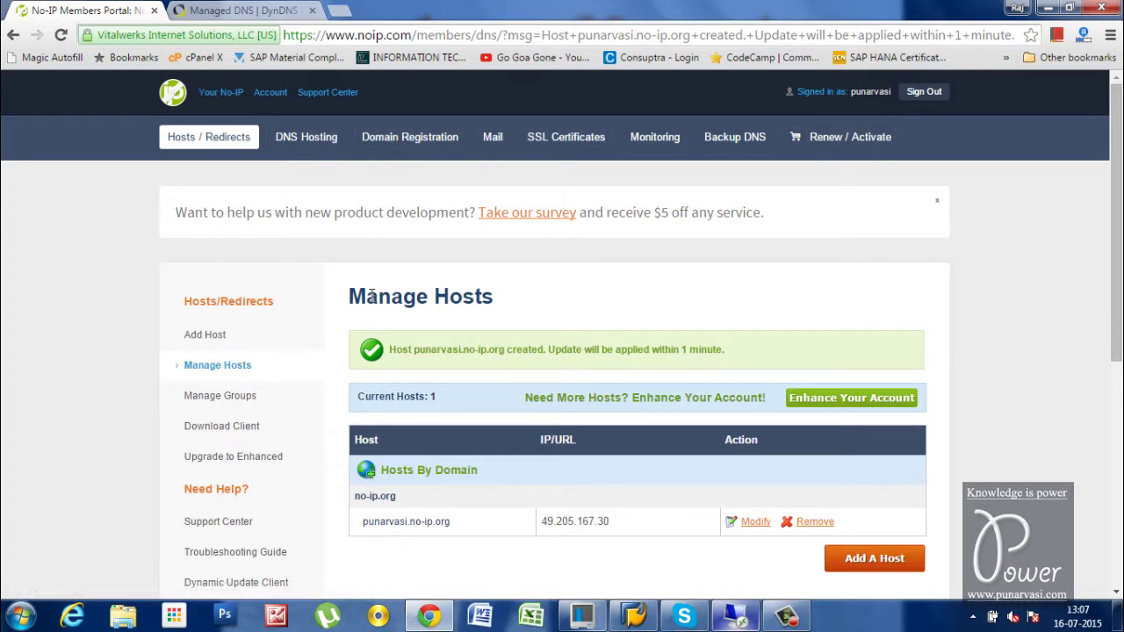
pyautogui.scroll(-1, 371, 295)
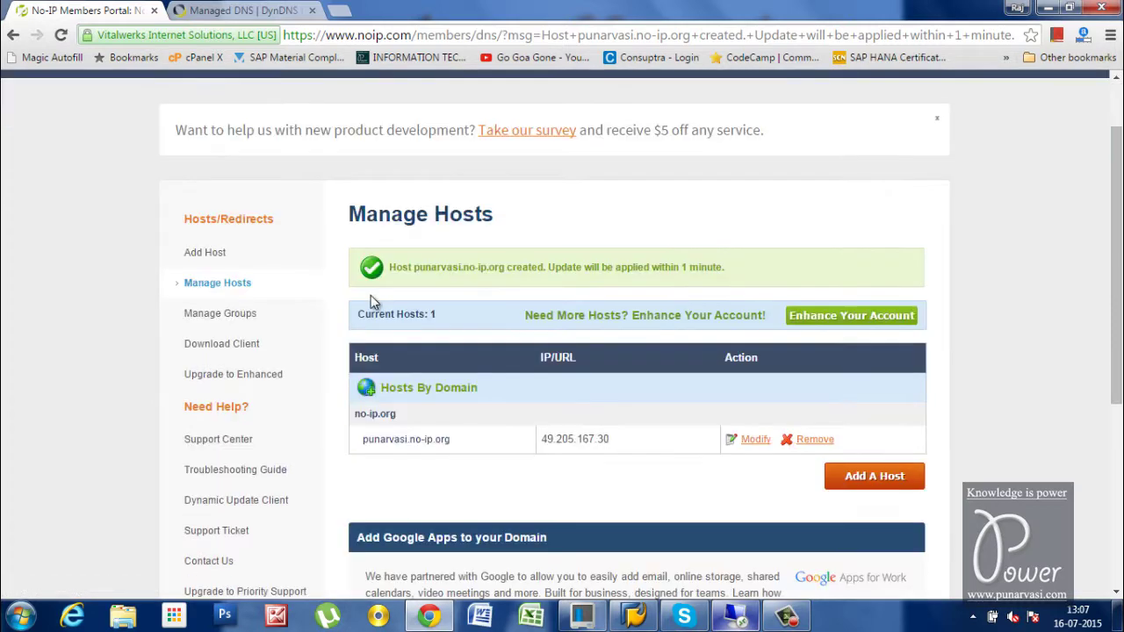
pyautogui.click(206, 502)
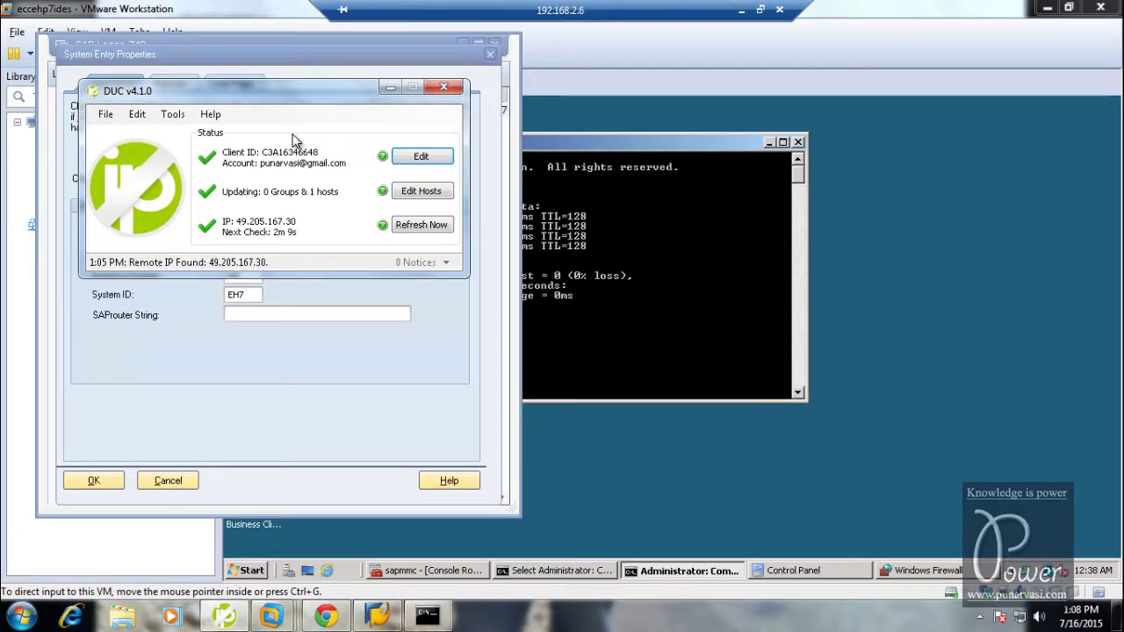
pyautogui.click(389, 88)
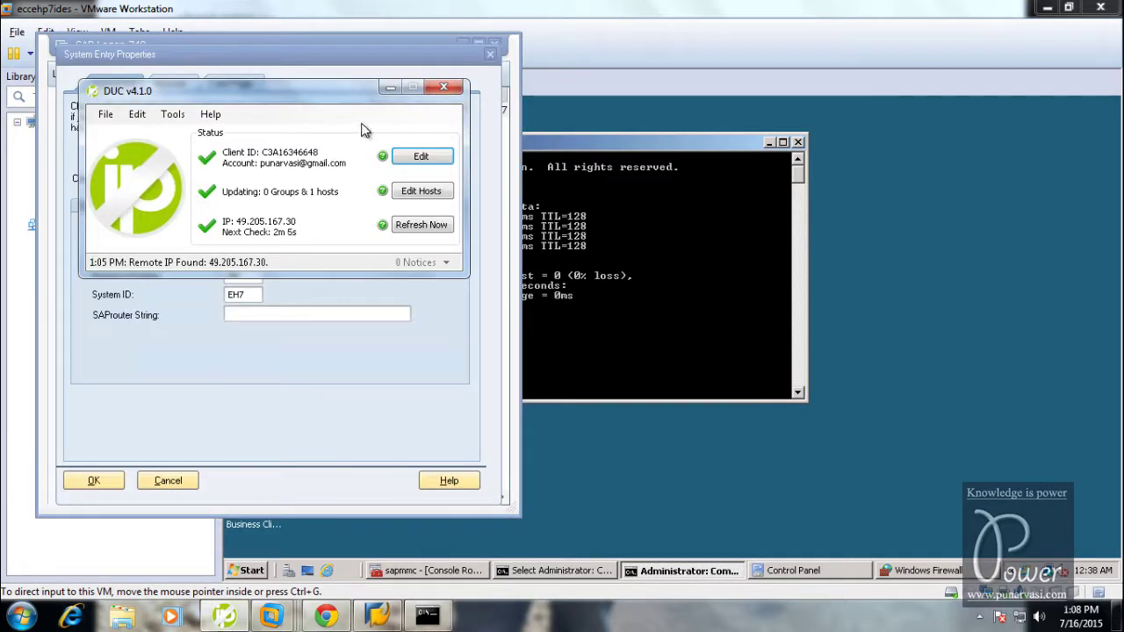
pyautogui.click(388, 88)
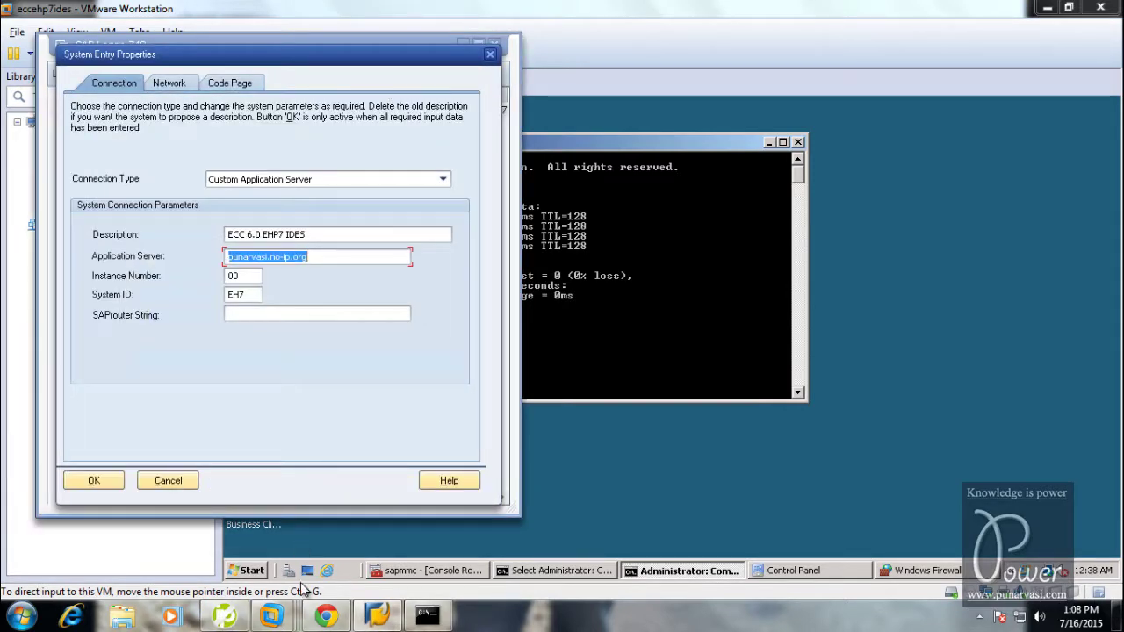
pyautogui.click(237, 570)
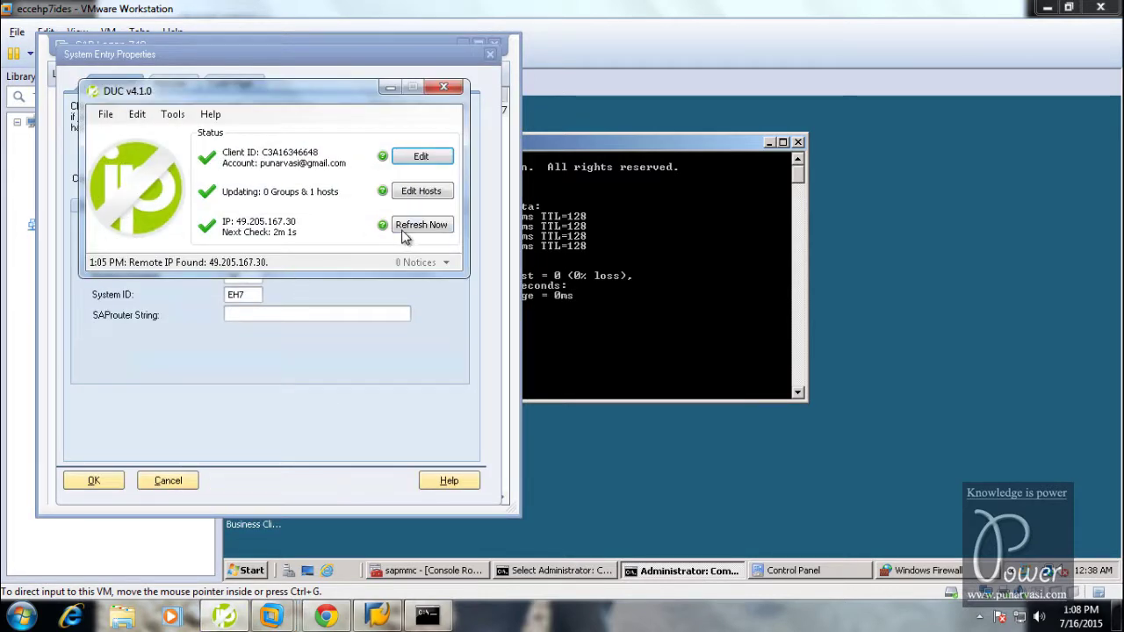
pyautogui.click(431, 231)
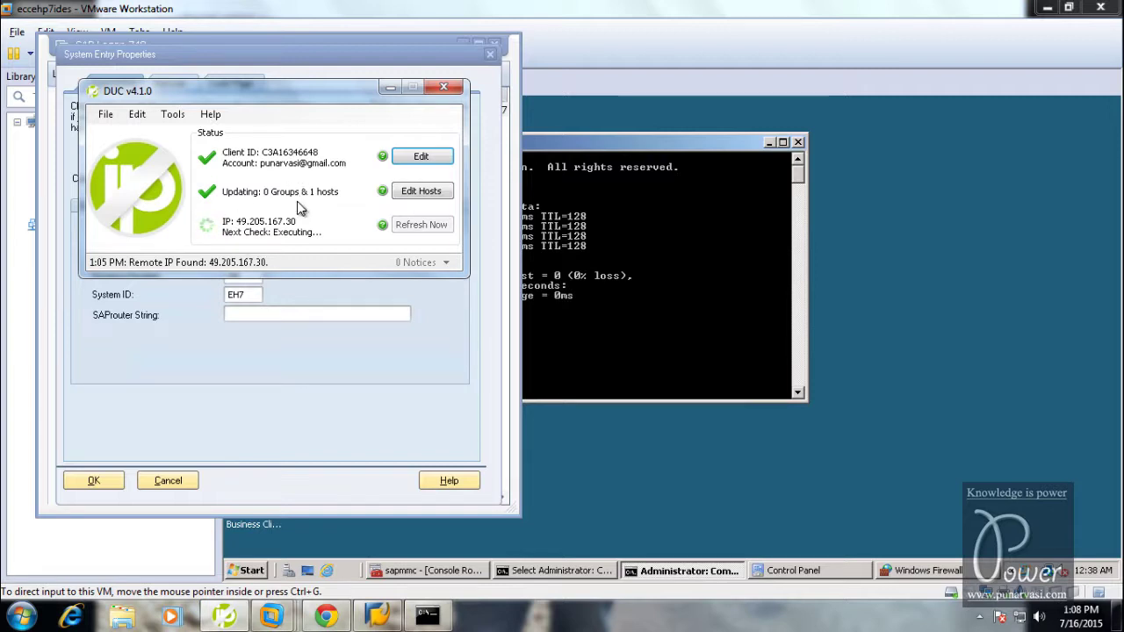
pyautogui.click(378, 619)
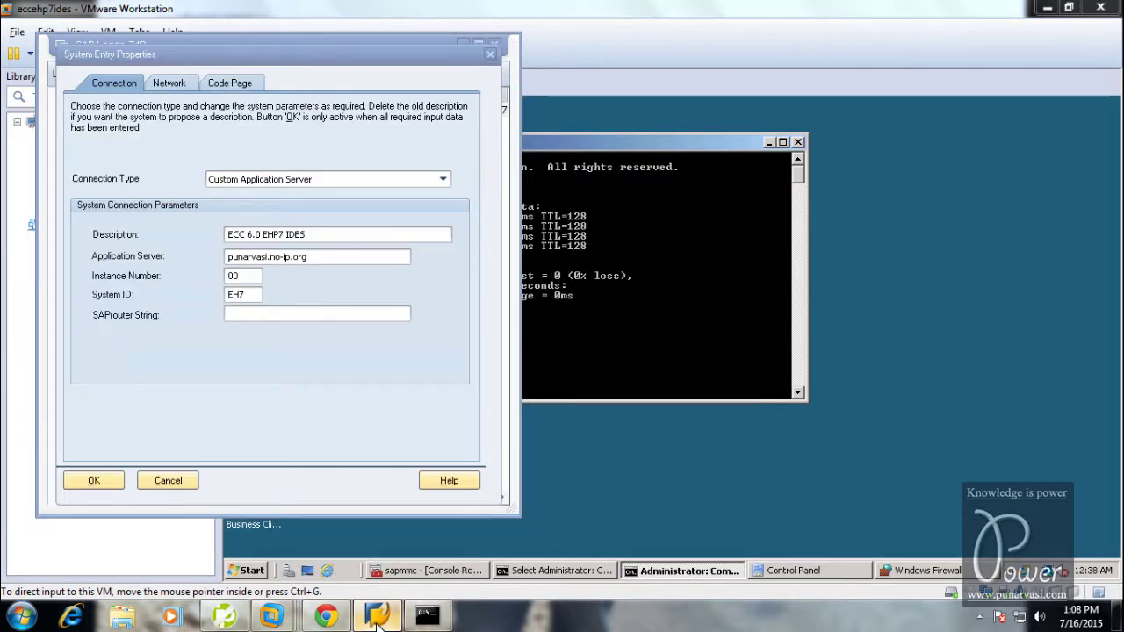
pyautogui.click(224, 616)
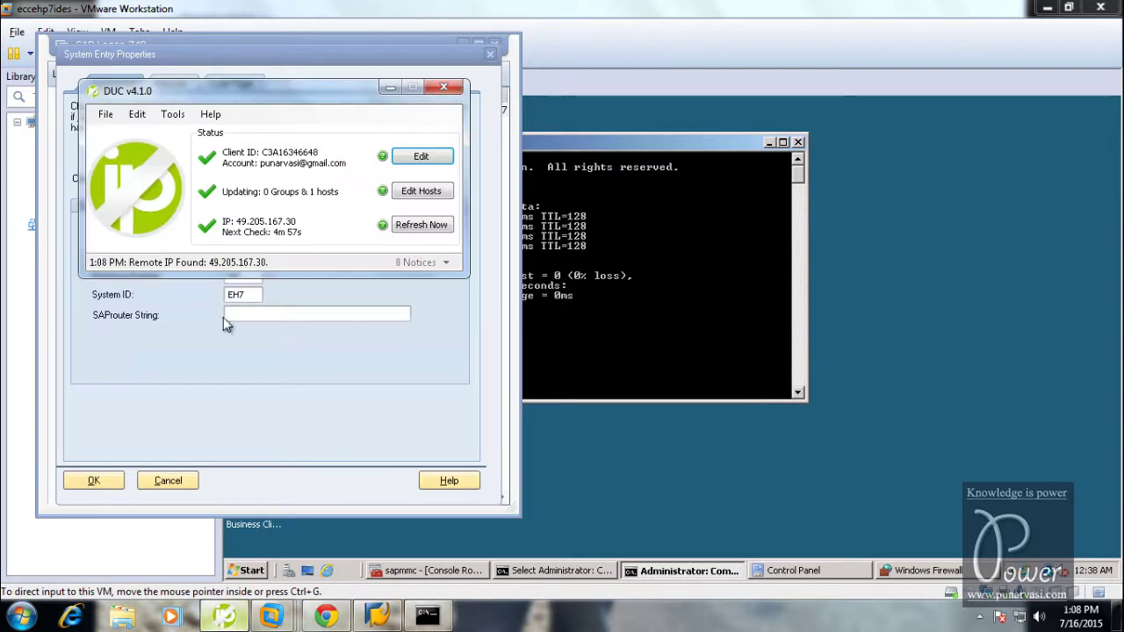
pyautogui.click(378, 617)
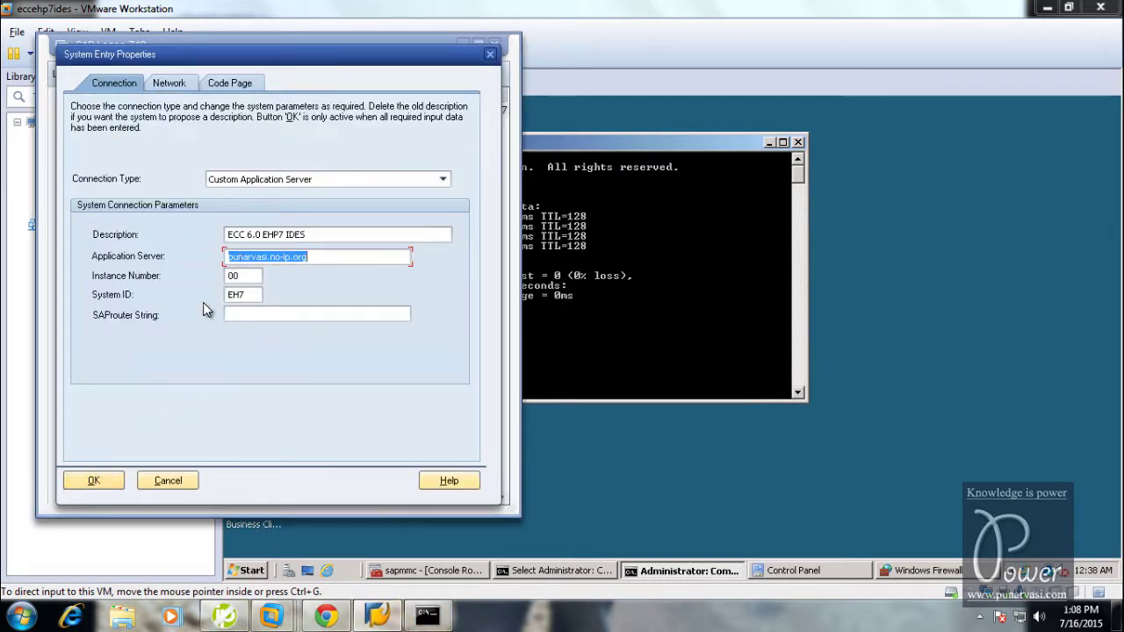
pyautogui.click(97, 481)
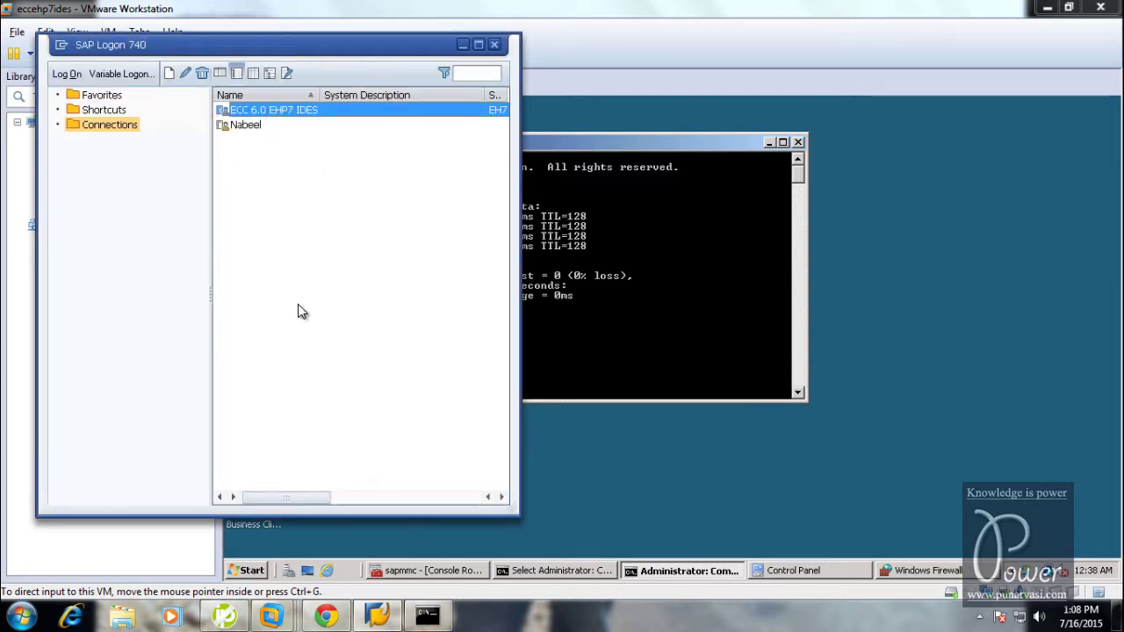
pyautogui.press('Return')
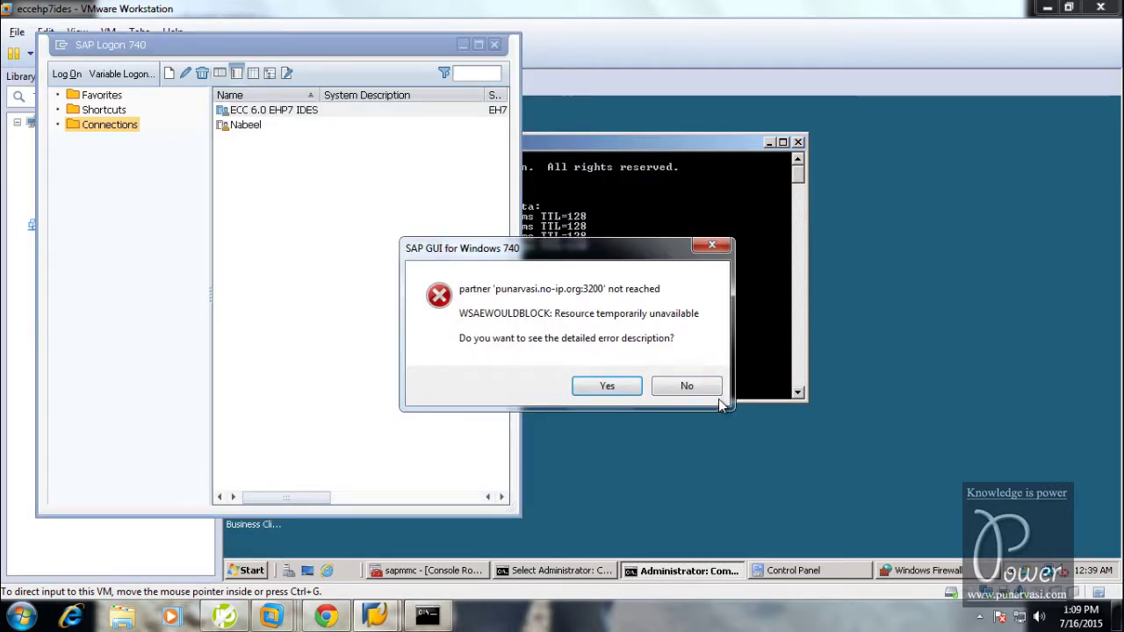
pyautogui.click(607, 386)
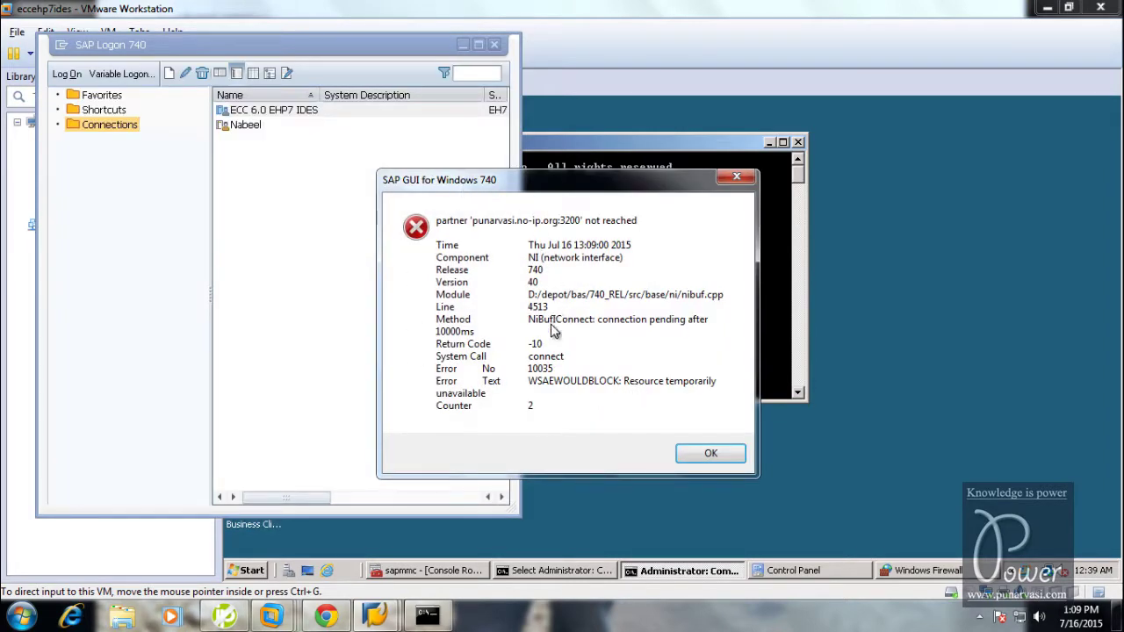
pyautogui.click(709, 455)
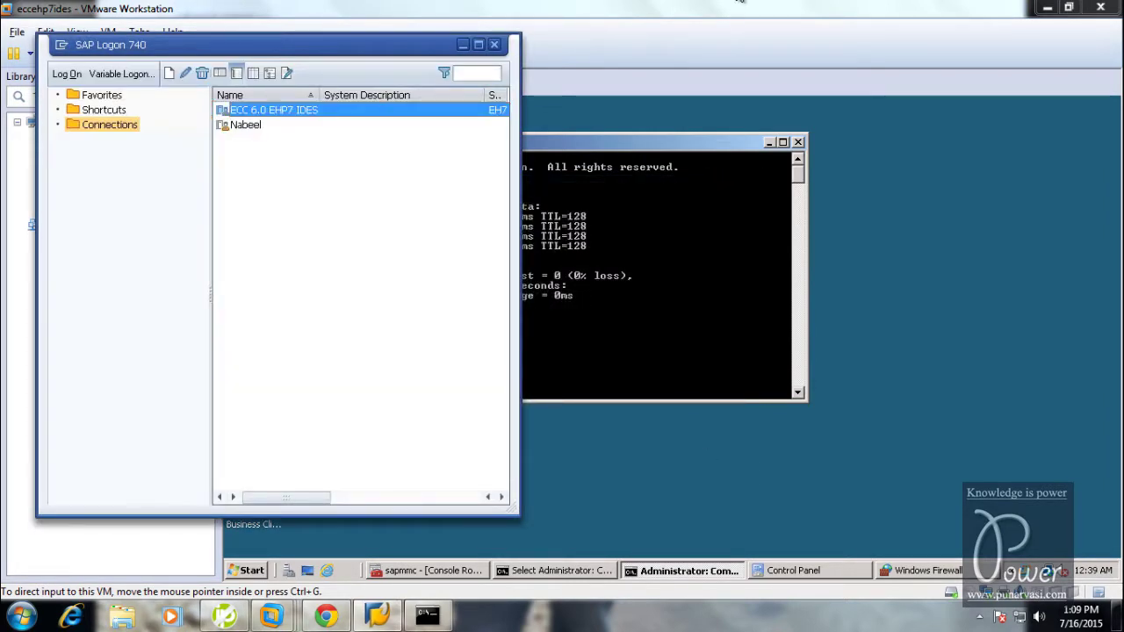
pyautogui.moveTo(691, 10)
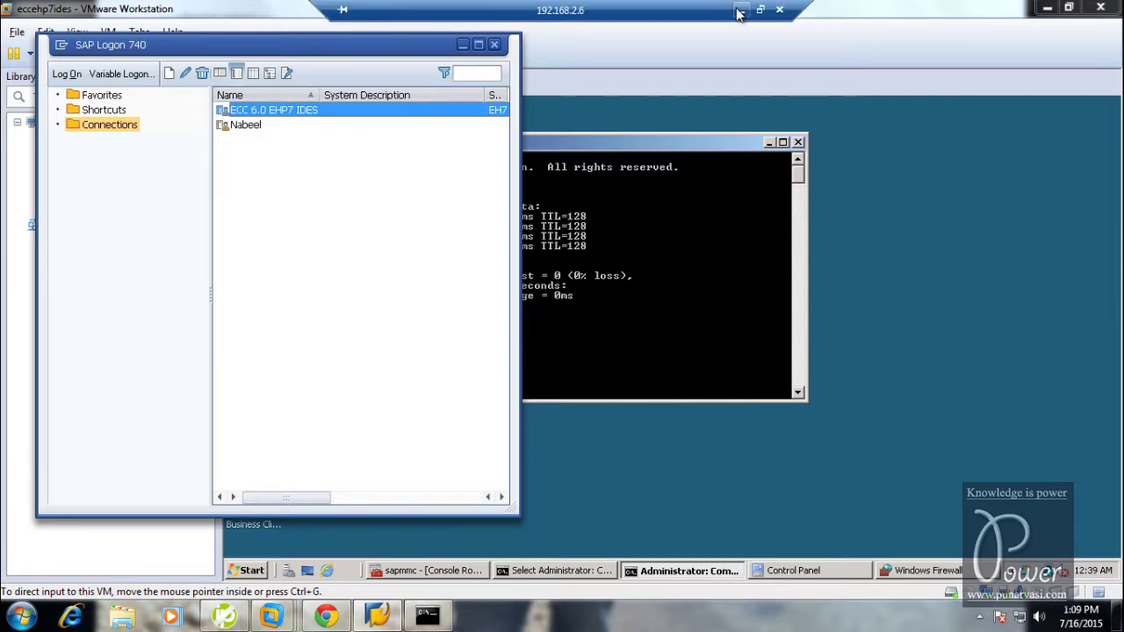
# Attempt an EH7 IDES logon from the host's SAP Logon 730, which fails with 'partner not reached'
pyautogui.click(741, 10)
pyautogui.click(634, 615)
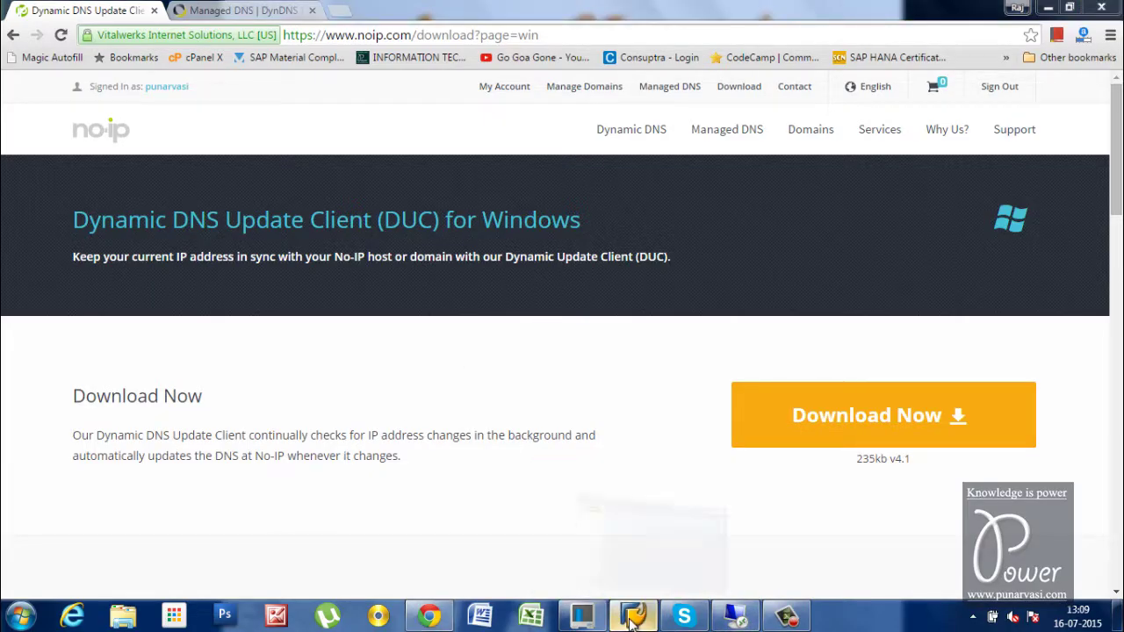
pyautogui.rightClick(524, 287)
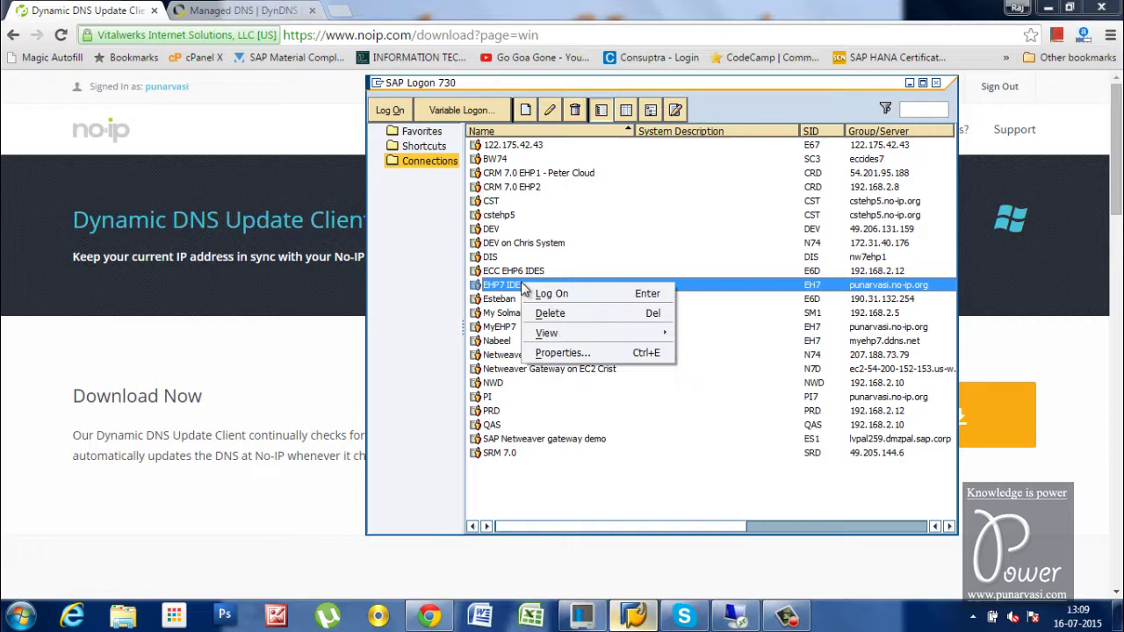
pyautogui.click(590, 352)
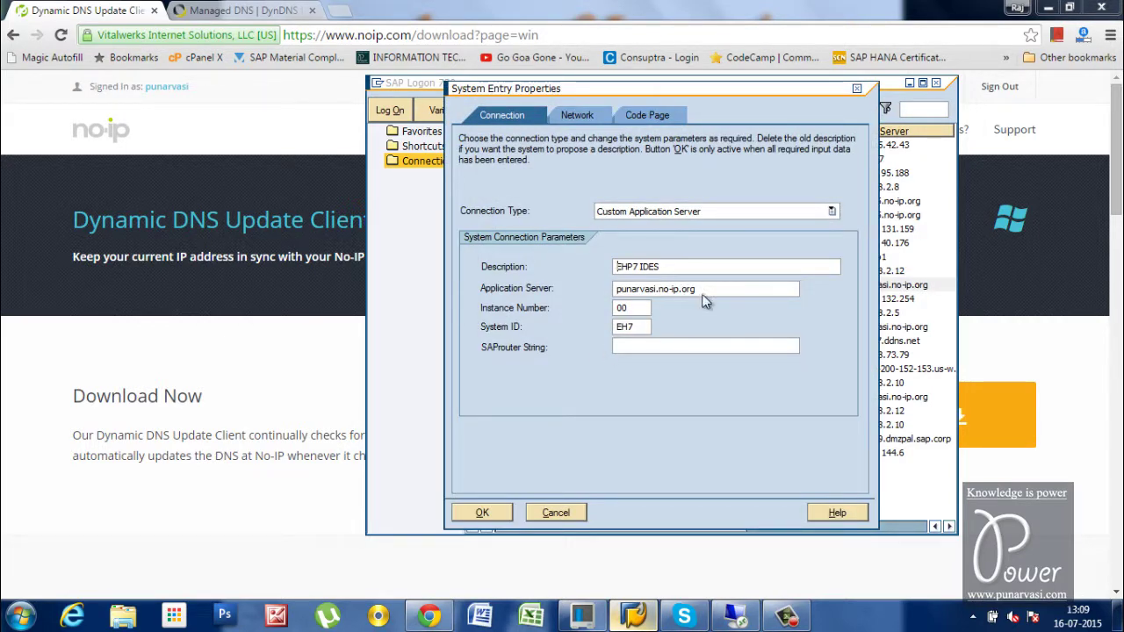
pyautogui.click(482, 513)
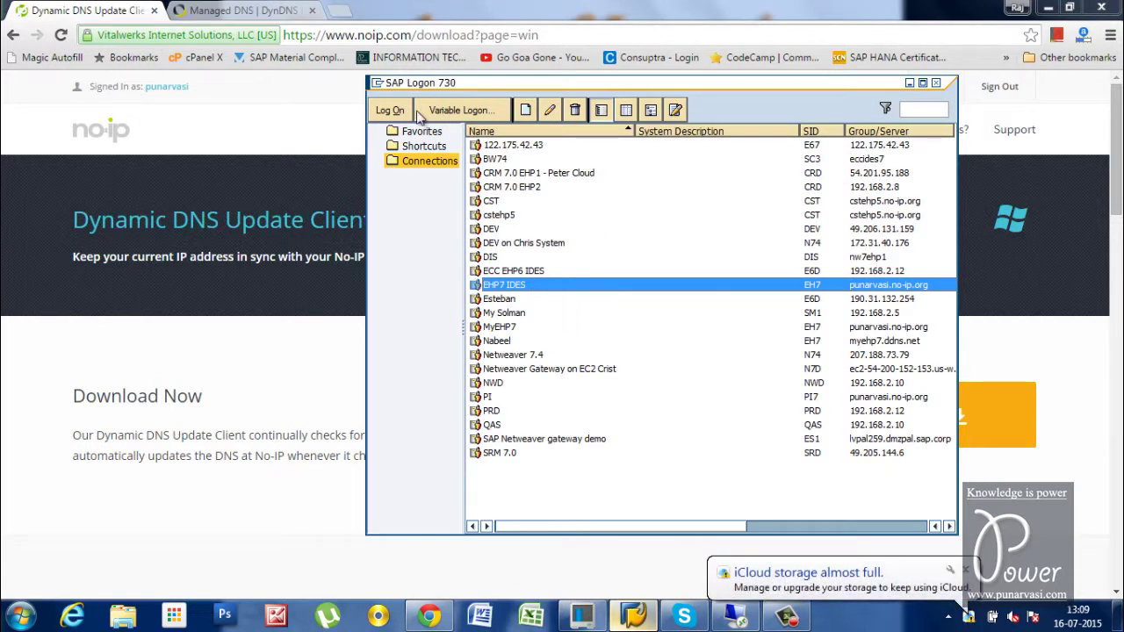
pyautogui.press('Return')
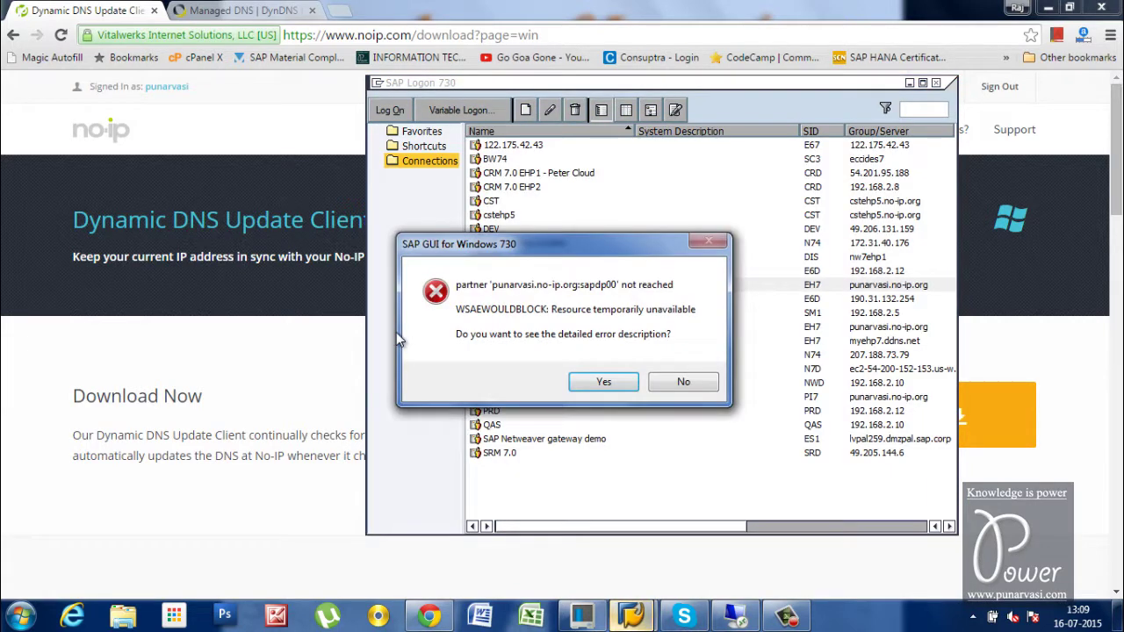
pyautogui.click(275, 521)
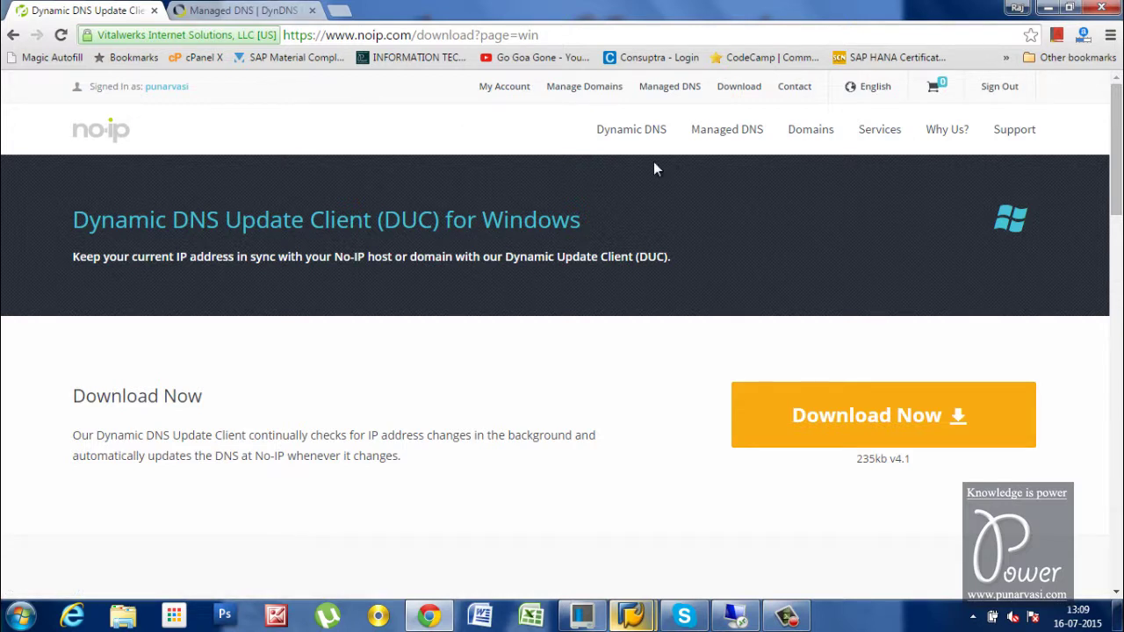
pyautogui.click(502, 92)
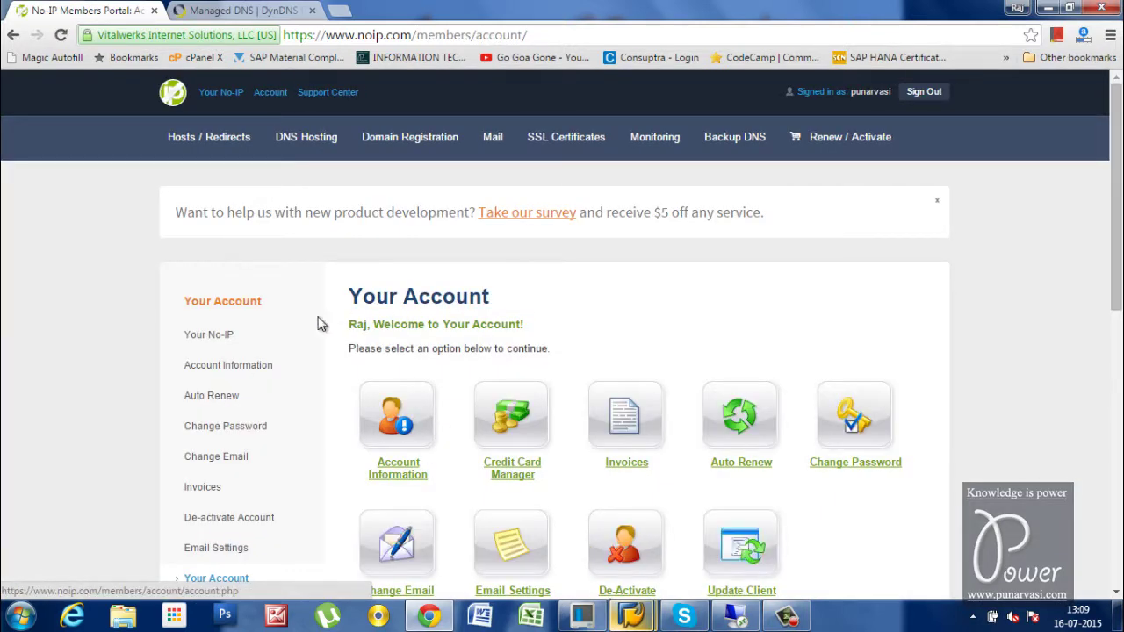
pyautogui.click(191, 137)
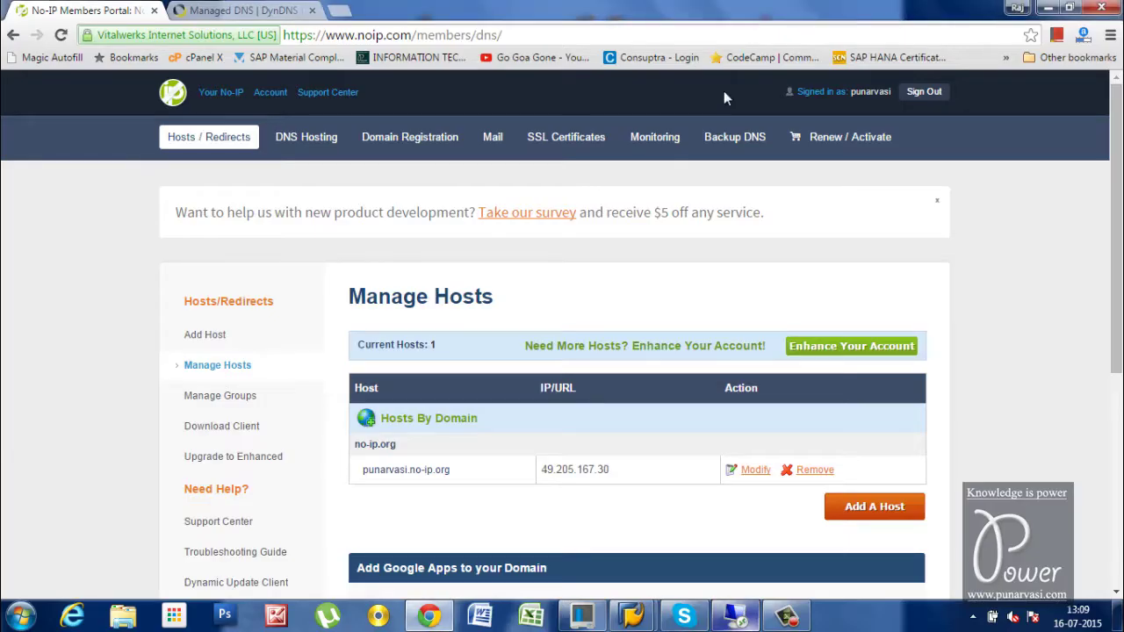
pyautogui.scroll(-1, 711, 508)
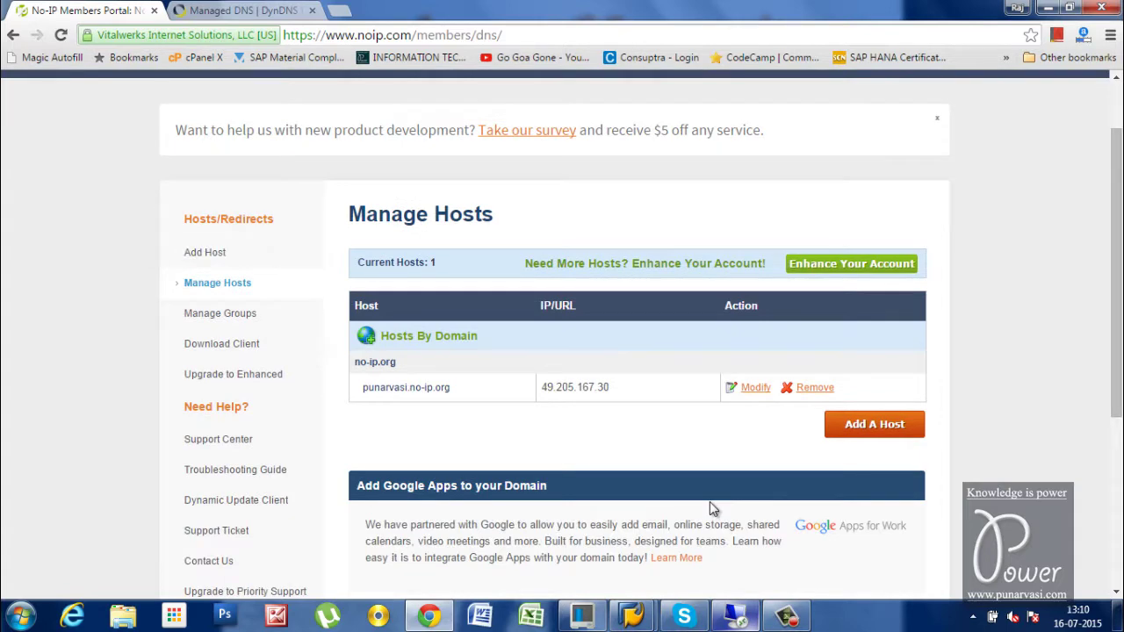
pyautogui.click(757, 391)
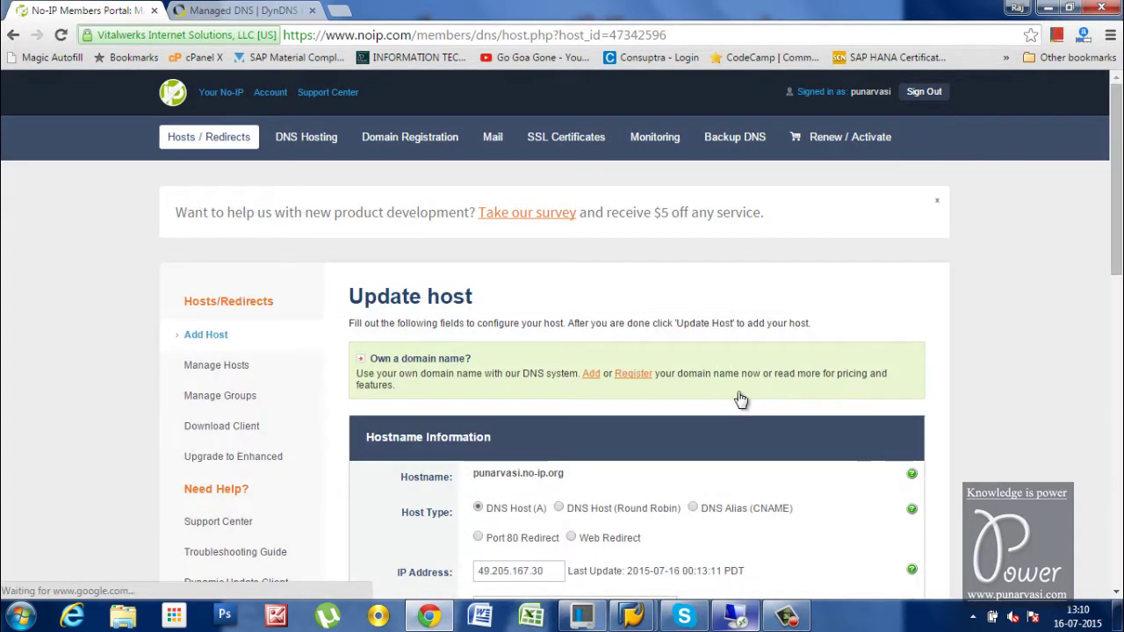
pyautogui.click(21, 615)
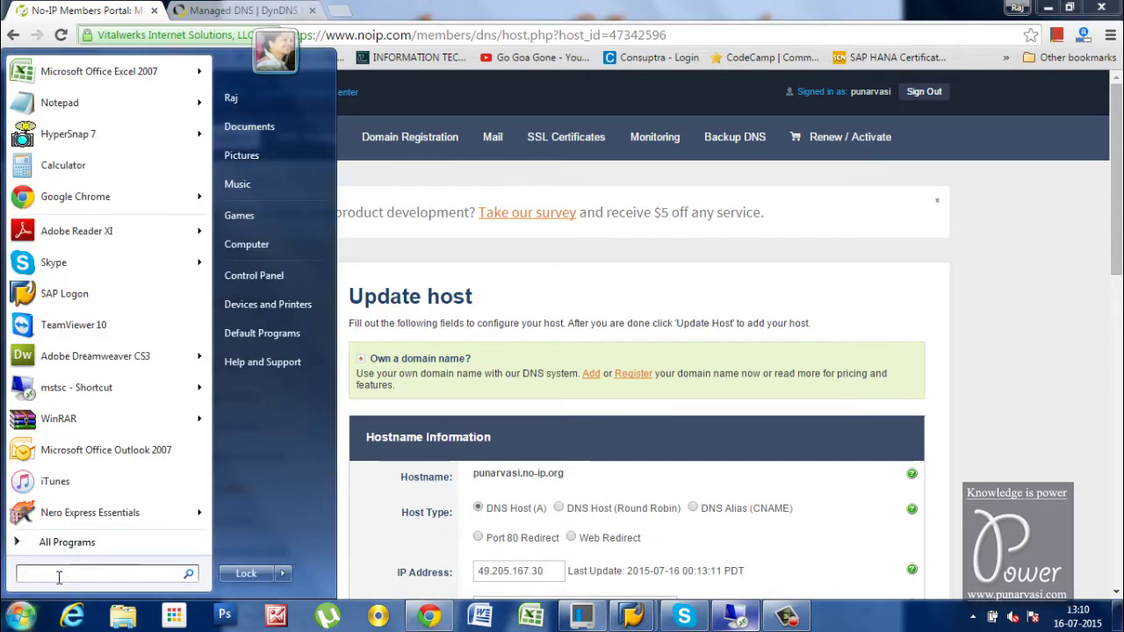
# Ping punarvasi.no-ip.org from the host's Command Prompt, resolving to 49.205.167.30 with 0% loss
pyautogui.write('cmd')
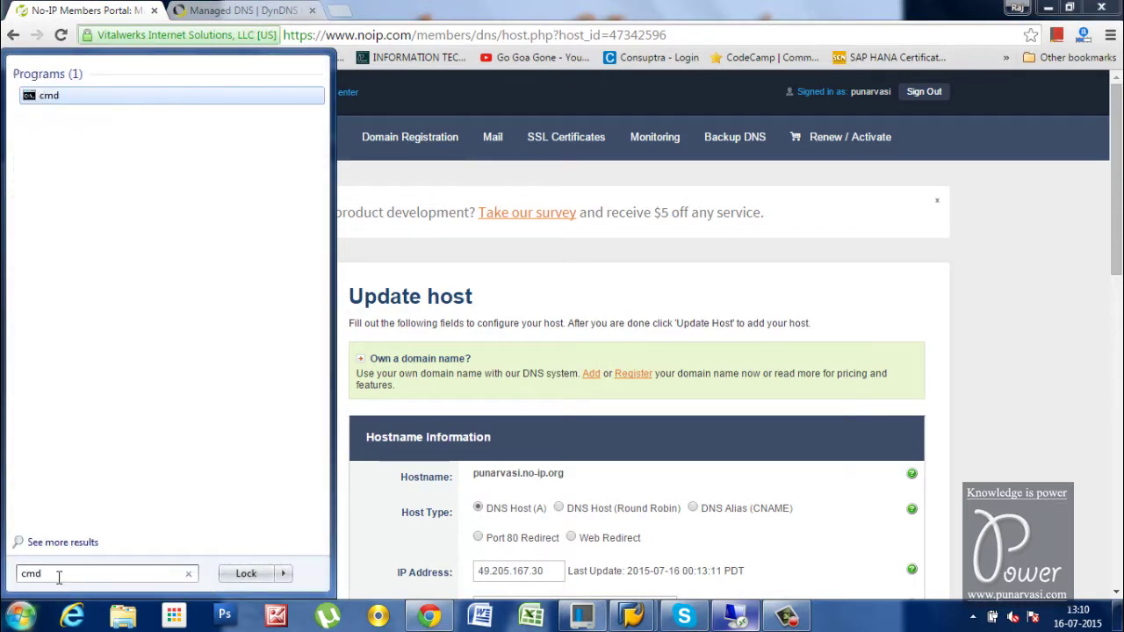
pyautogui.press('Return')
pyautogui.write('ping punarvasi.no-ip.org')
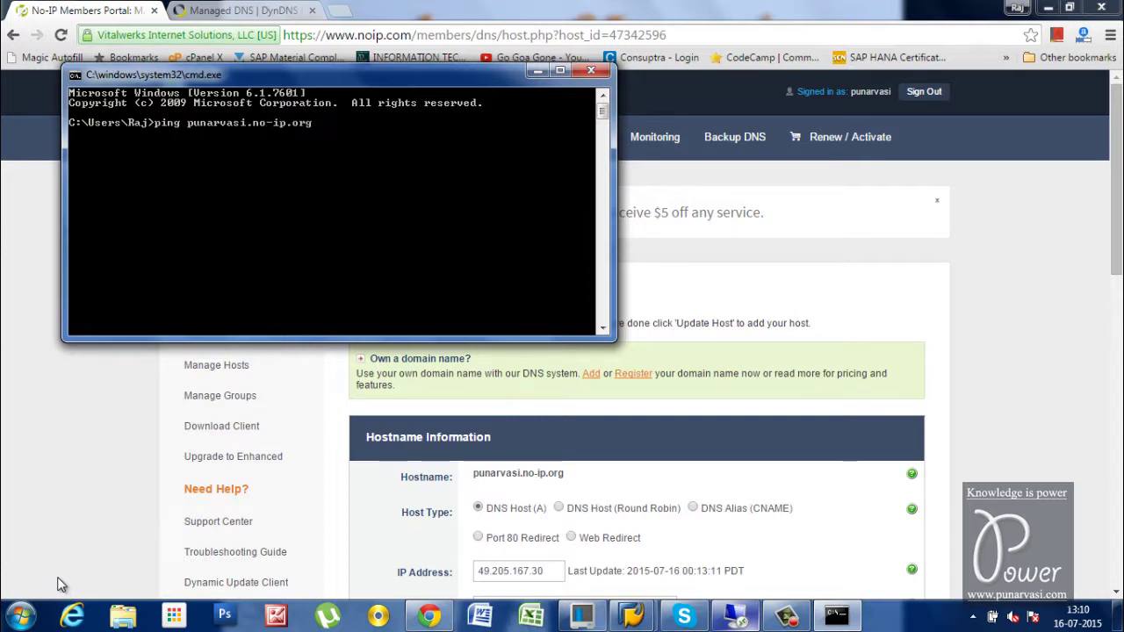
pyautogui.press('Return')
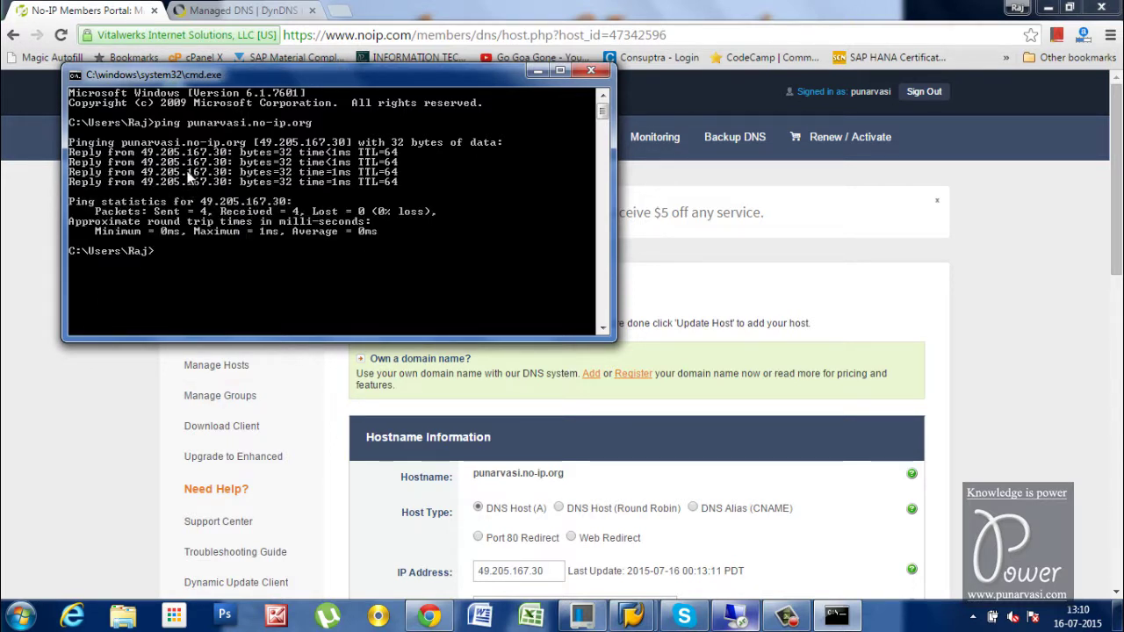
pyautogui.click(340, 12)
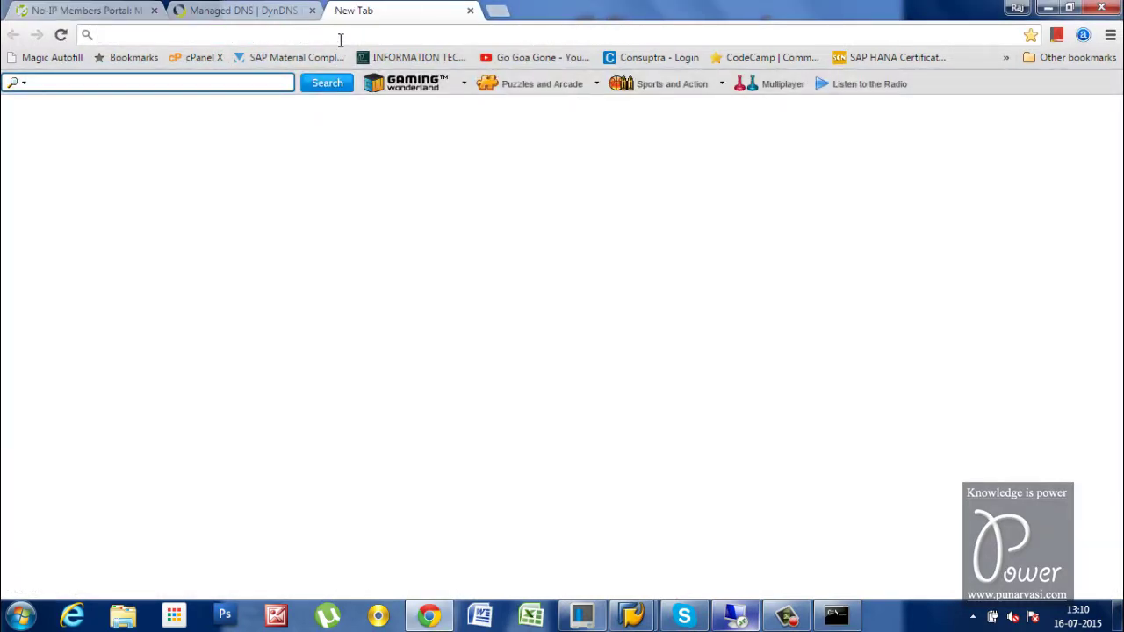
# Search Google for 'what is my ip', confirming the public IP 49.205.167.30
pyautogui.write('google.com')
pyautogui.press('Return')
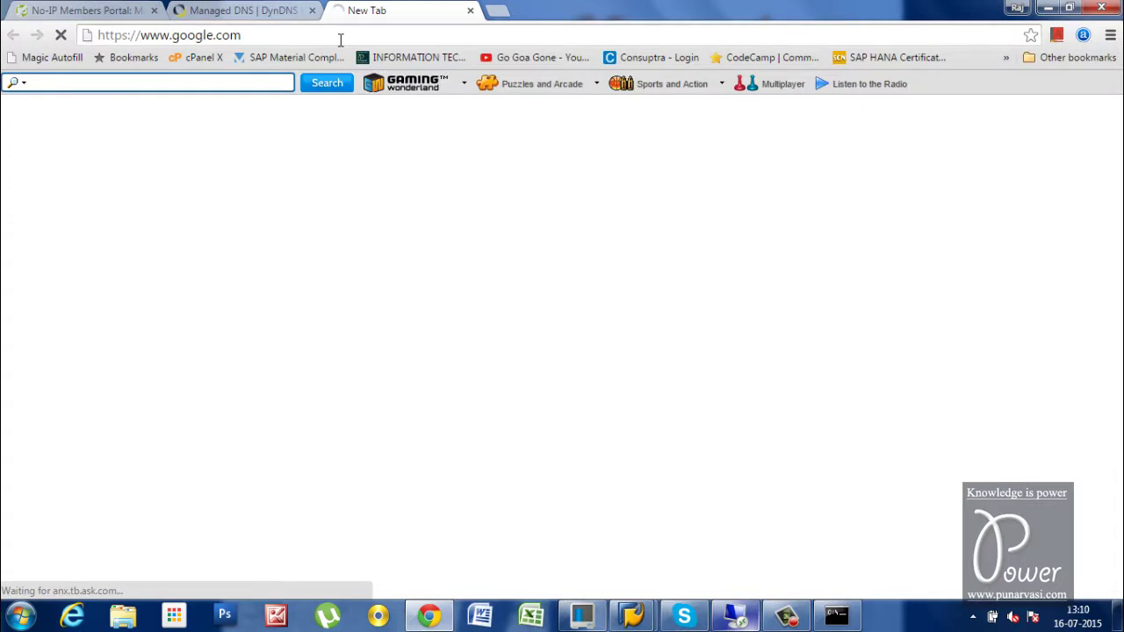
pyautogui.write('wh')
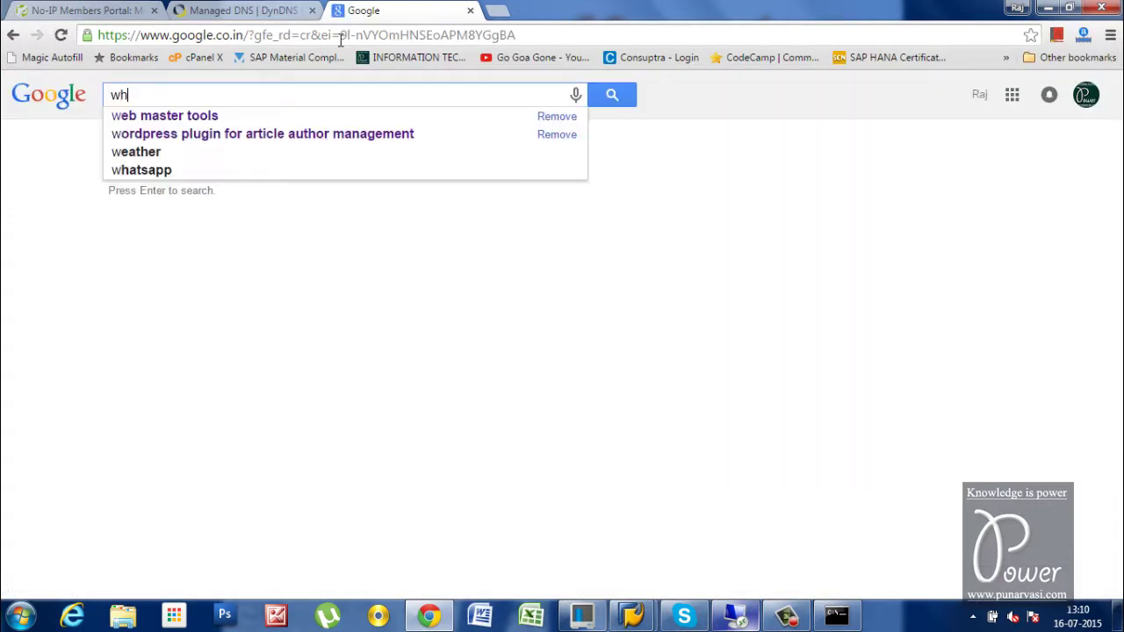
pyautogui.write('at is')
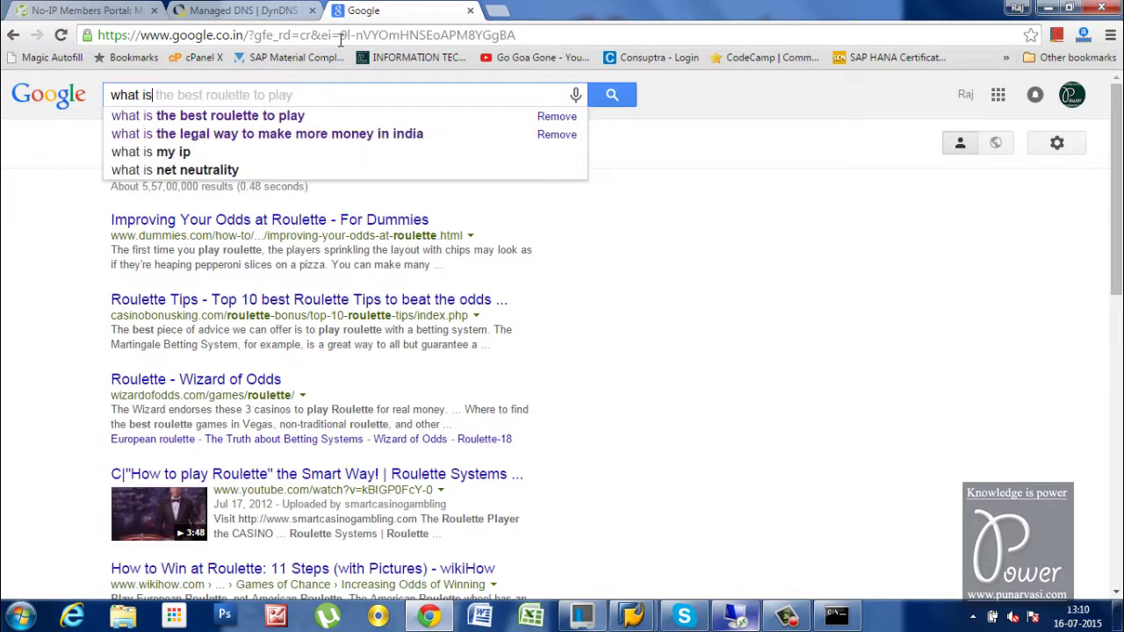
pyautogui.write(' my ip')
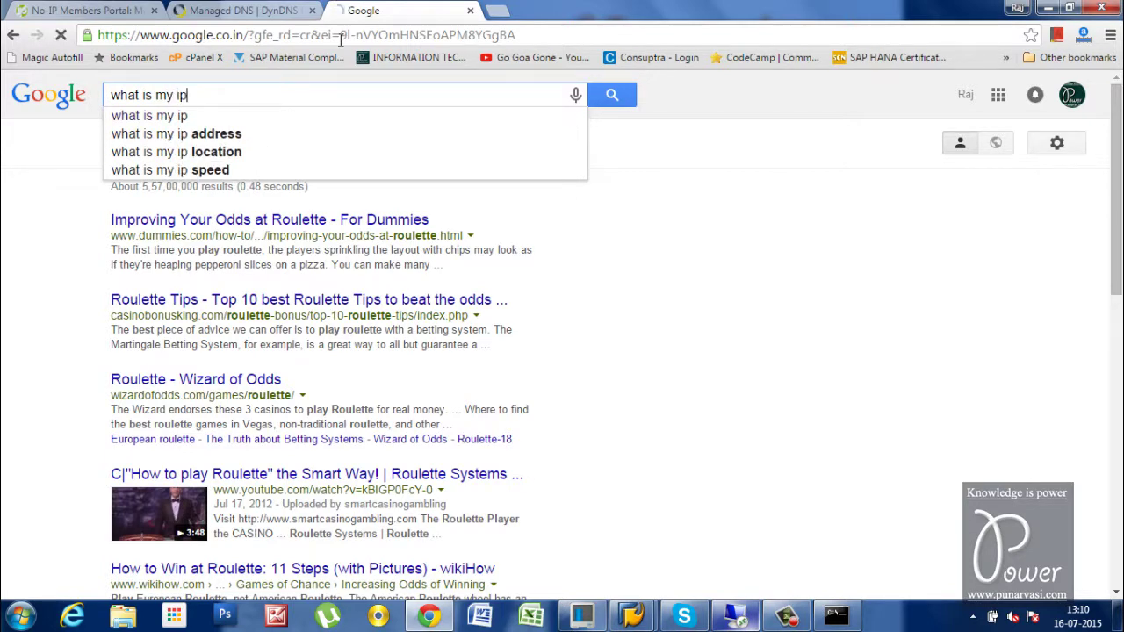
pyautogui.press('Return')
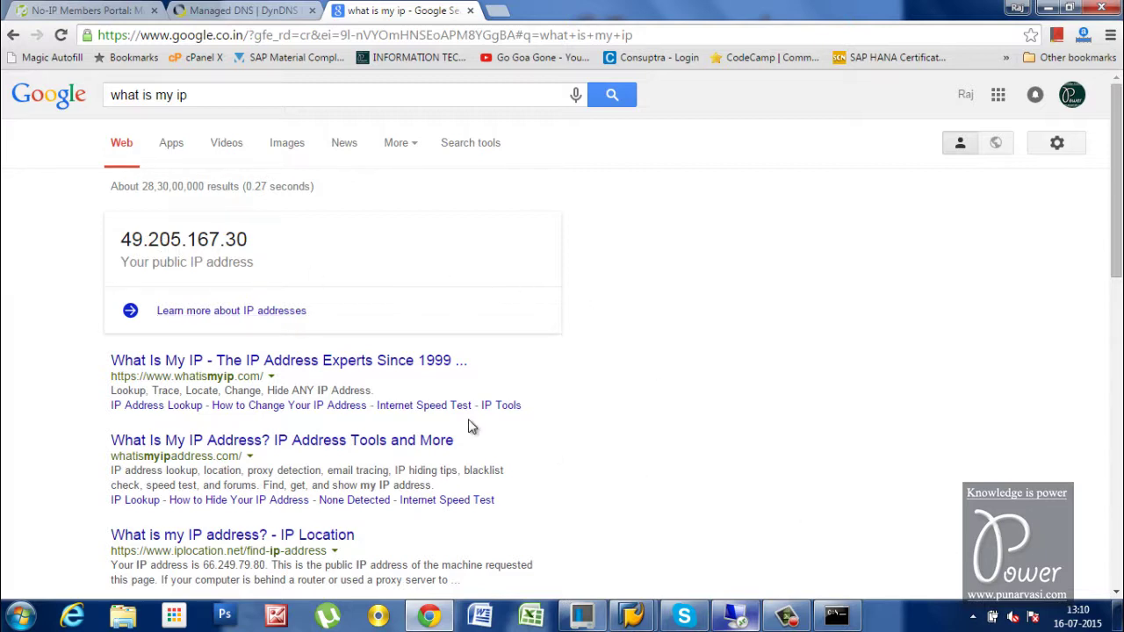
pyautogui.click(738, 620)
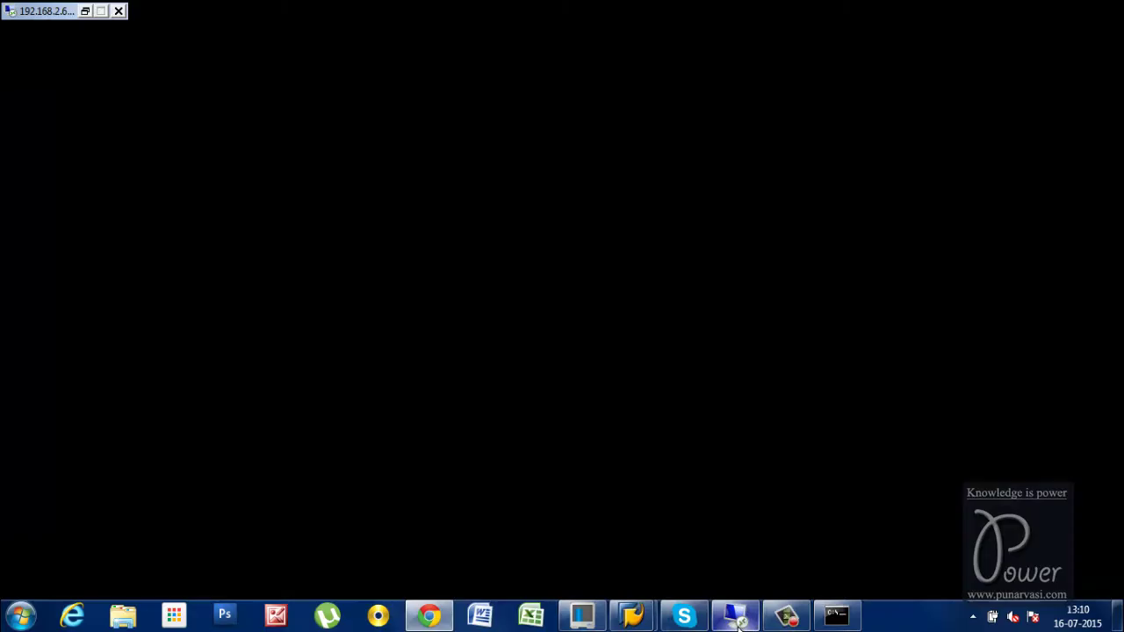
# Look over the router forwarding settings, then return to the eccehp7ides VM's Command Prompt
pyautogui.click(329, 619)
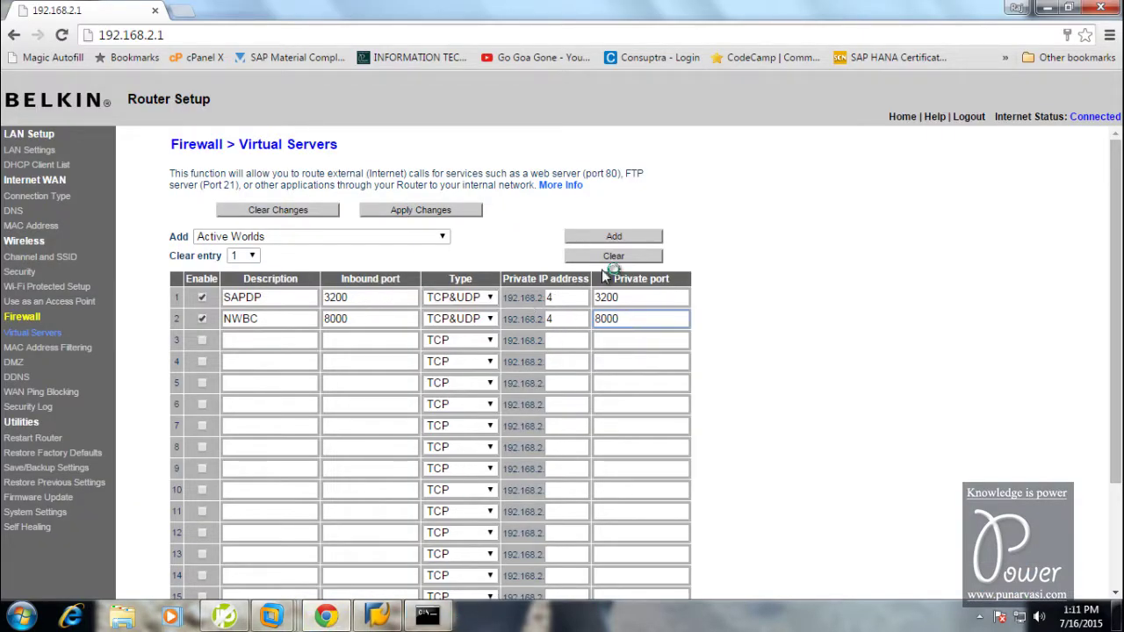
pyautogui.moveTo(430, 617)
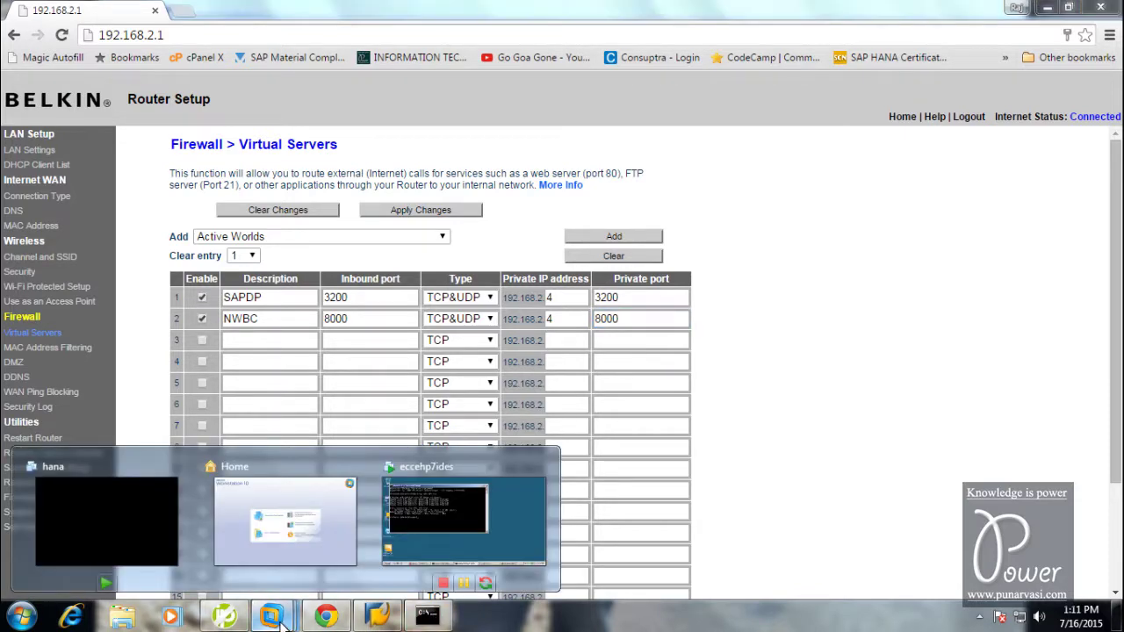
pyautogui.click(443, 550)
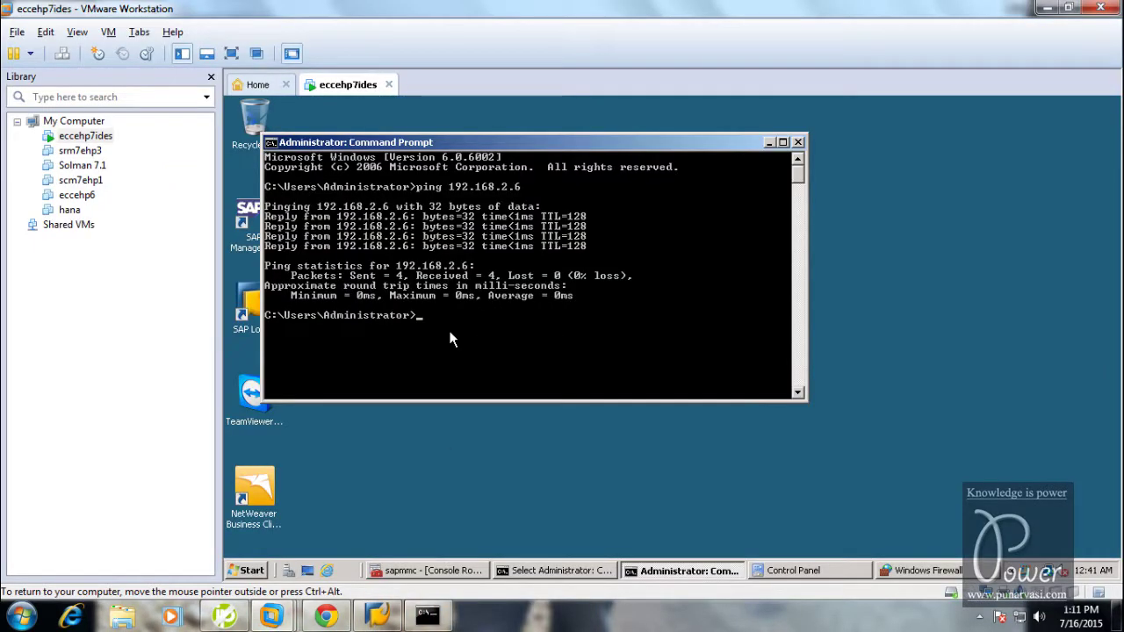
# Run ipconfig in the VM and compare with the host output, confirming the VM is 192.168.2.4
pyautogui.write('ipconfig')
pyautogui.press('Return')
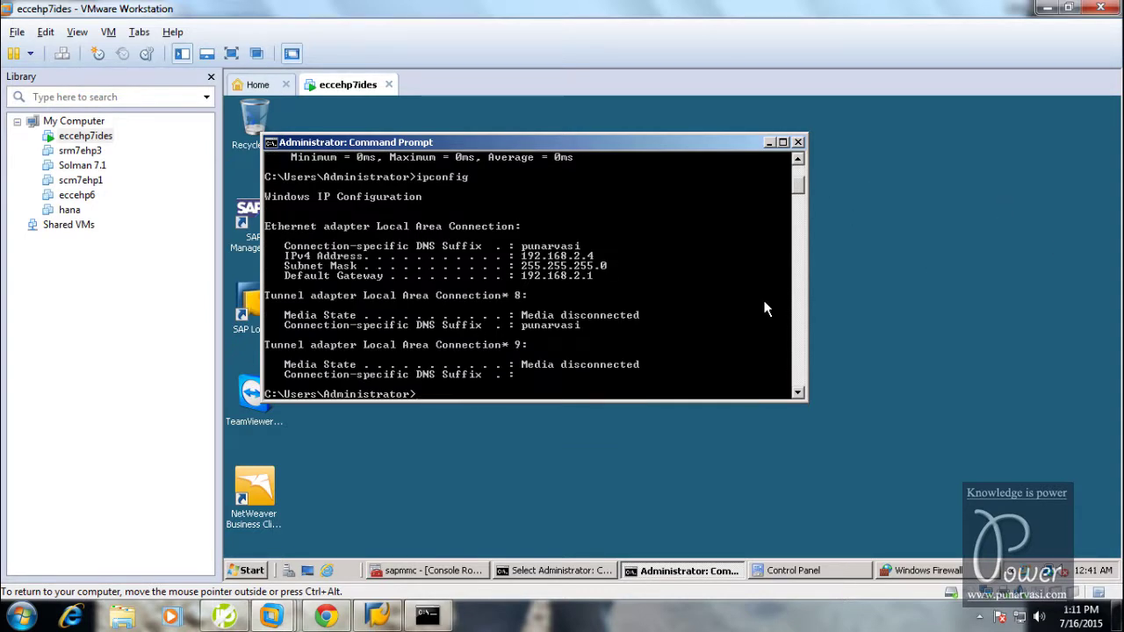
pyautogui.click(428, 617)
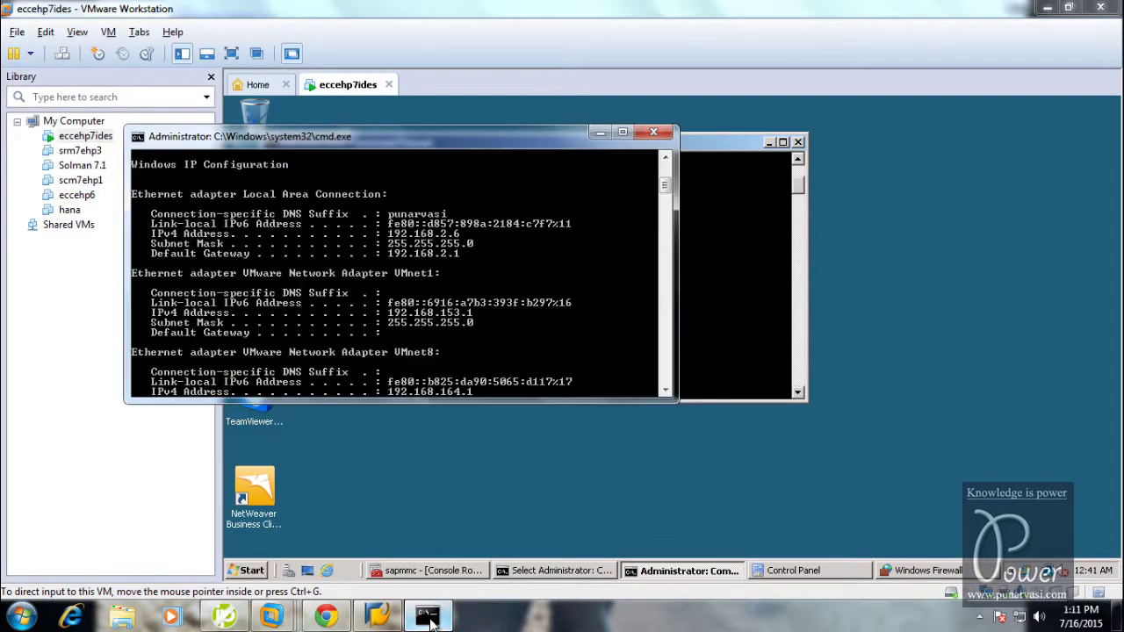
pyautogui.scroll(-1, 436, 294)
pyautogui.scroll(-11, 436, 294)
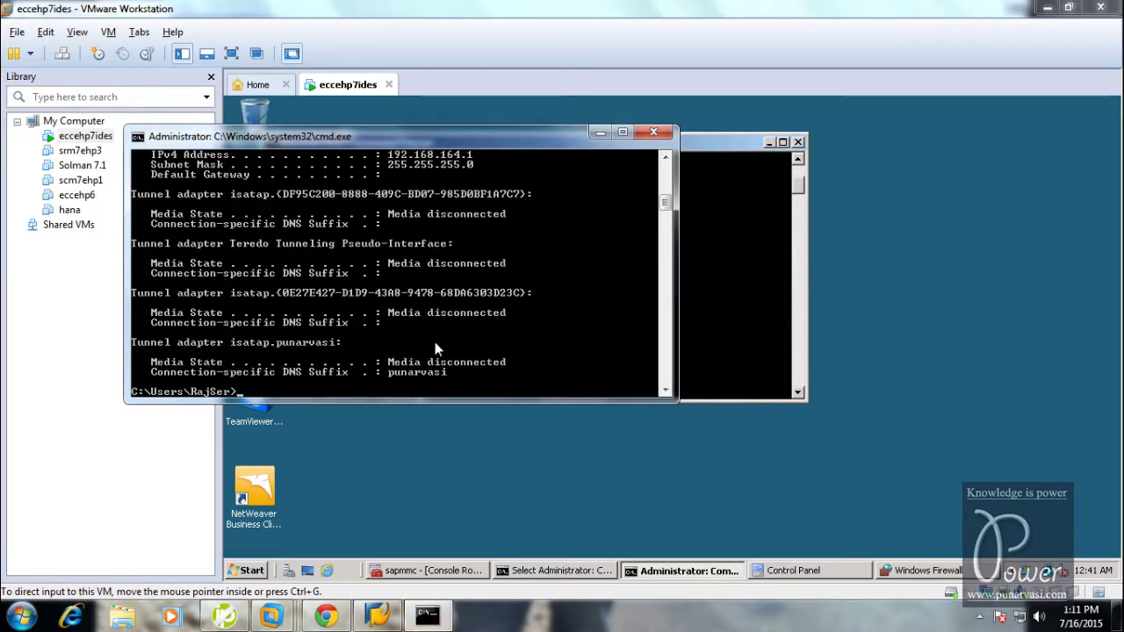
pyautogui.write('ping ')
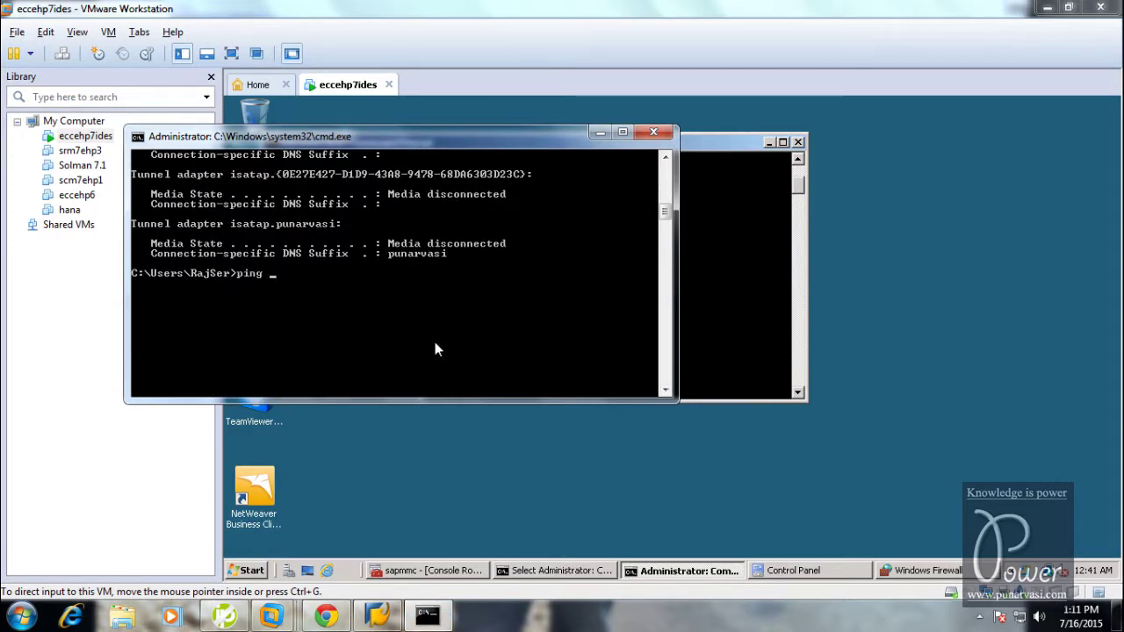
pyautogui.write('punarvasi.')
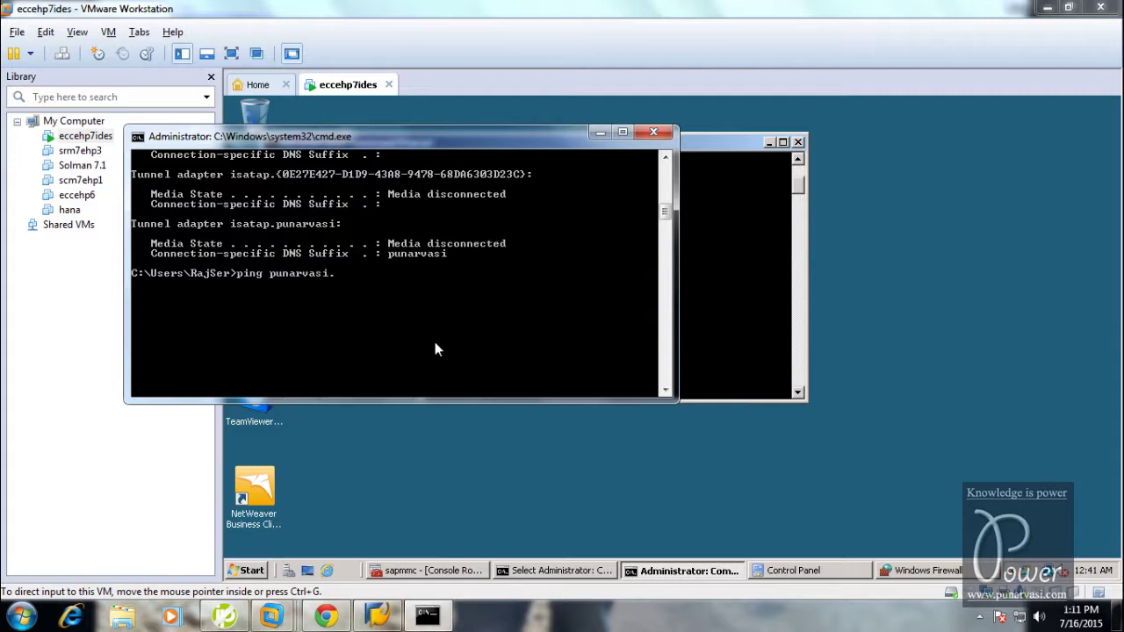
pyautogui.write('no-ip.org')
pyautogui.press('Return')
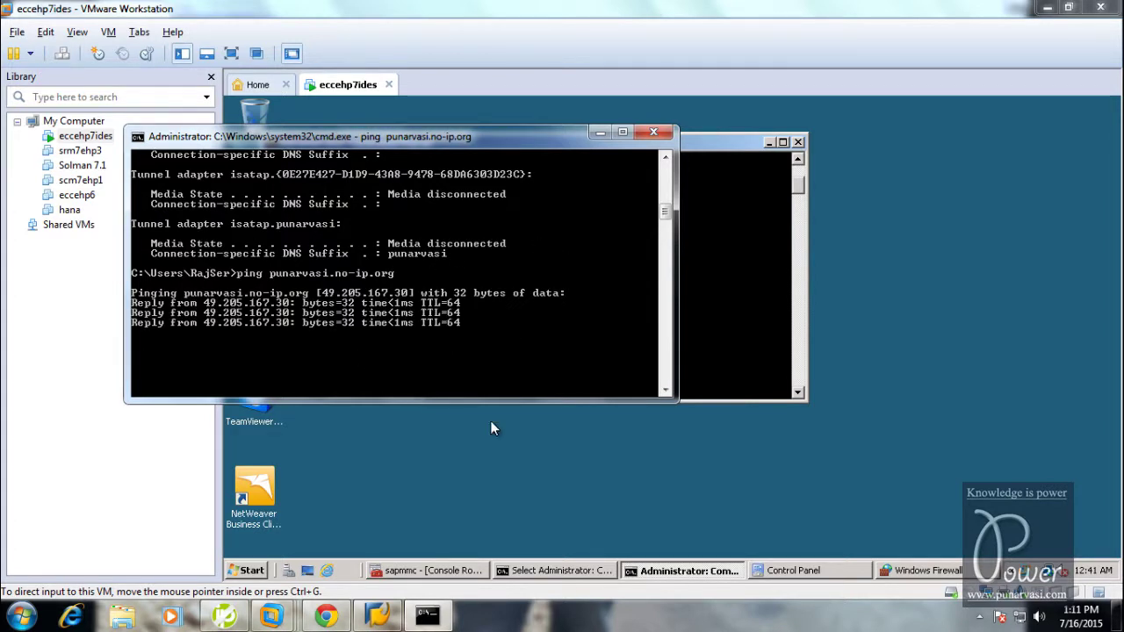
pyautogui.click(378, 615)
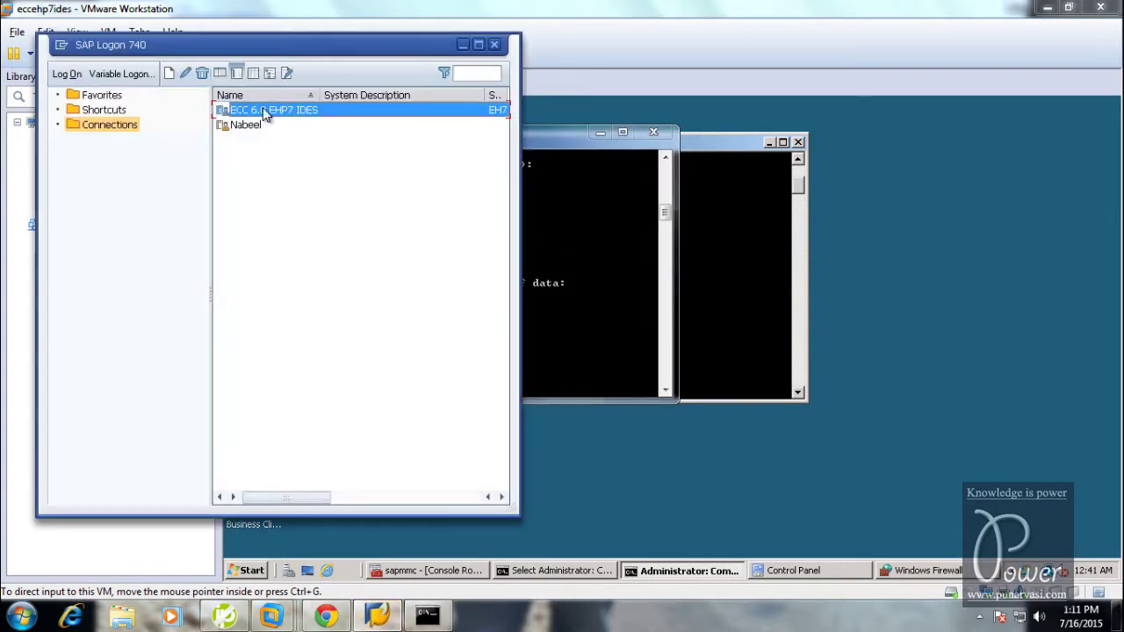
pyautogui.rightClick(262, 112)
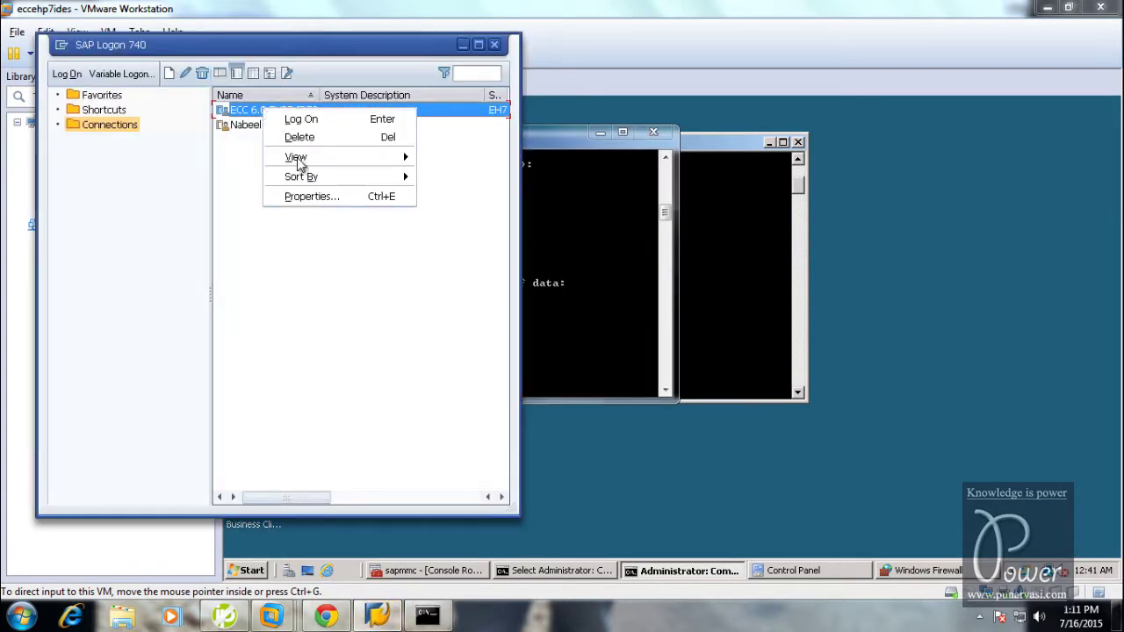
pyautogui.click(322, 370)
pyautogui.click(262, 112)
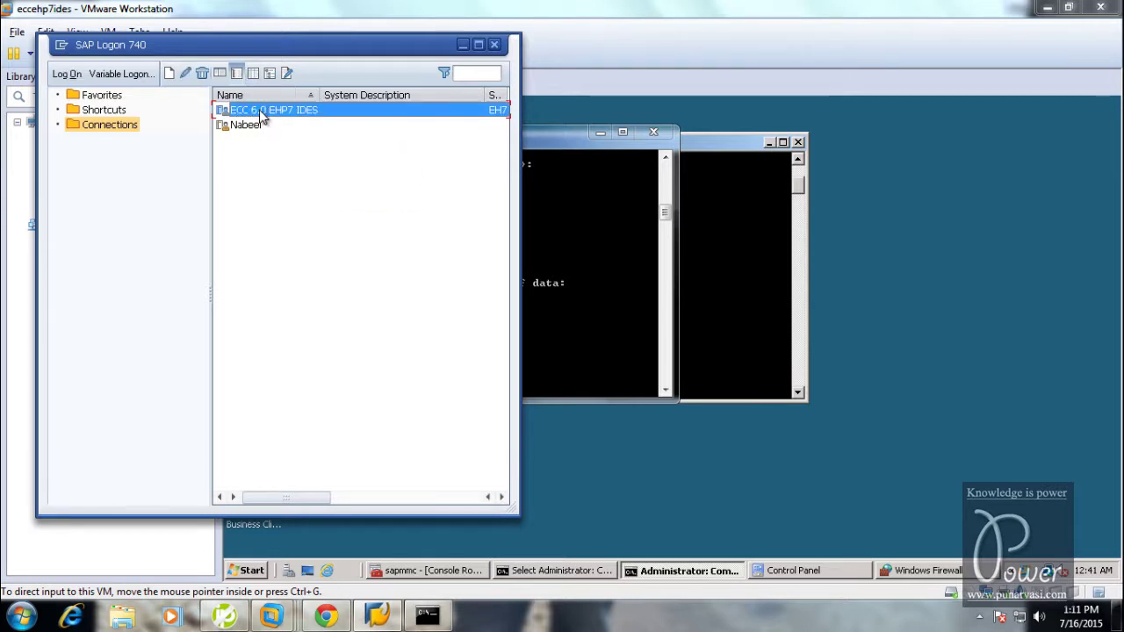
pyautogui.doubleClick(262, 113)
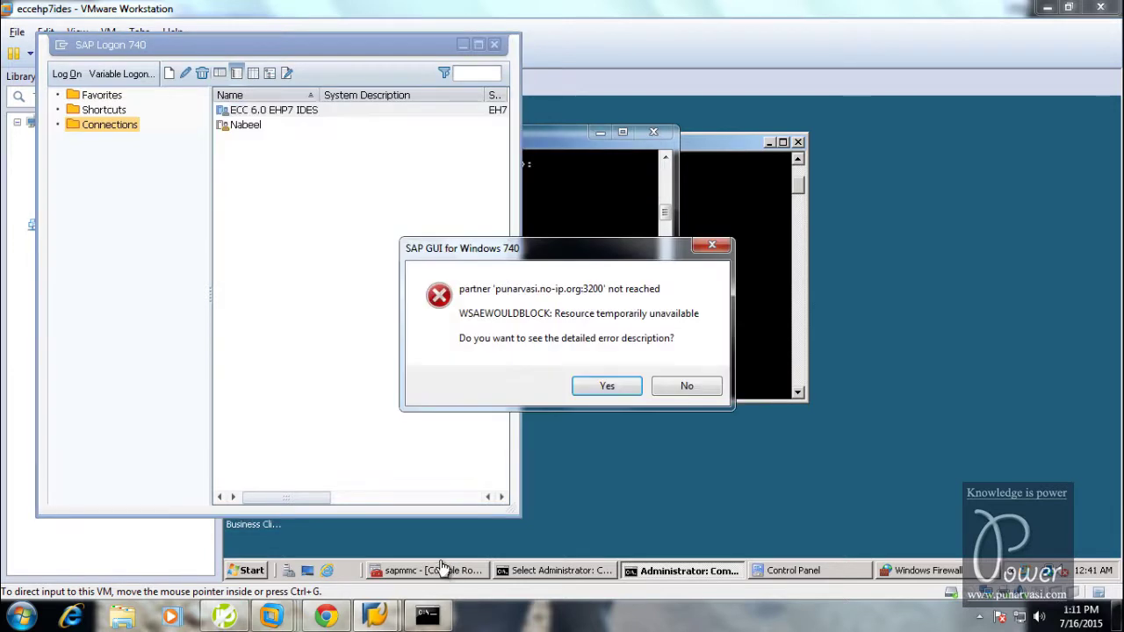
pyautogui.click(676, 386)
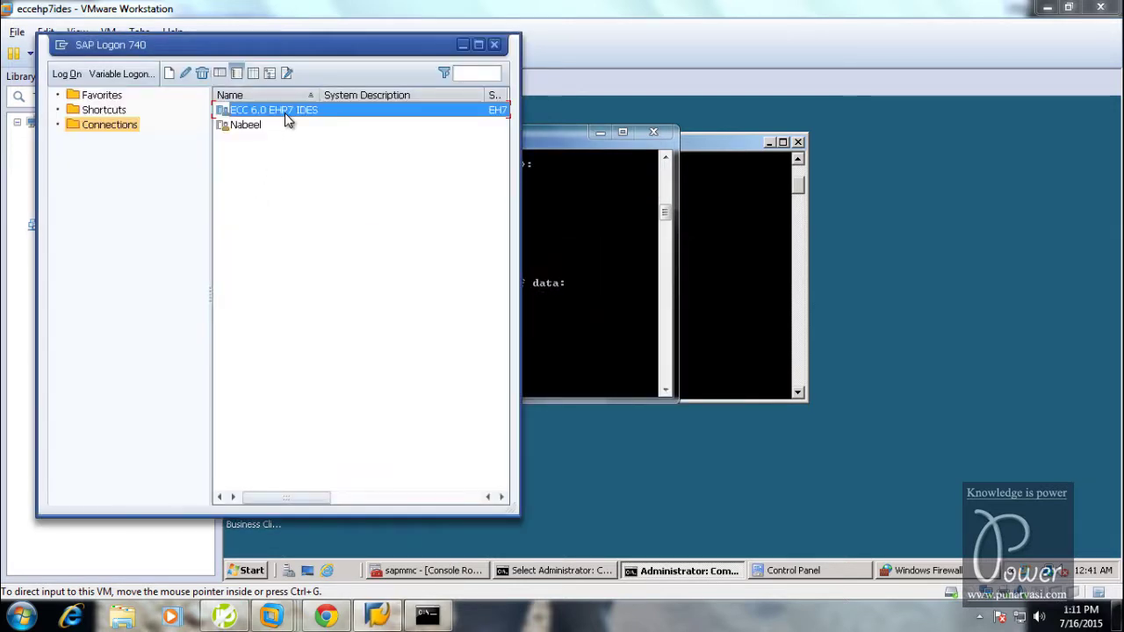
pyautogui.rightClick(287, 120)
pyautogui.click(330, 201)
# Change the ECC Application Server to 192.168.2.4 and log on, reaching the IDES client 800 screen
pyautogui.doubleClick(312, 255)
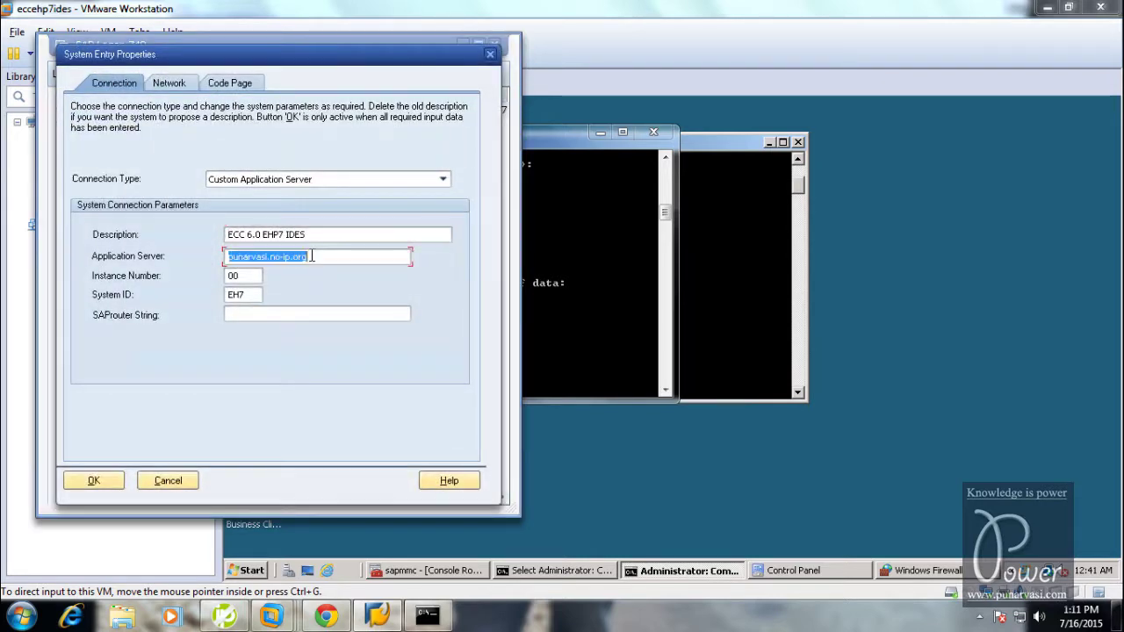
pyautogui.write('192.1')
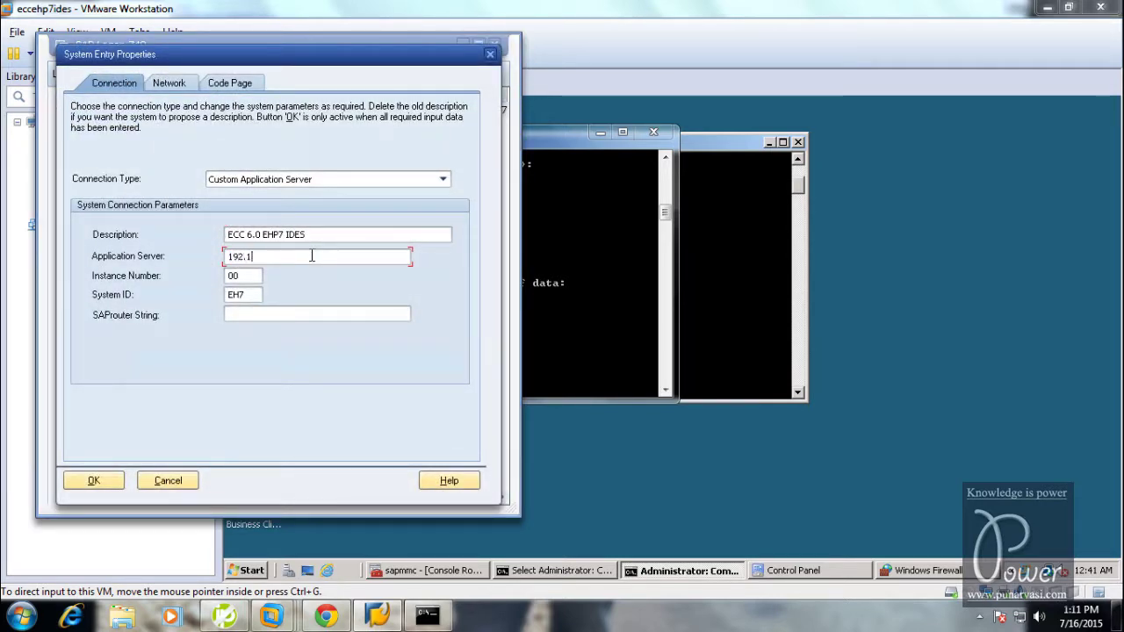
pyautogui.write('68.2.40')
pyautogui.click(94, 481)
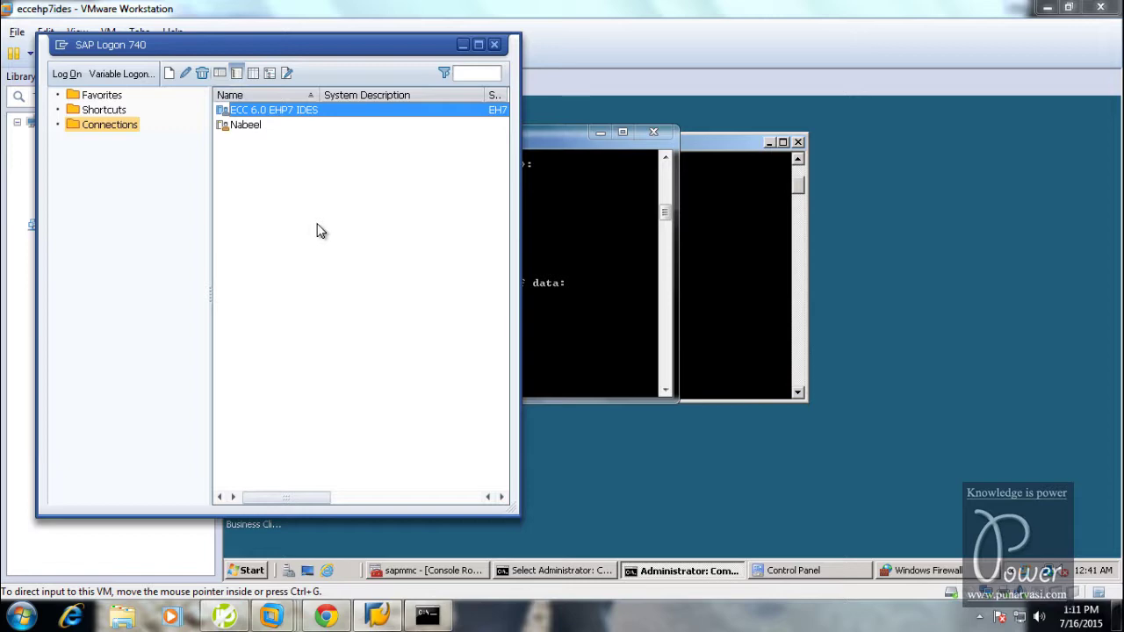
pyautogui.press('Return')
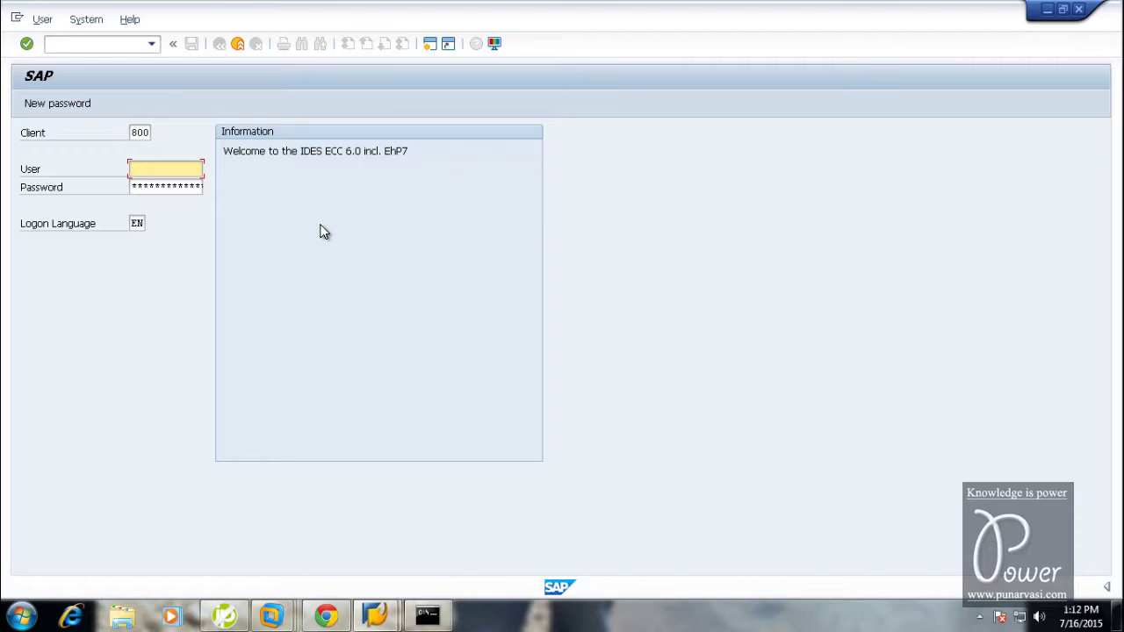
pyautogui.click(1080, 10)
pyautogui.rightClick(266, 112)
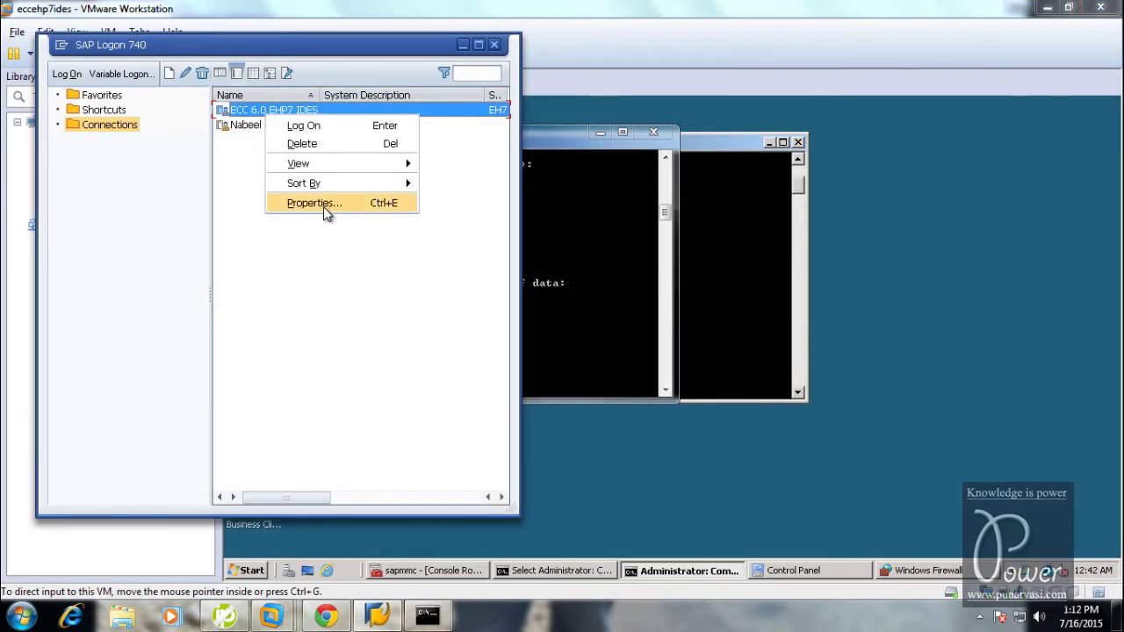
# Point the ECC 6.0 EHP7 IDES connection at punarvasi.no-ip.org and retry logon, which fails on port 3200
pyautogui.click(323, 209)
pyautogui.doubleClick(296, 257)
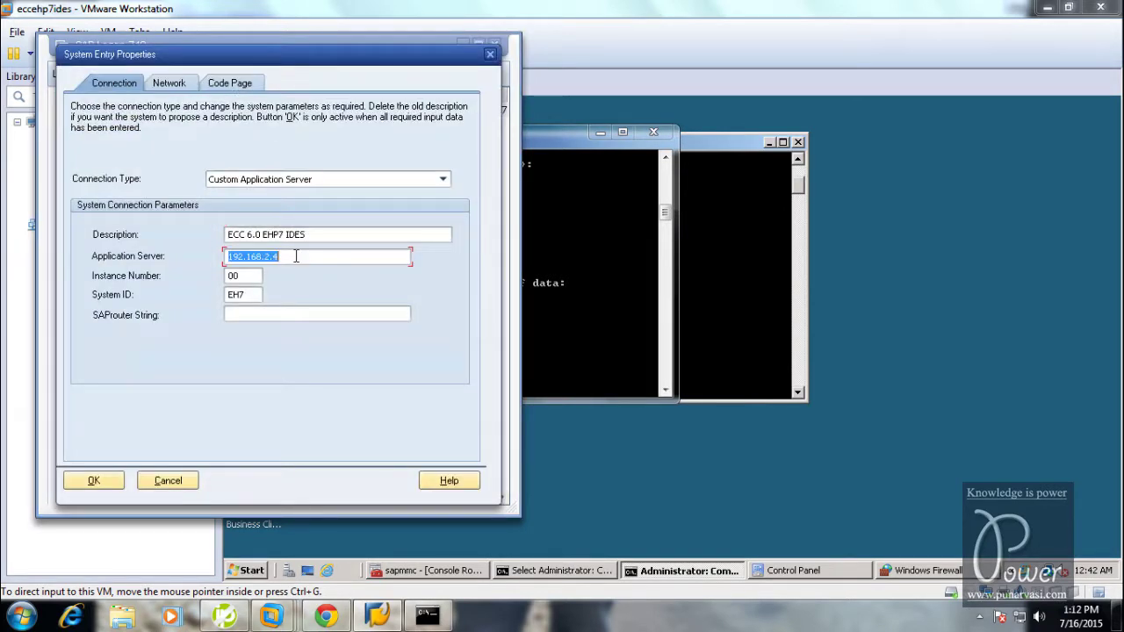
pyautogui.write('punarvasi.no-ip.org')
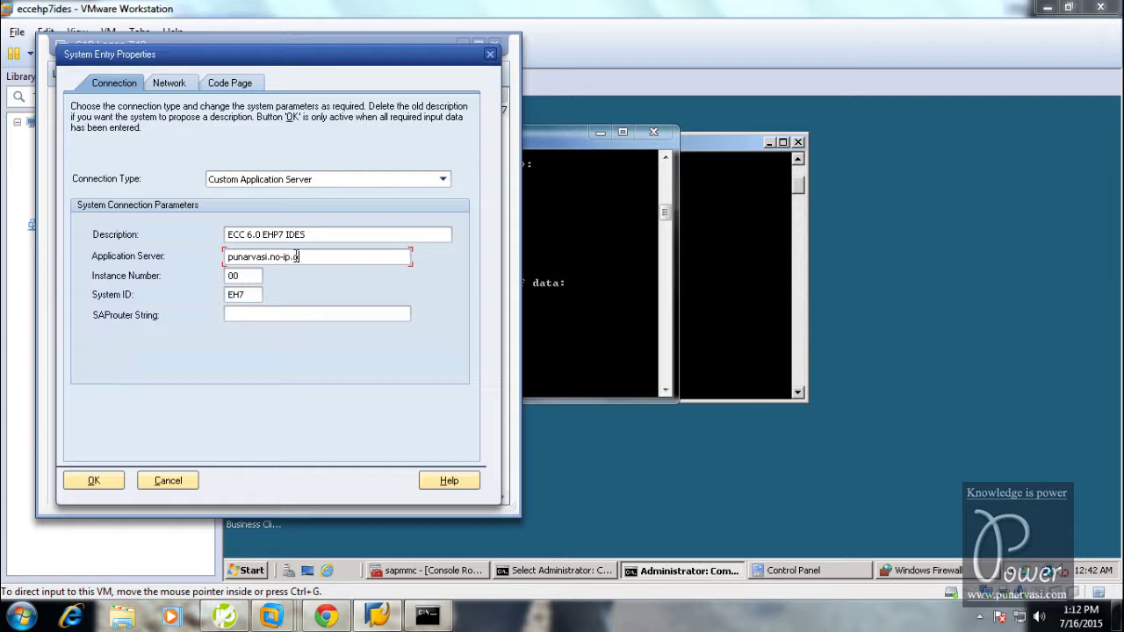
pyautogui.click(93, 481)
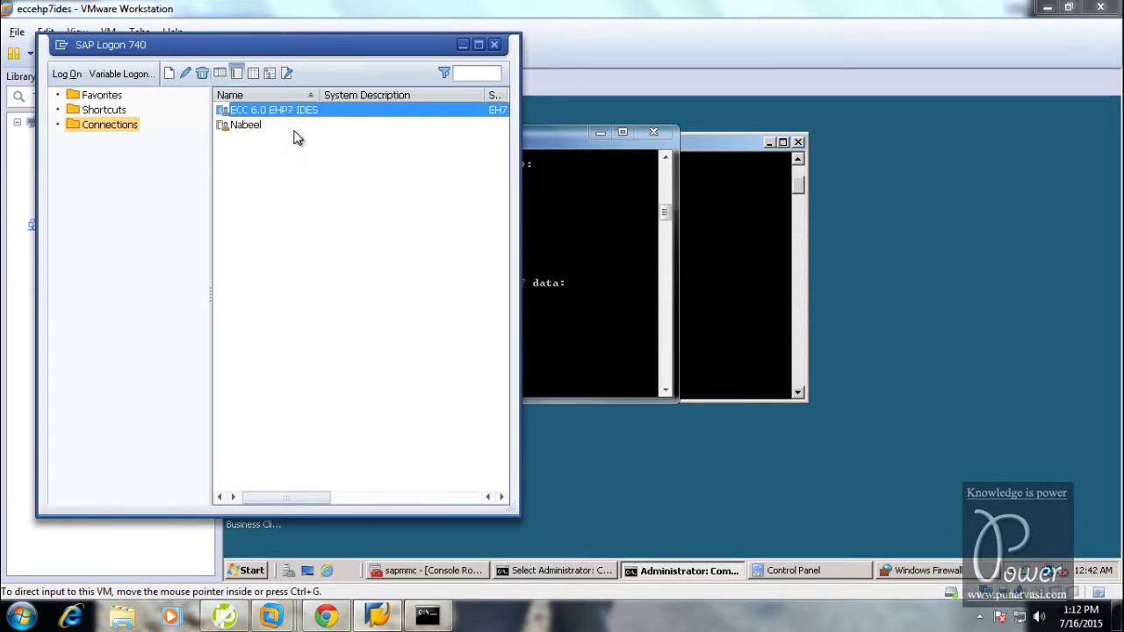
pyautogui.press('Return')
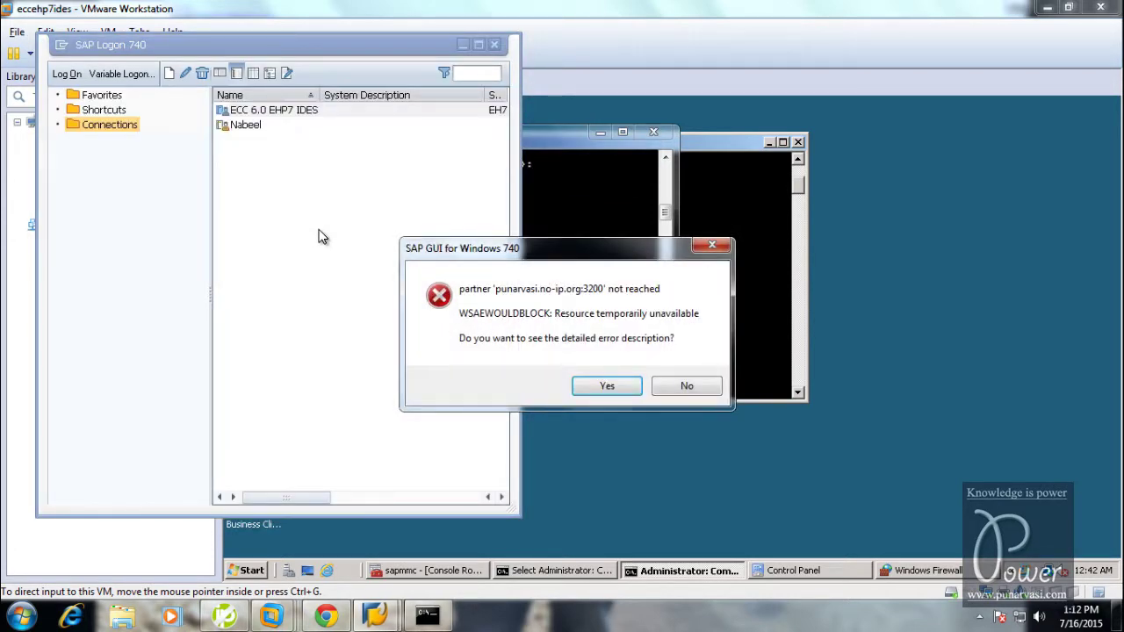
pyautogui.click(375, 615)
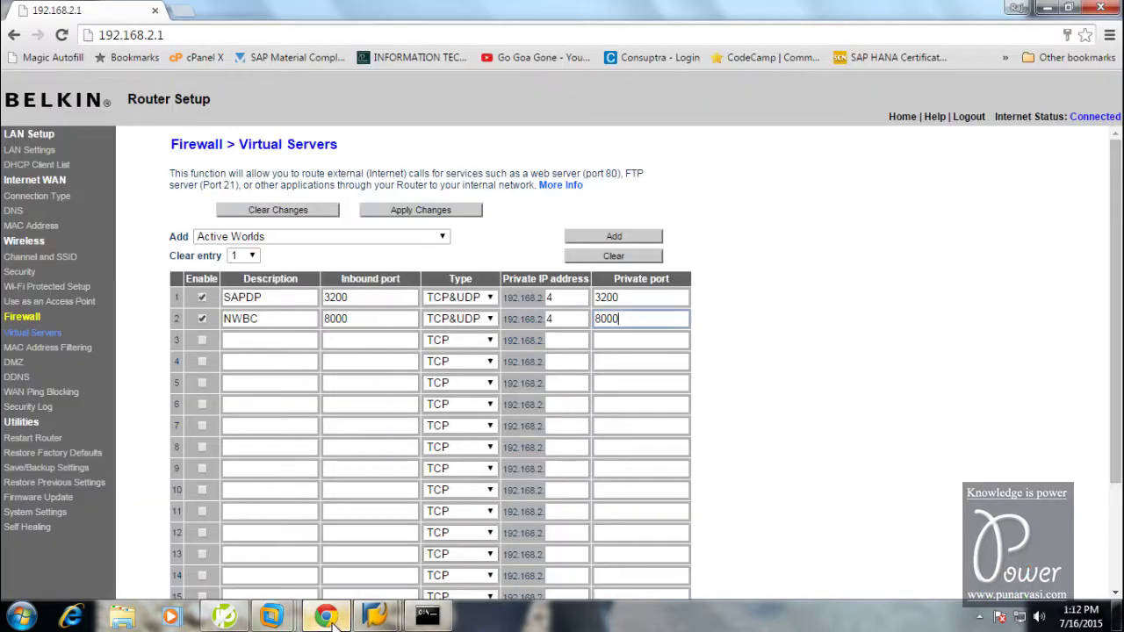
# Reload Firewall > Virtual Servers and re-apply the SAPDP 3200 and NWBC 8000 rules to 192.168.2.4
pyautogui.scroll(-3, 605, 389)
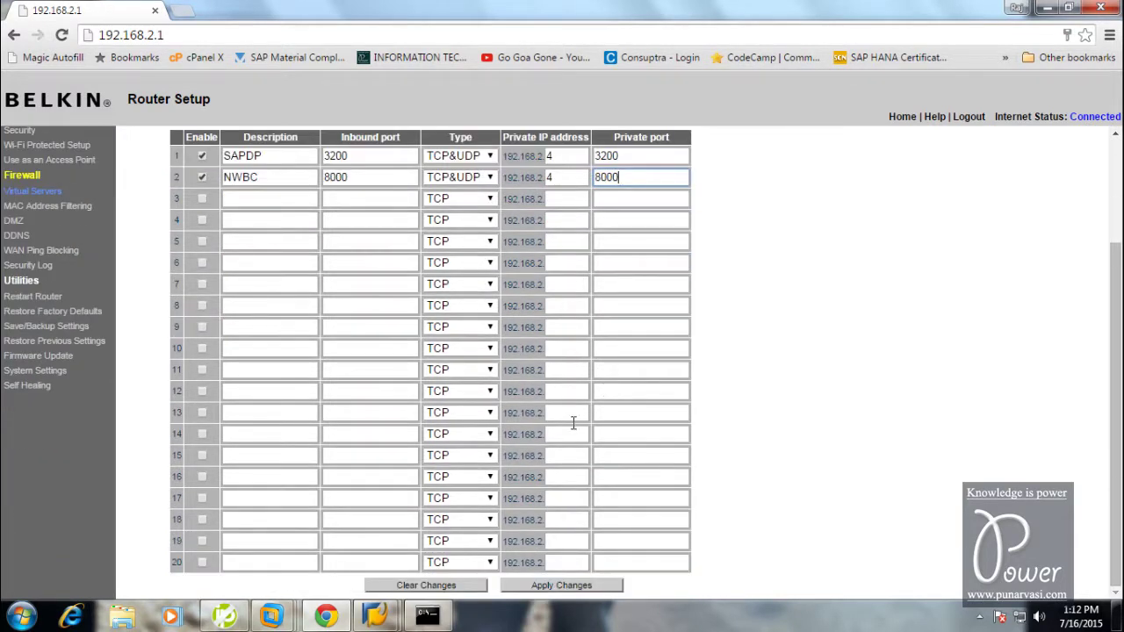
pyautogui.scroll(3, 556, 589)
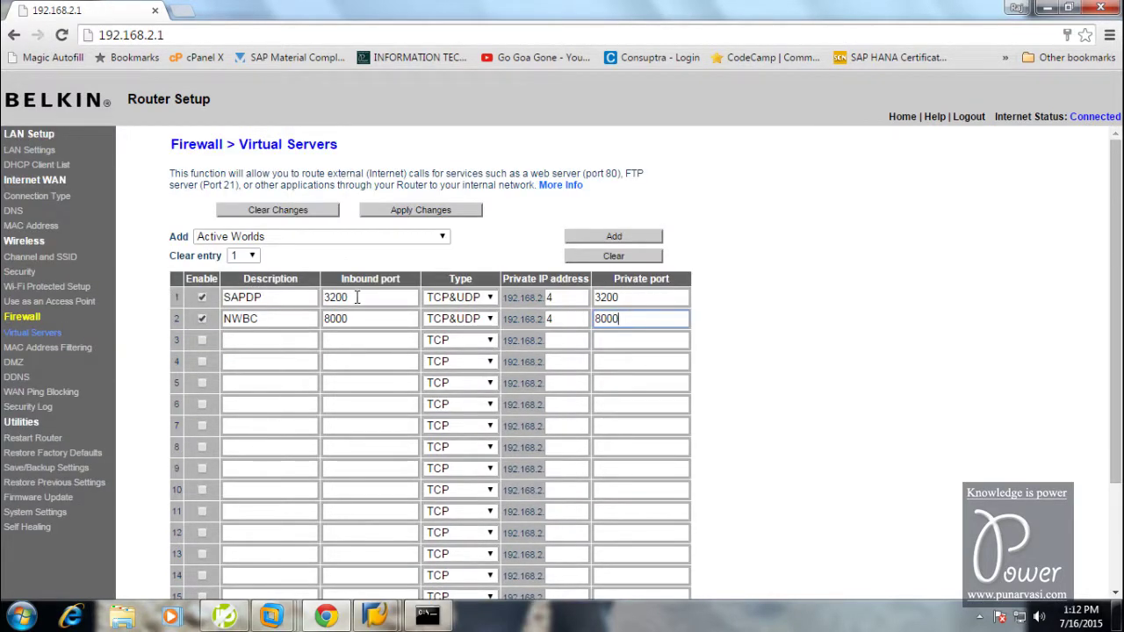
pyautogui.press('Return')
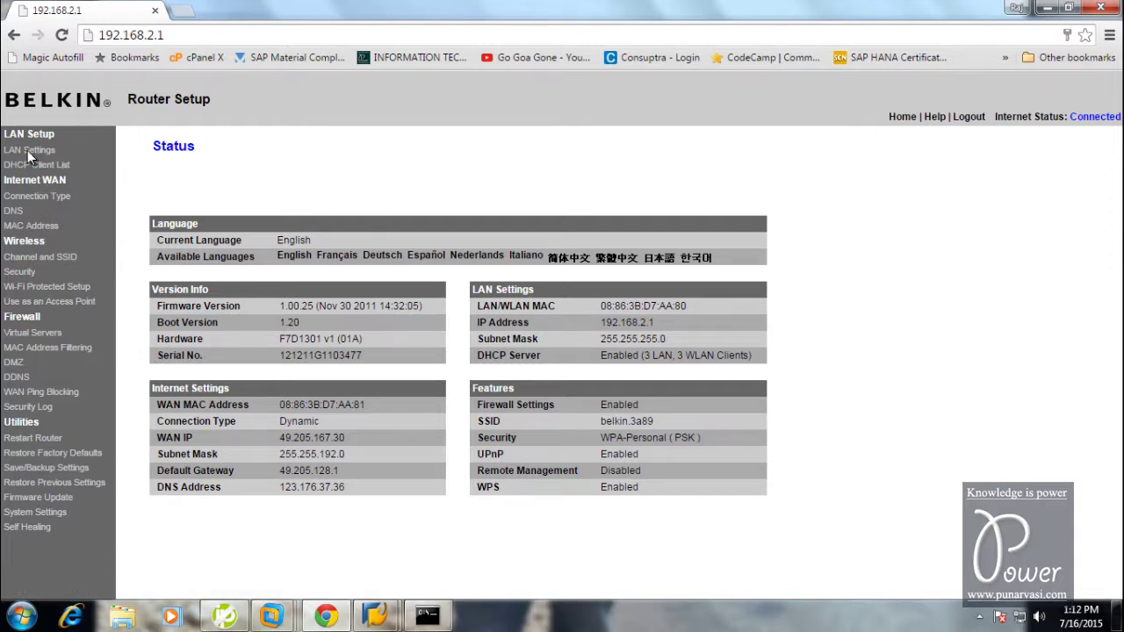
pyautogui.click(28, 333)
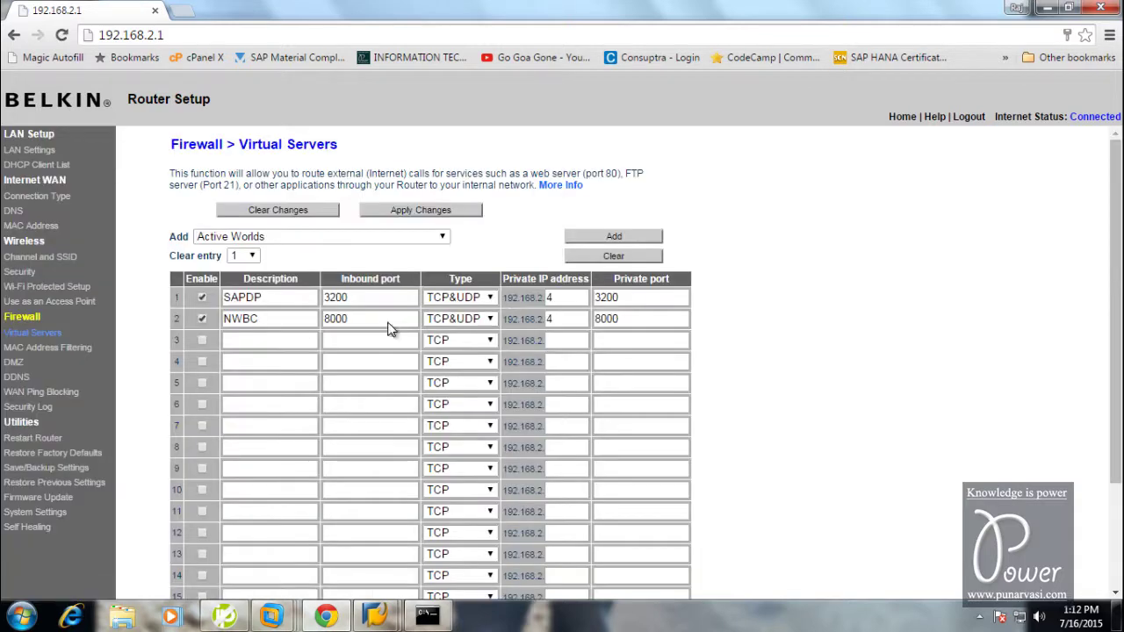
pyautogui.scroll(-3, 703, 401)
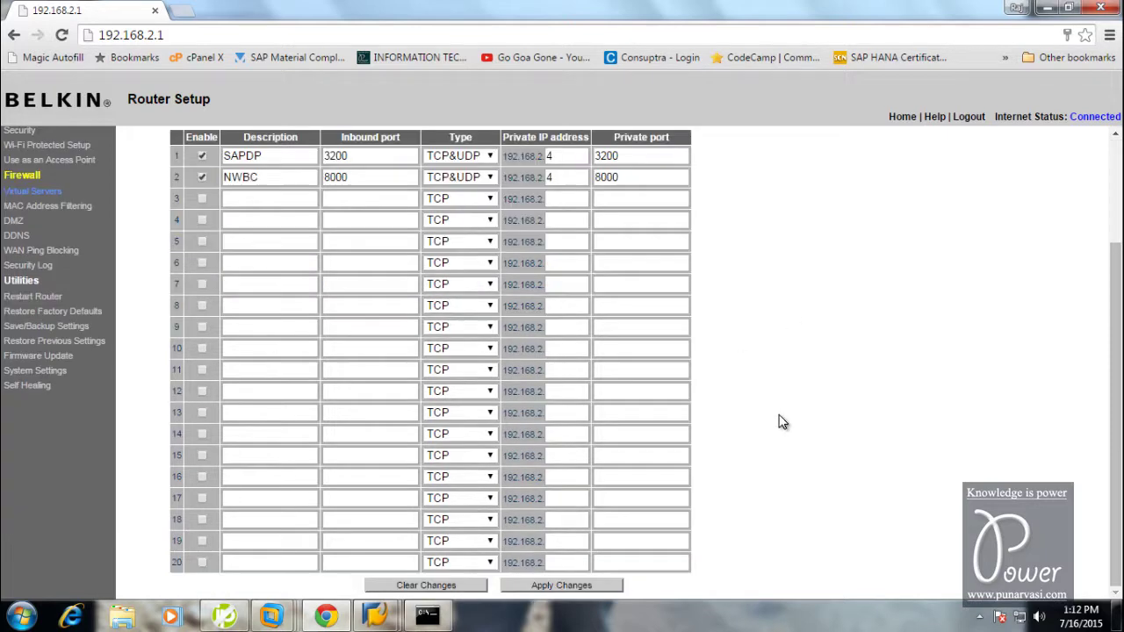
pyautogui.click(553, 589)
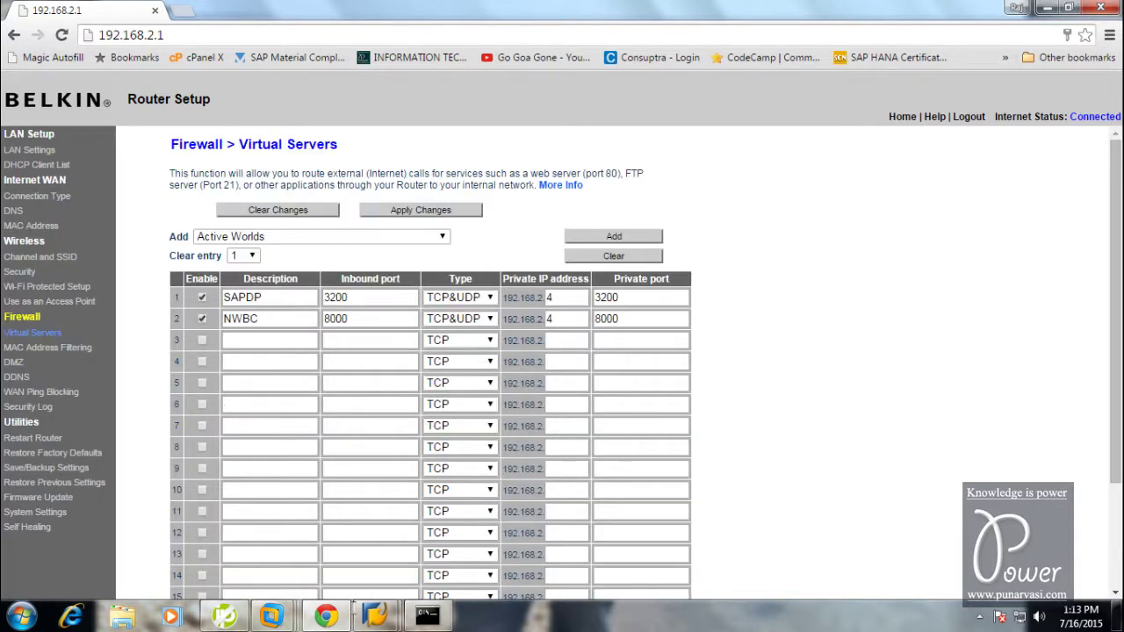
# Dismiss the unreachable-partner error and open the ECC 6.0 EHP7 IDES logon screen from SAP Logon 740
pyautogui.moveTo(375, 614)
pyautogui.click(449, 535)
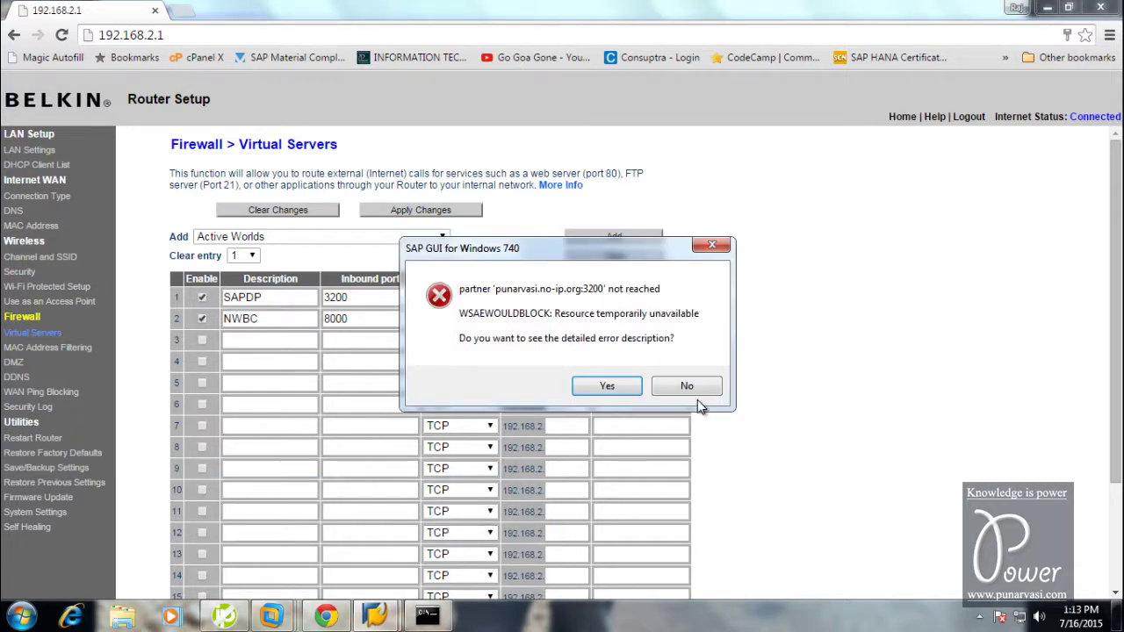
pyautogui.click(689, 389)
pyautogui.click(375, 617)
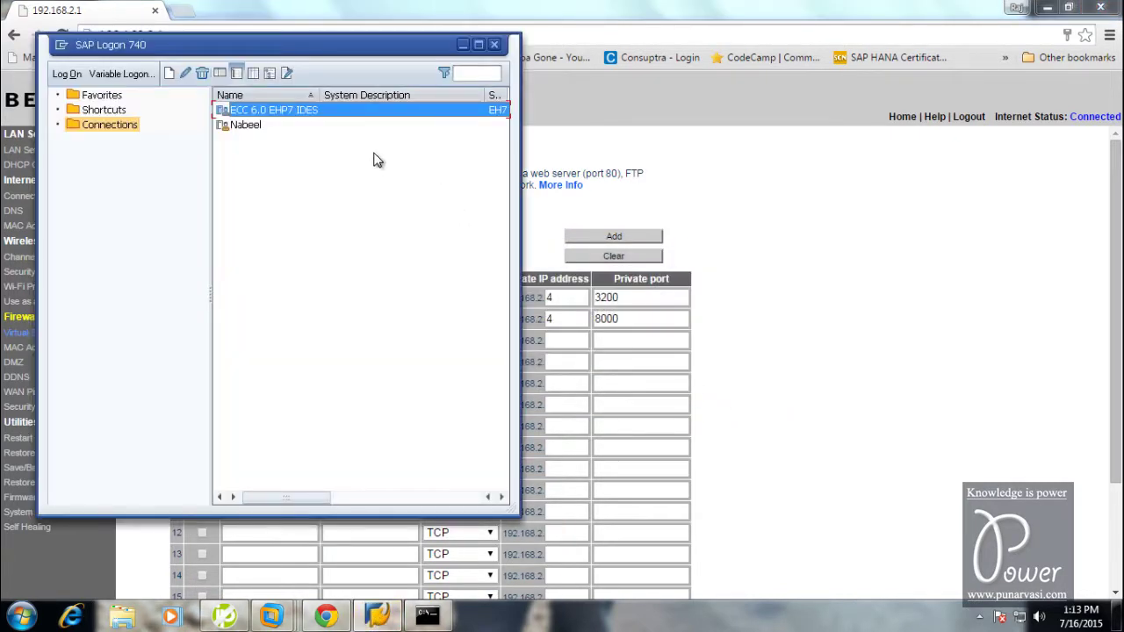
pyautogui.doubleClick(252, 111)
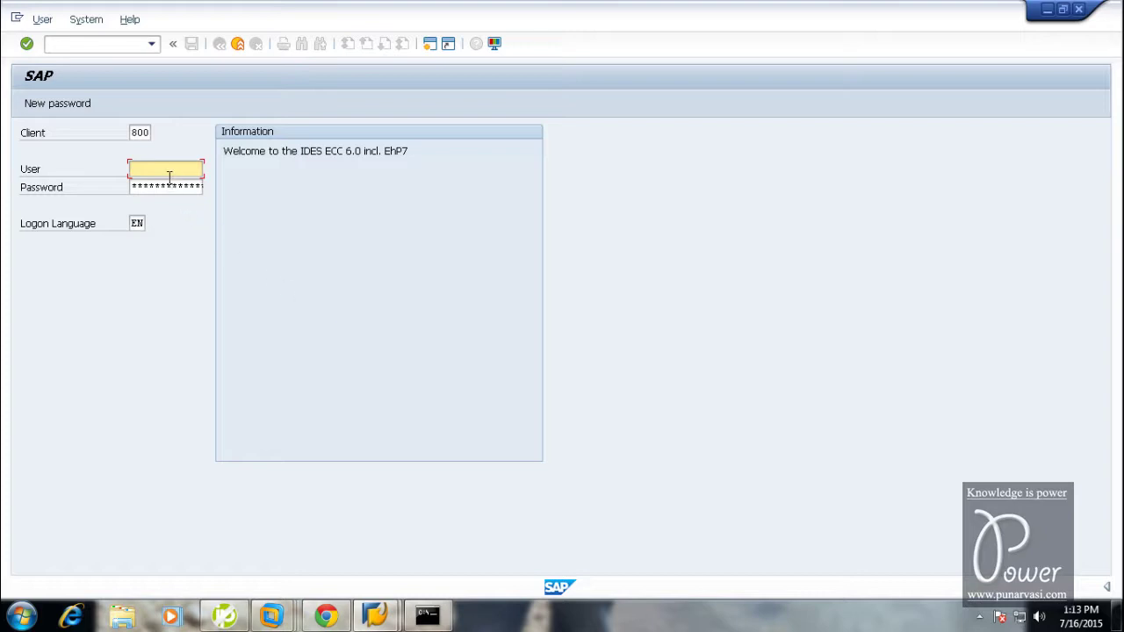
# Enter the suggested user name and the password for client 800 and submit the logon
pyautogui.write('id')
pyautogui.press('Down')
pyautogui.press('Return')
pyautogui.press('Tab')
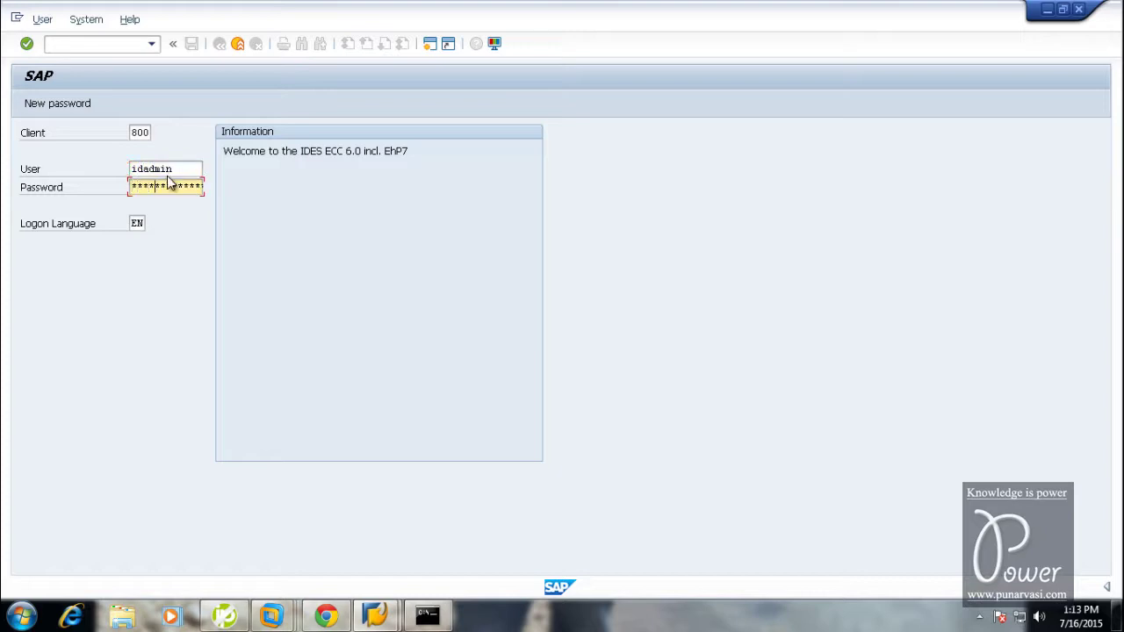
pyautogui.press('Return')
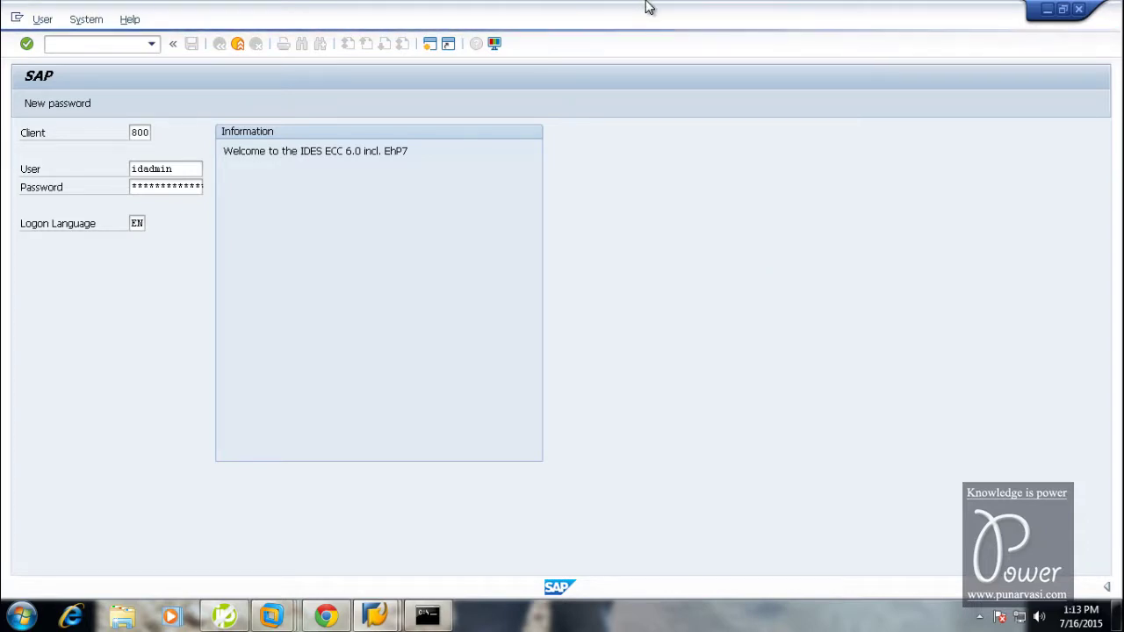
# Minimize the remote session, dismiss the connection error, and open the EHP7 IDES logon in SAP Logon 730
pyautogui.click(734, 12)
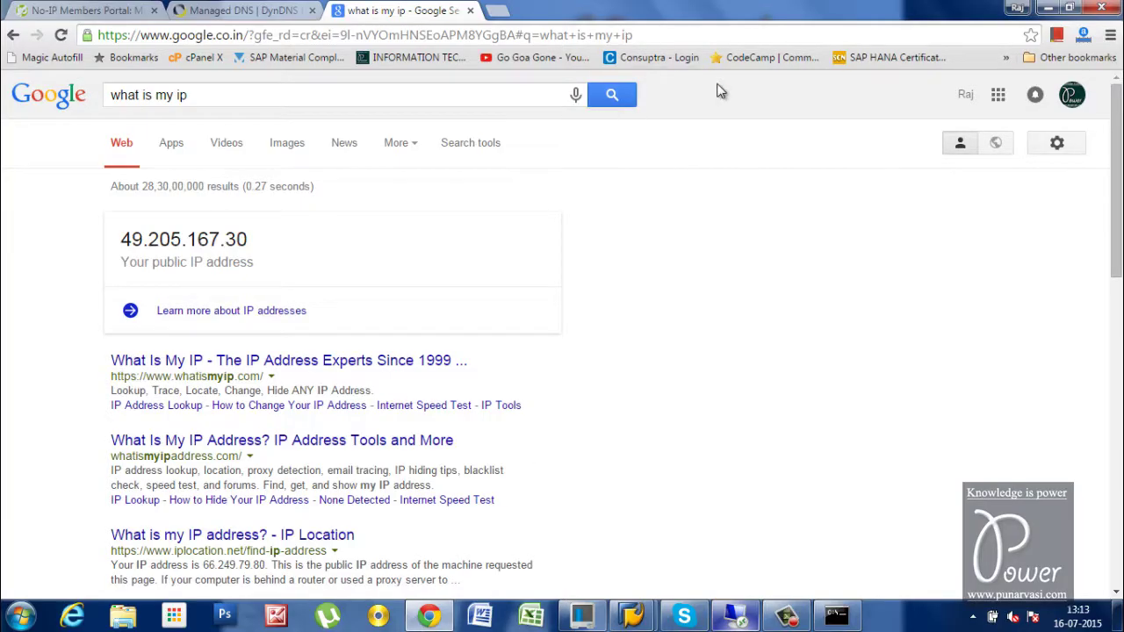
pyautogui.moveTo(633, 619)
pyautogui.click(722, 531)
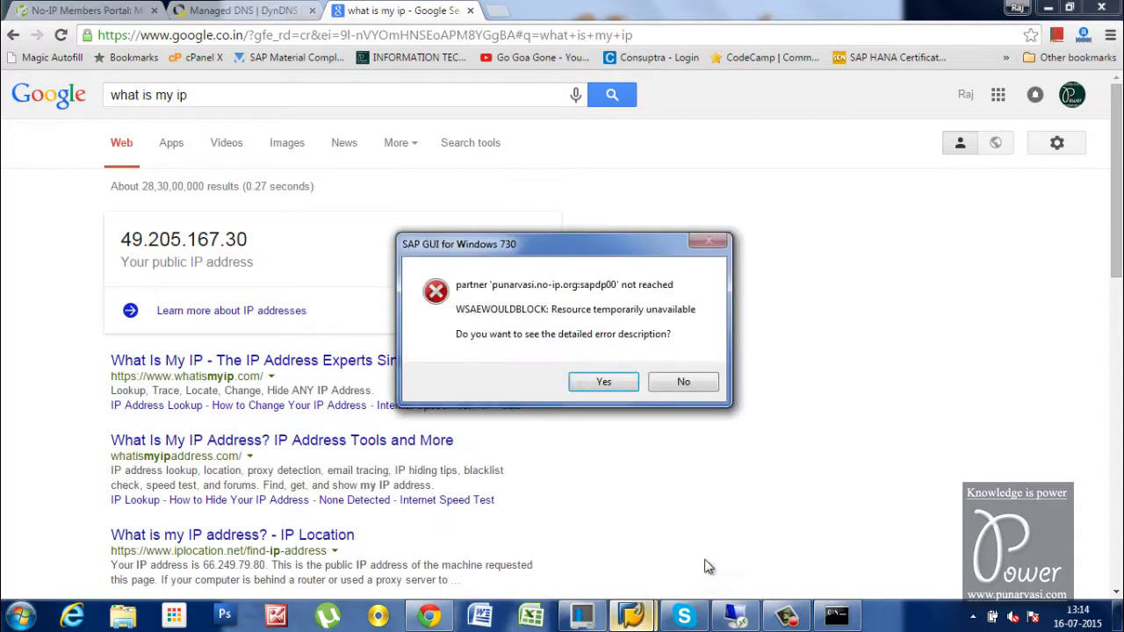
pyautogui.click(685, 383)
pyautogui.click(646, 618)
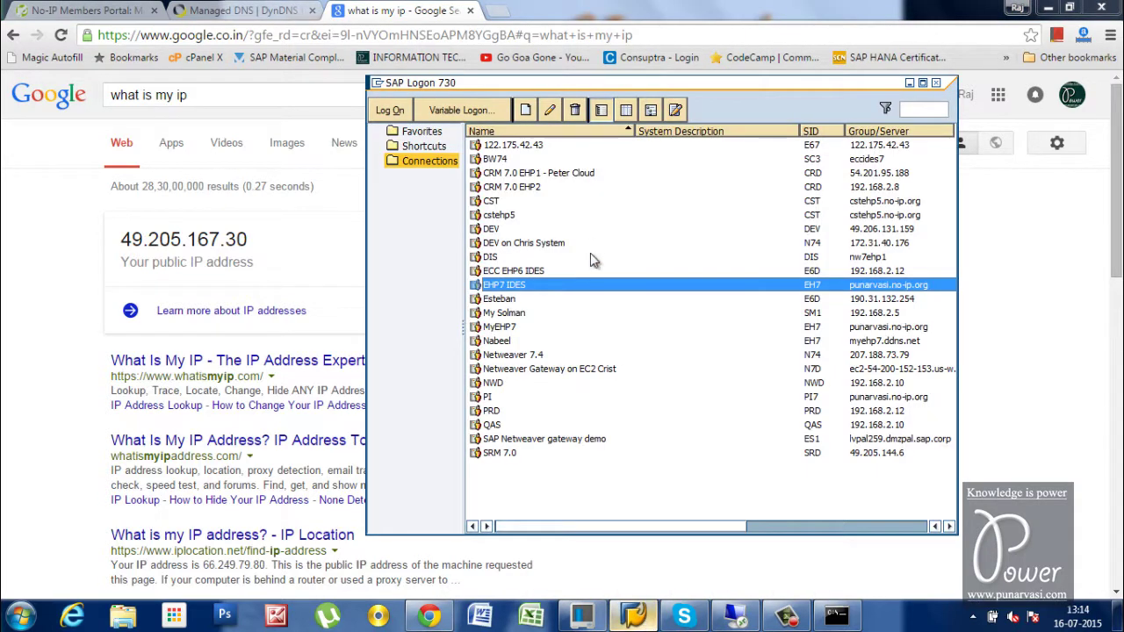
pyautogui.doubleClick(522, 287)
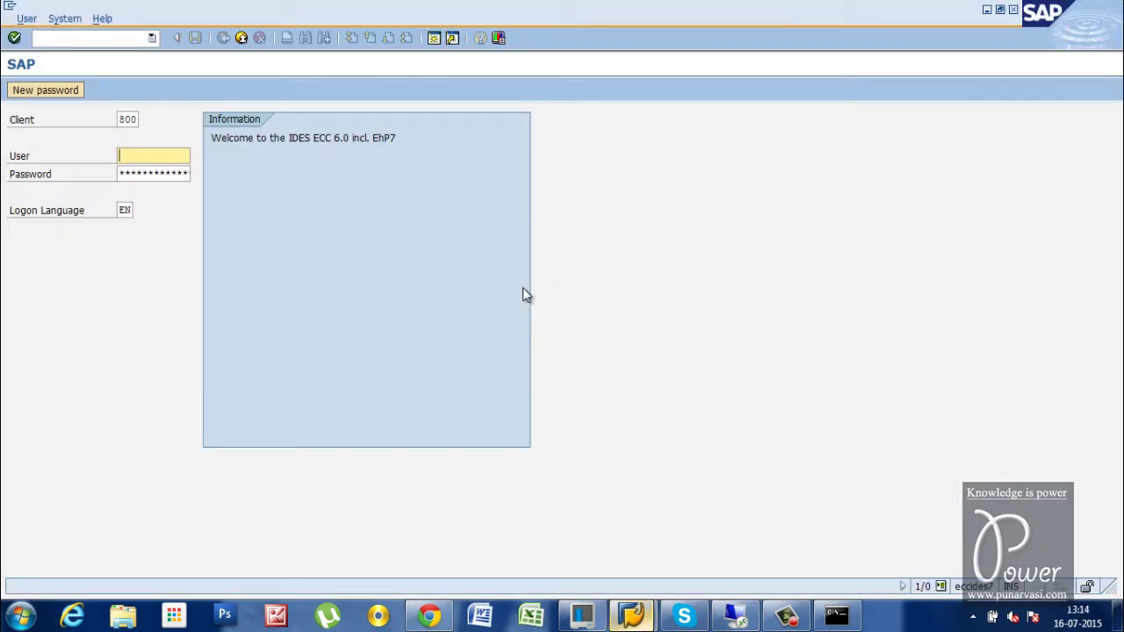
# Log on with client 000, user DDIC and the account password, reaching SAP Easy Access
pyautogui.write('iadm')
pyautogui.press('BackSpace')
pyautogui.press('BackSpace')
pyautogui.press('BackSpace')
pyautogui.press('BackSpace')
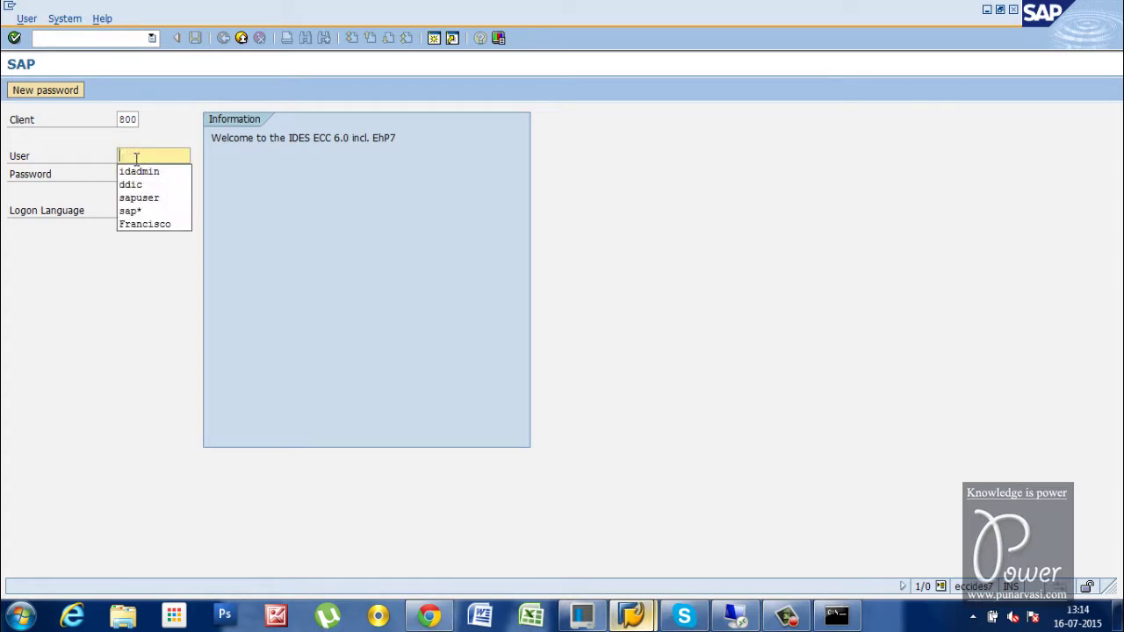
pyautogui.write('ddic')
pyautogui.press('Tab')
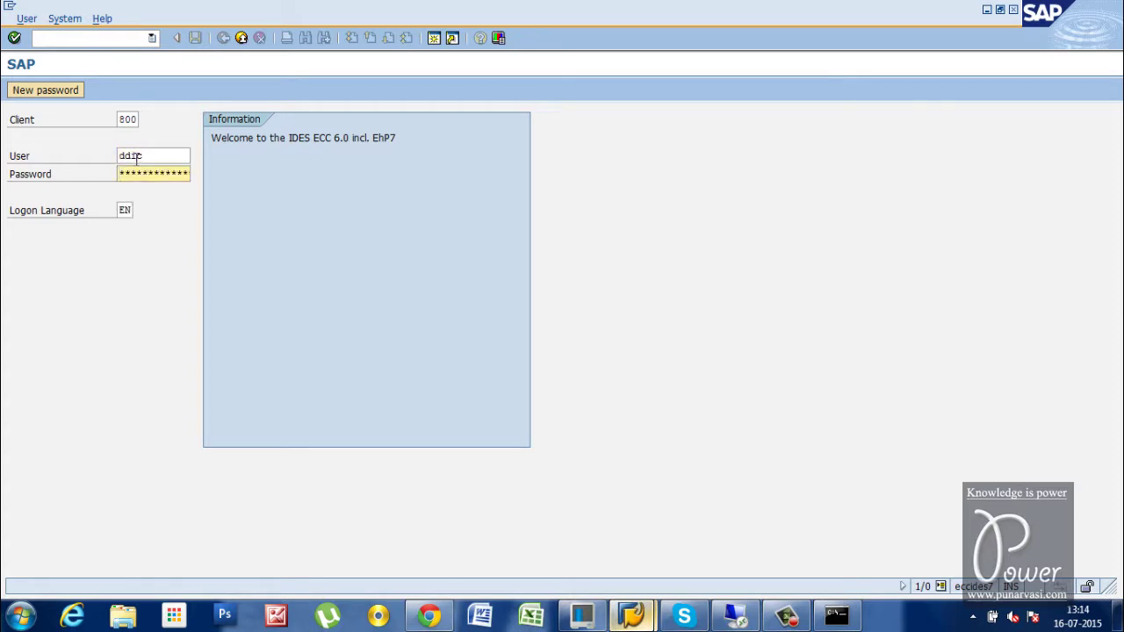
pyautogui.hotkey('shift', 'Tab')
pyautogui.hotkey('shift', 'Tab')
pyautogui.write('000')
pyautogui.press('Tab')
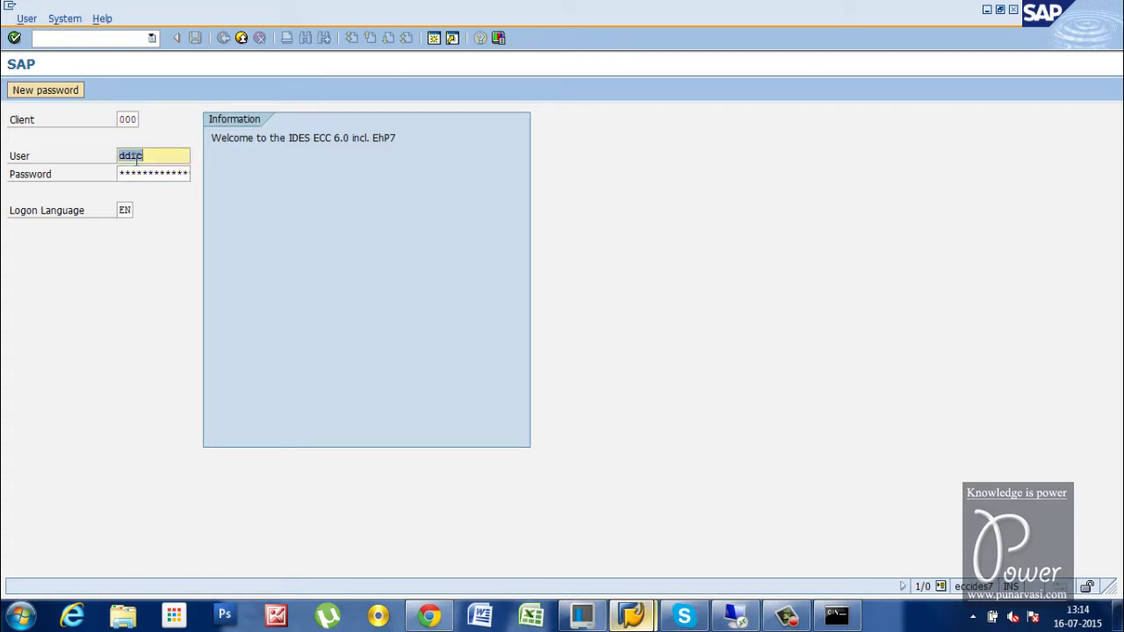
pyautogui.press('Tab')
pyautogui.write('19920706')
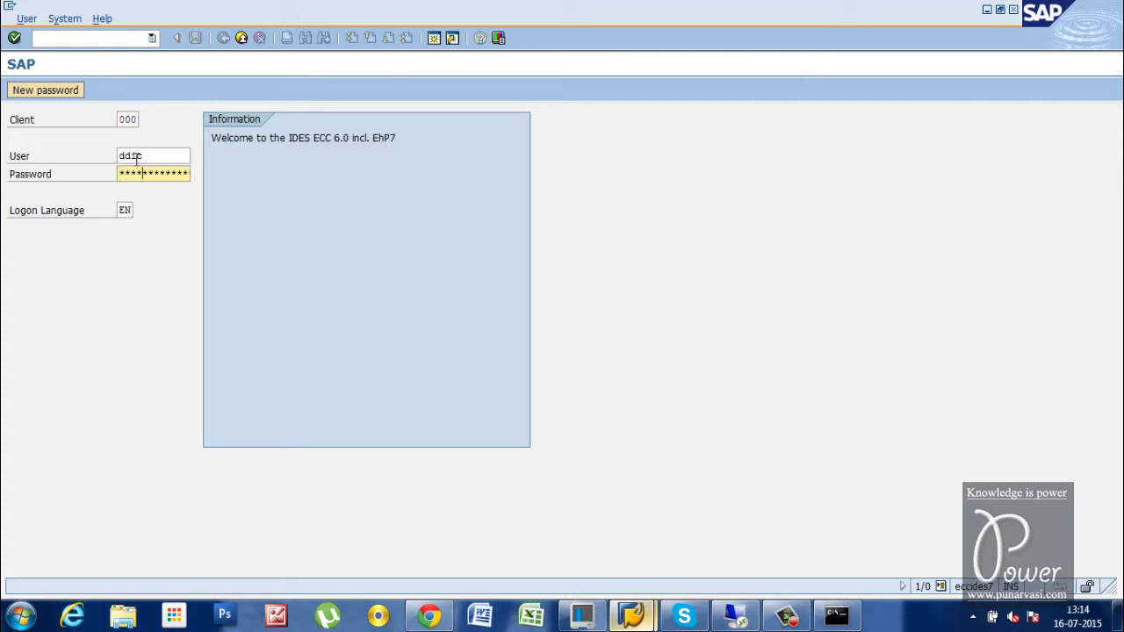
pyautogui.press('Return')
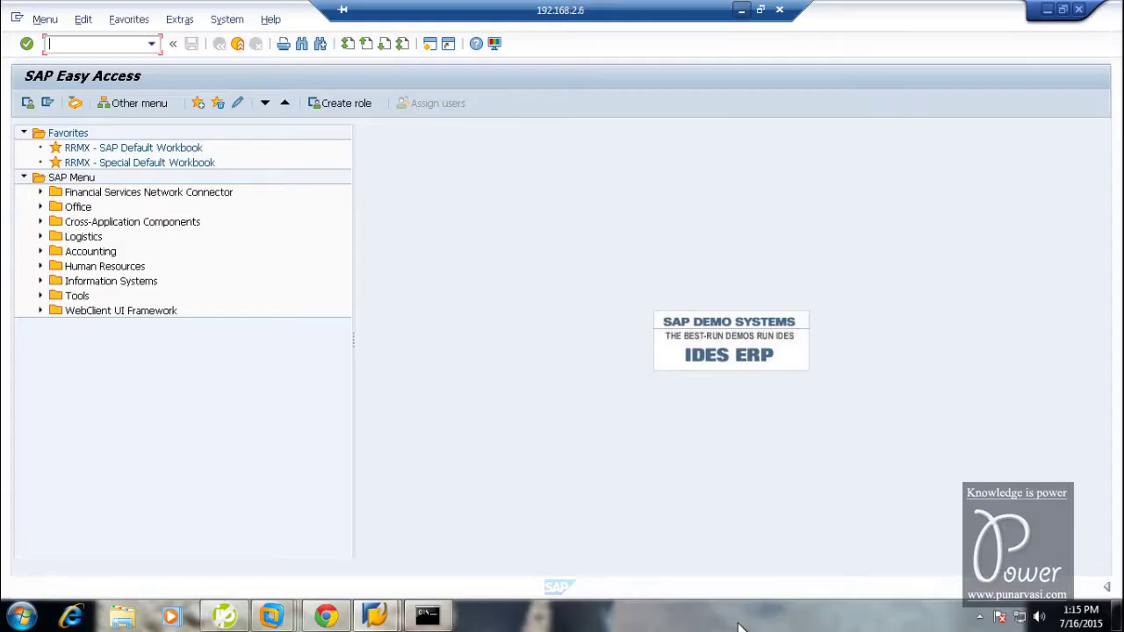
pyautogui.click(733, 617)
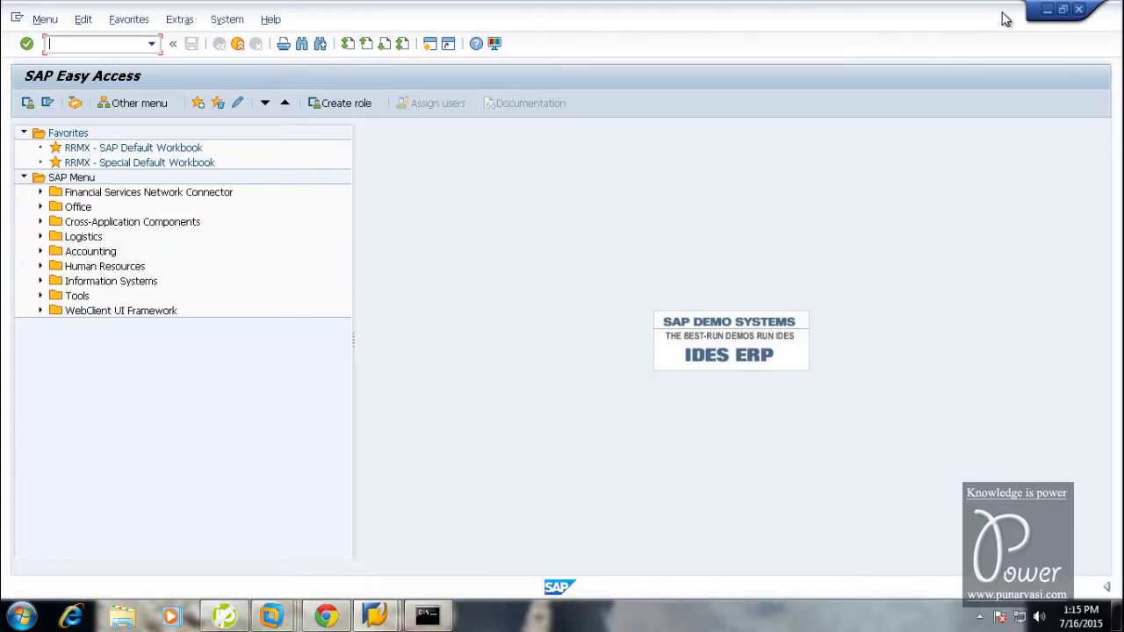
# Enable 'Replicate physical network connection state' on the VM's bridged network adapter
pyautogui.click(1047, 10)
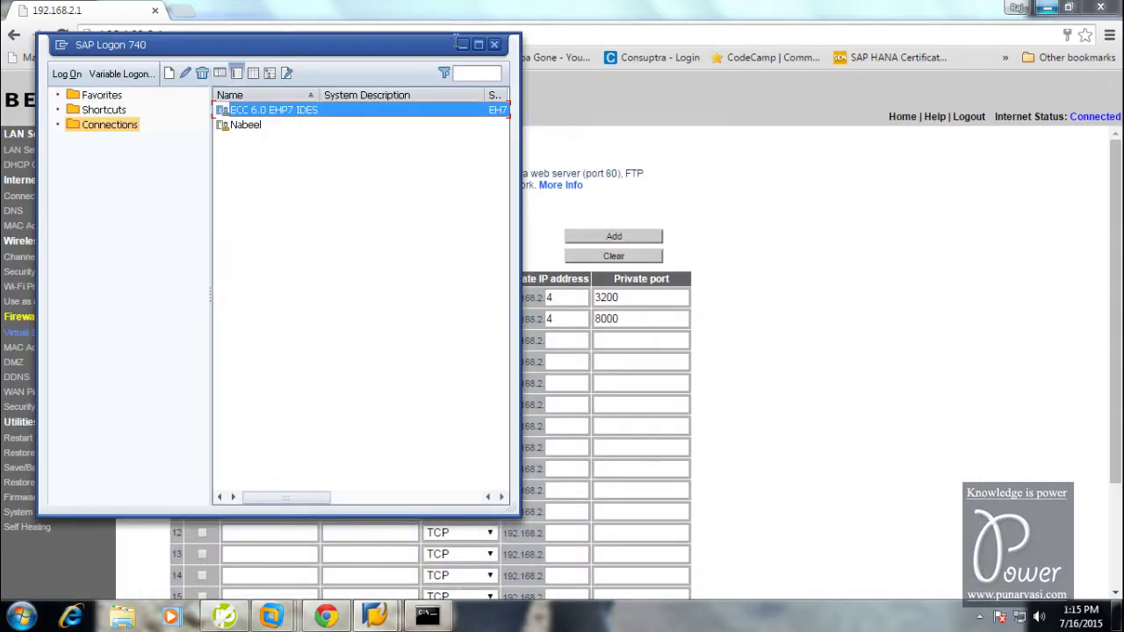
pyautogui.click(462, 45)
pyautogui.click(1048, 9)
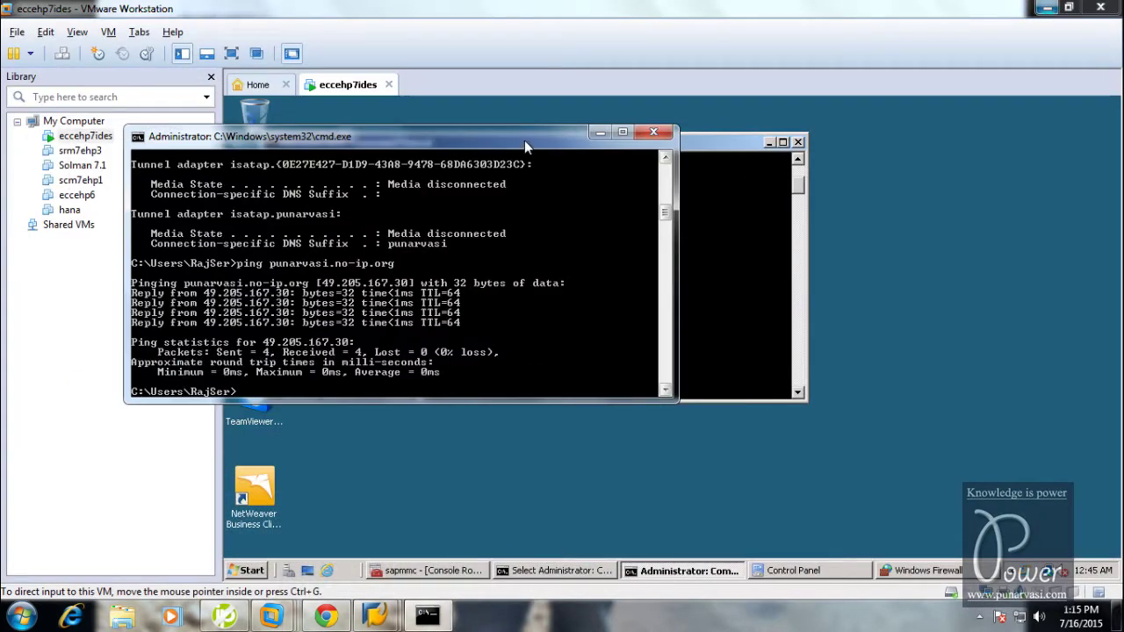
pyautogui.click(109, 32)
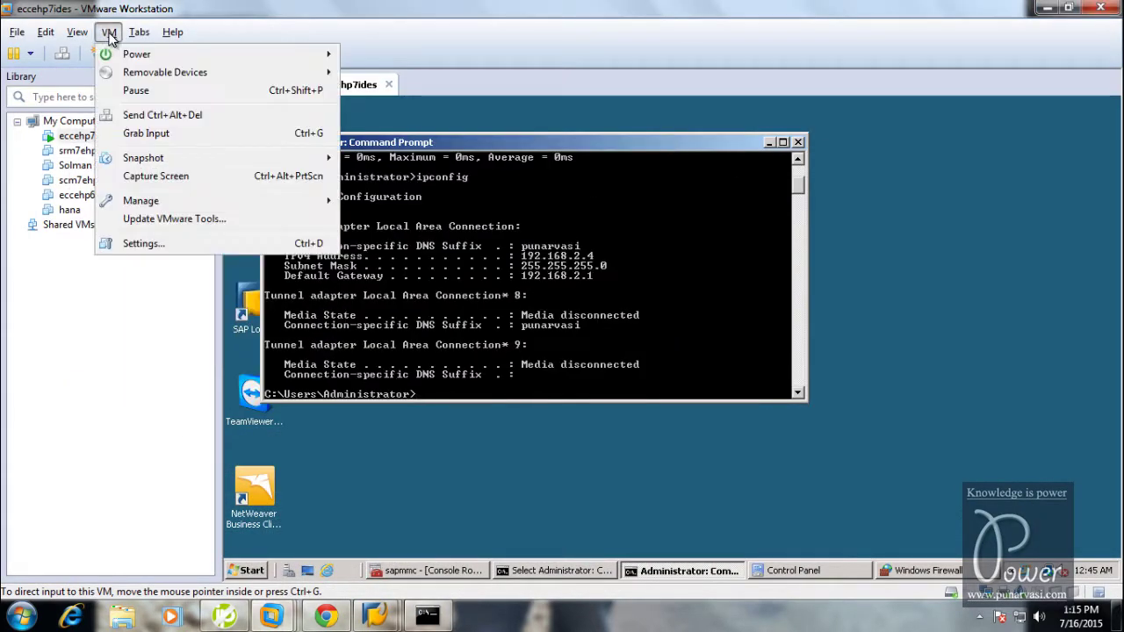
pyautogui.click(139, 244)
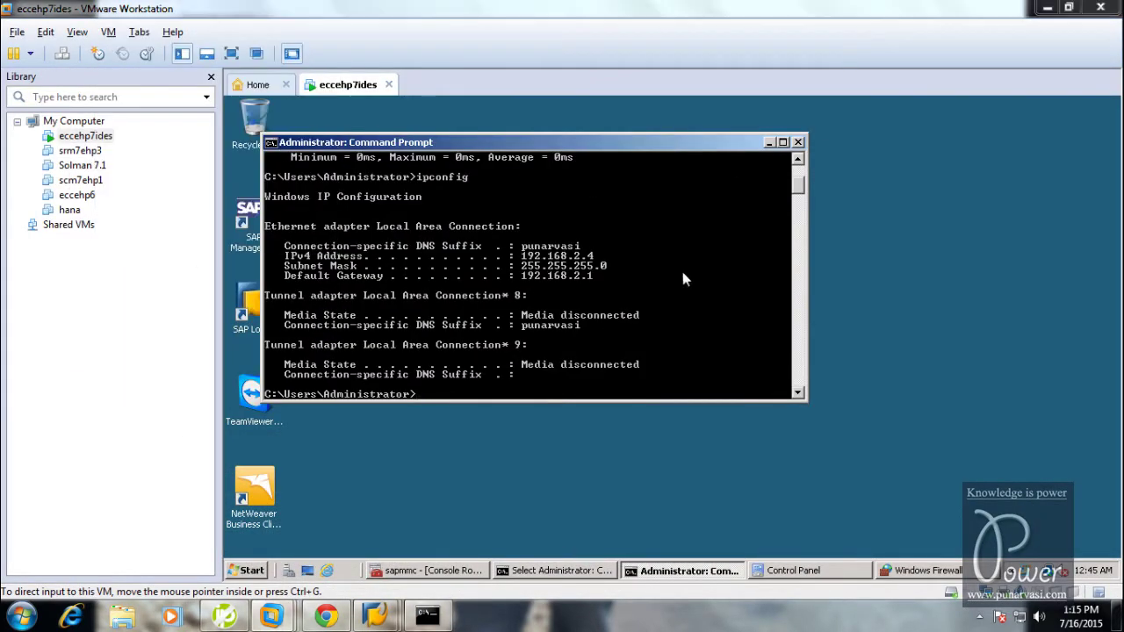
pyautogui.click(327, 183)
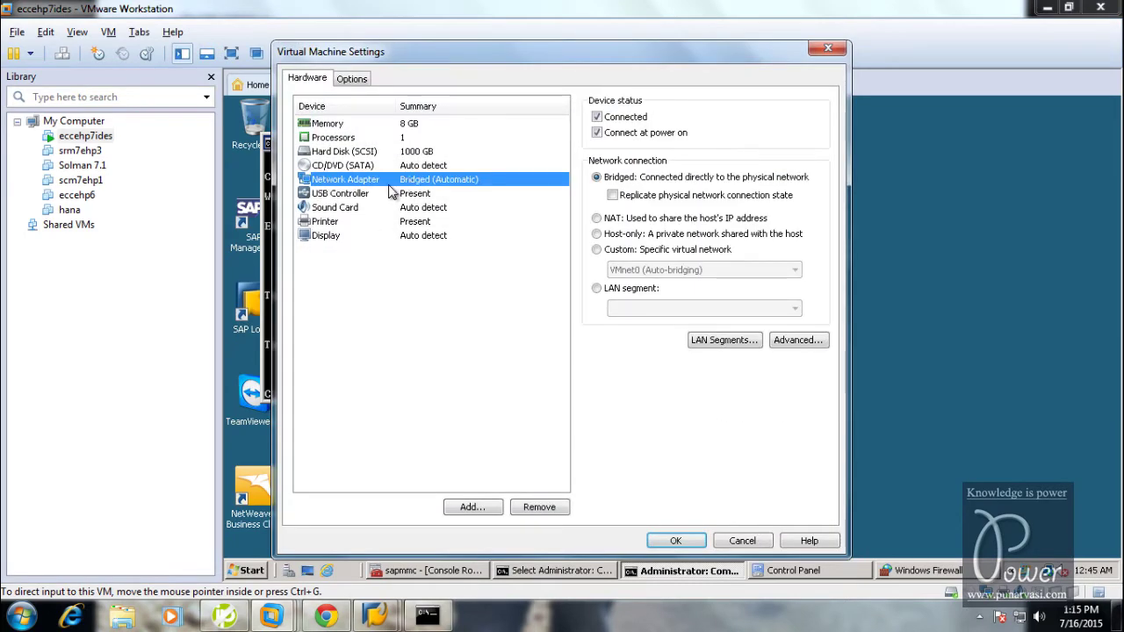
pyautogui.click(613, 197)
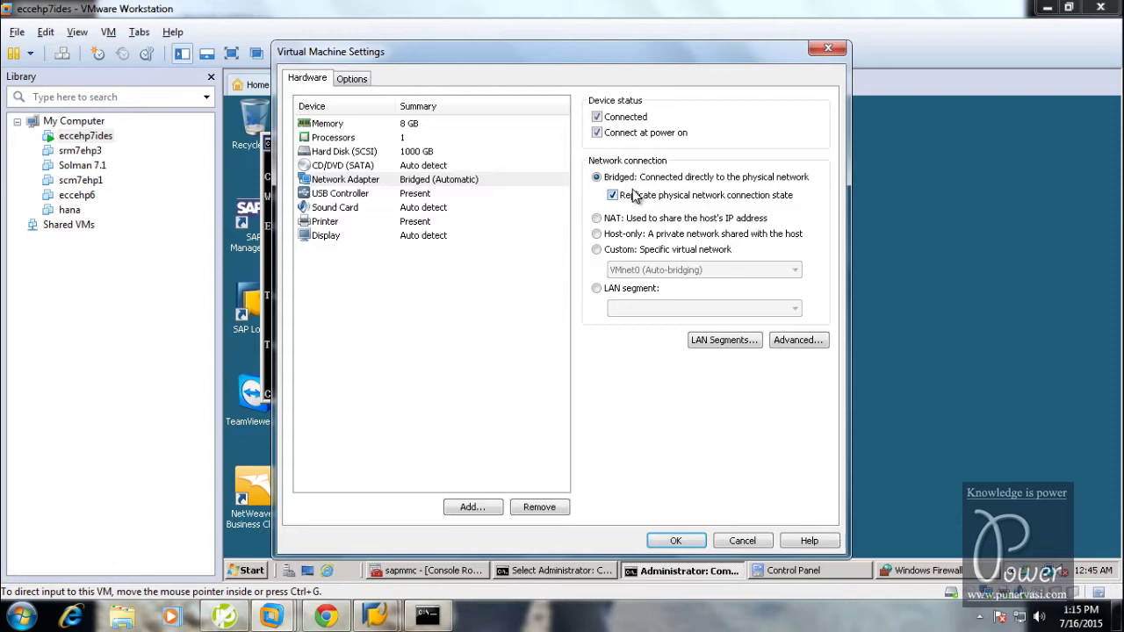
pyautogui.click(325, 615)
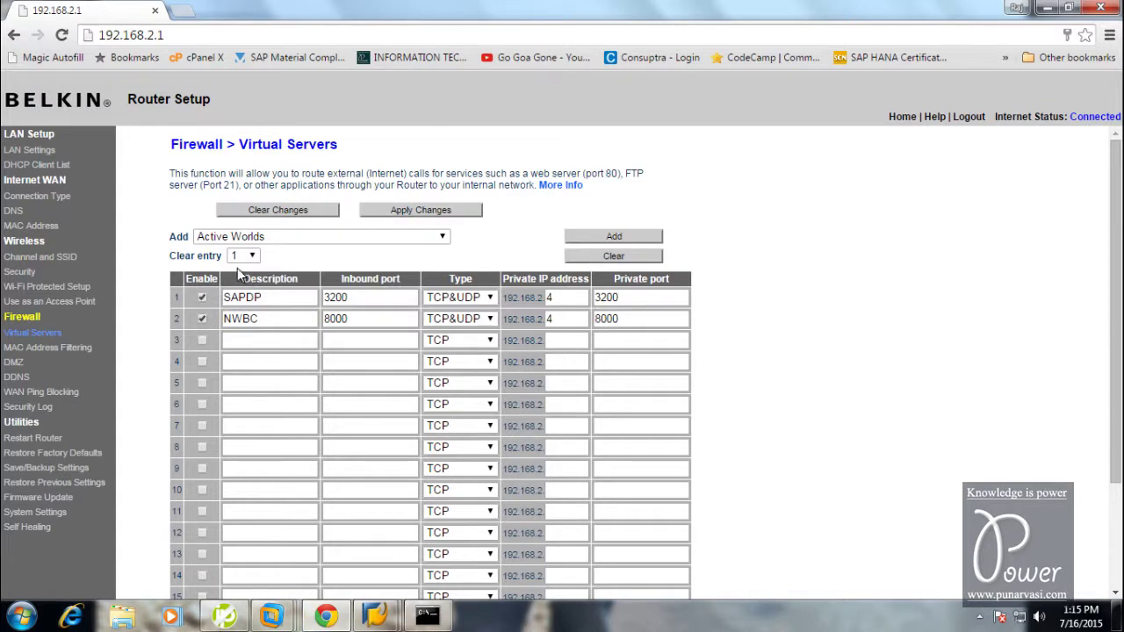
# Review the router's DHCP client list against the ping results and select the 192.168.2.9 entry
pyautogui.click(19, 165)
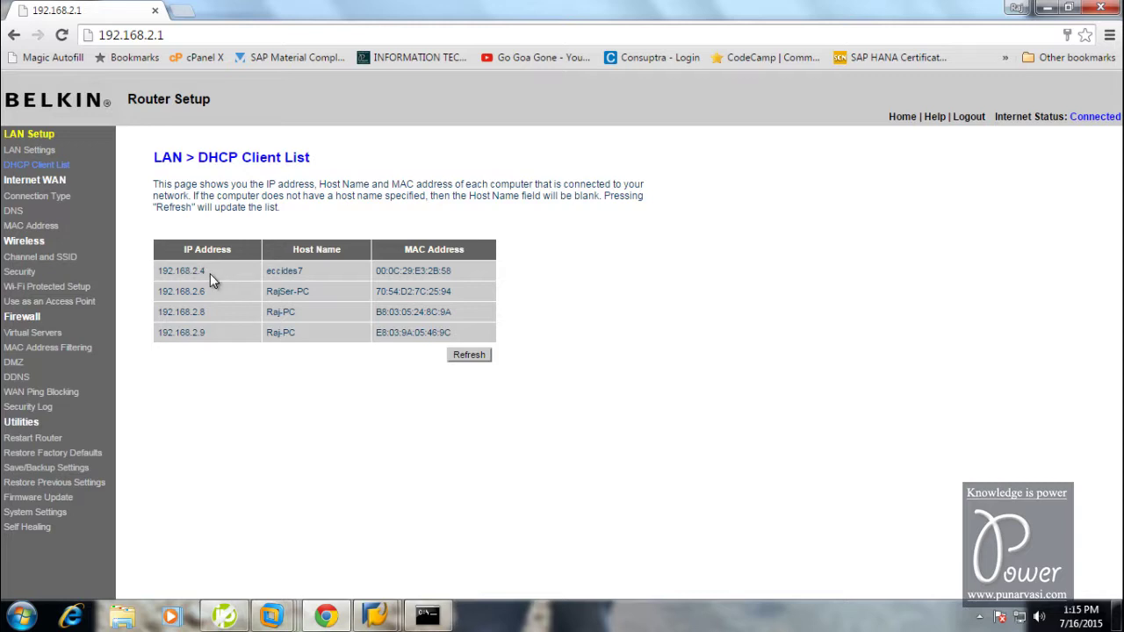
pyautogui.click(431, 616)
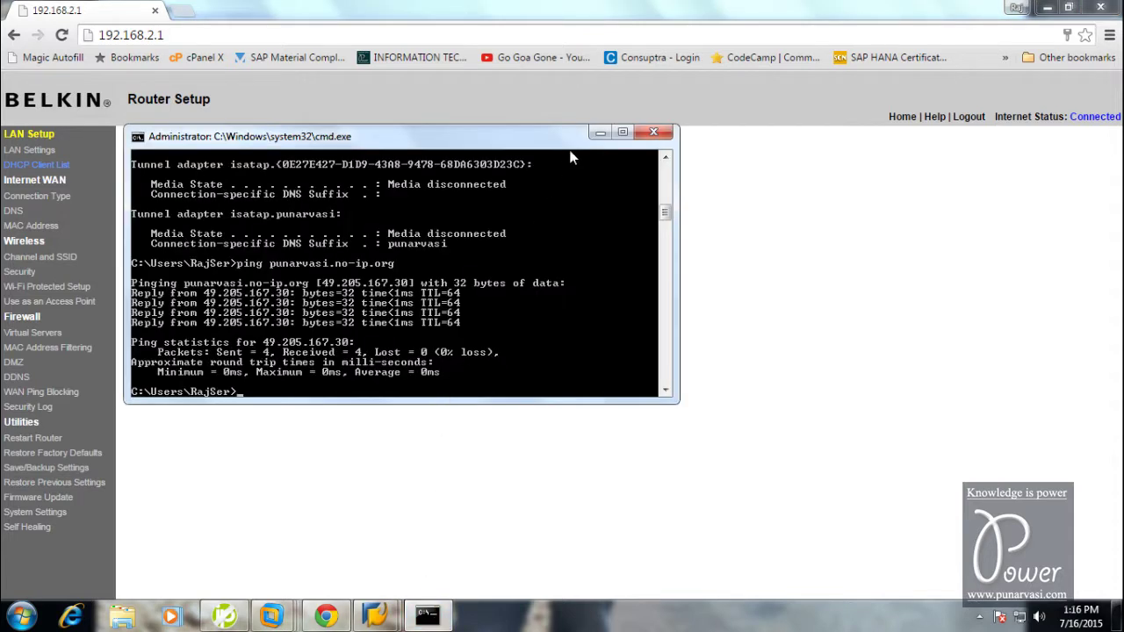
pyautogui.click(600, 133)
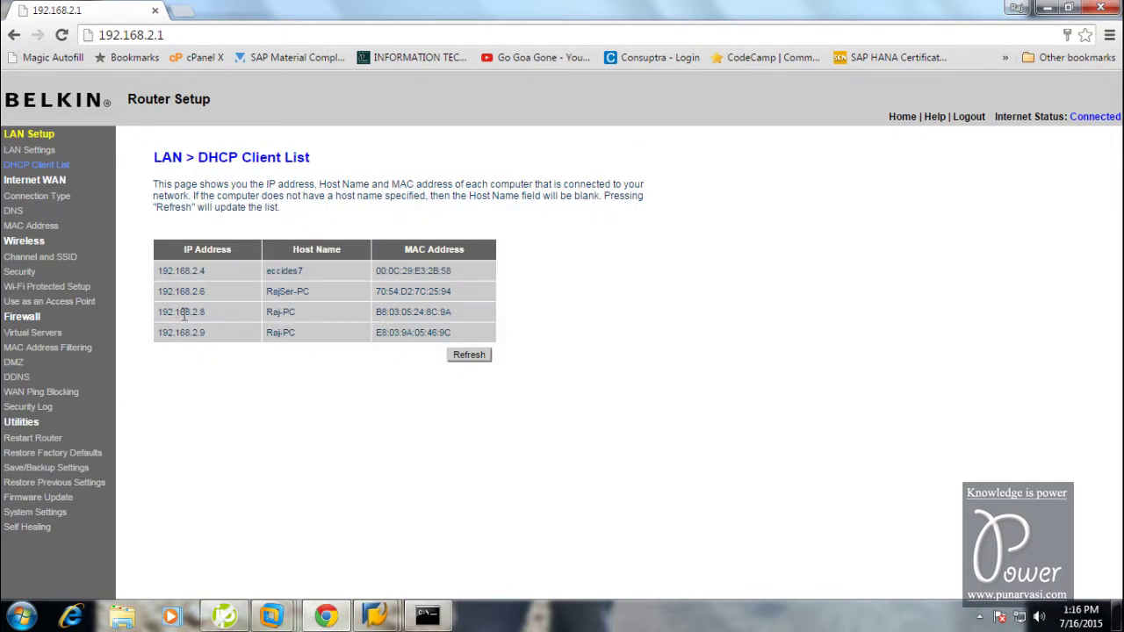
pyautogui.moveTo(208, 313); pyautogui.dragTo(417, 463)
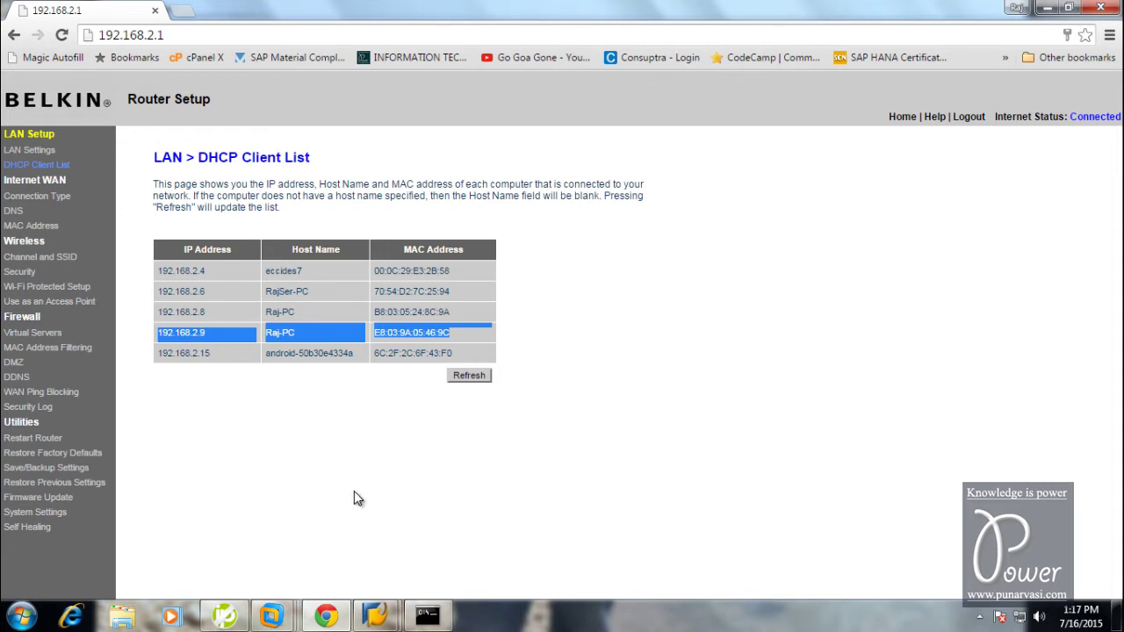
pyautogui.moveTo(836, 8)
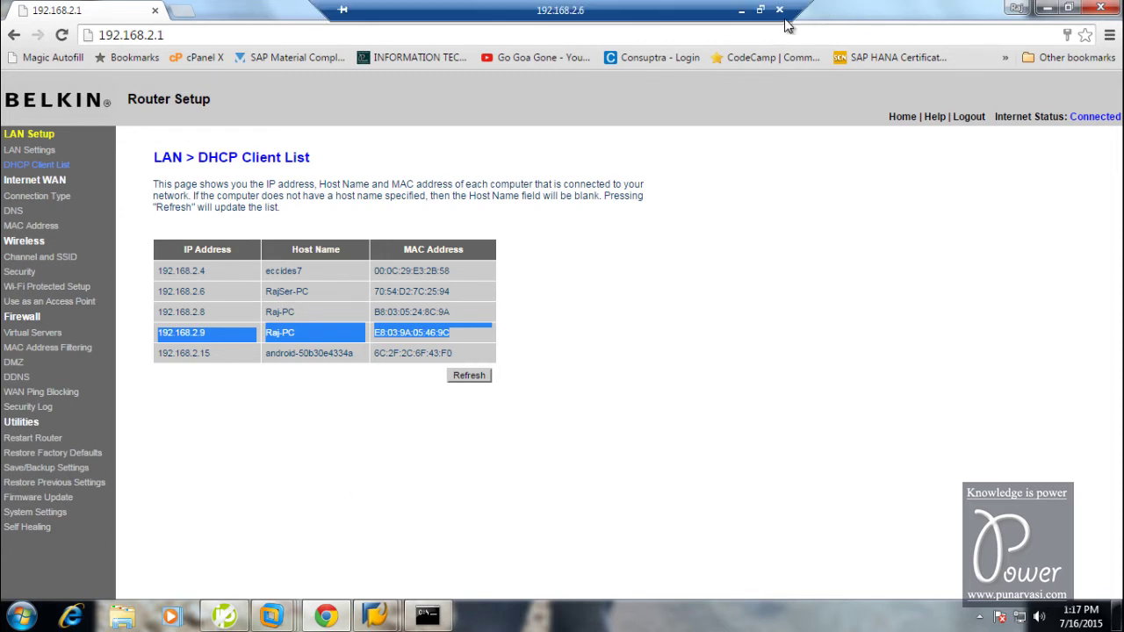